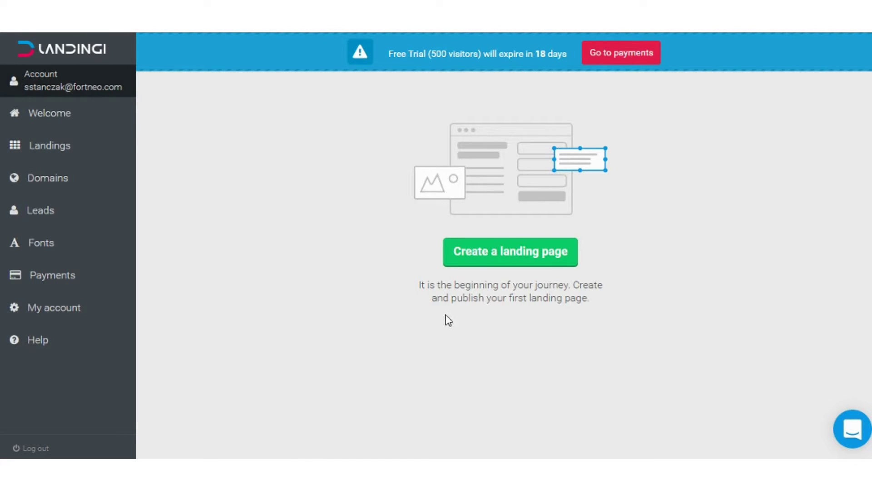
# - Start a new landing page and base it on the "Recipe for cake" template from the theme gallery
pyautogui.click(485, 251)
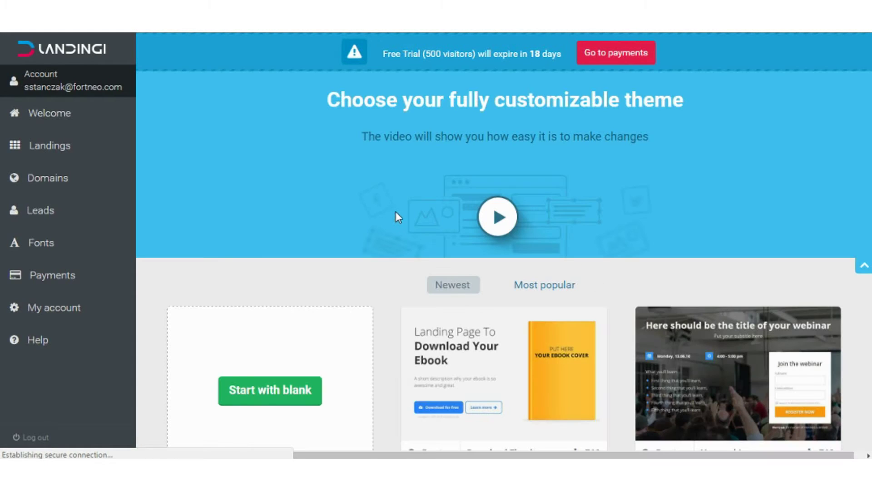
pyautogui.scroll(-4, 392, 263)
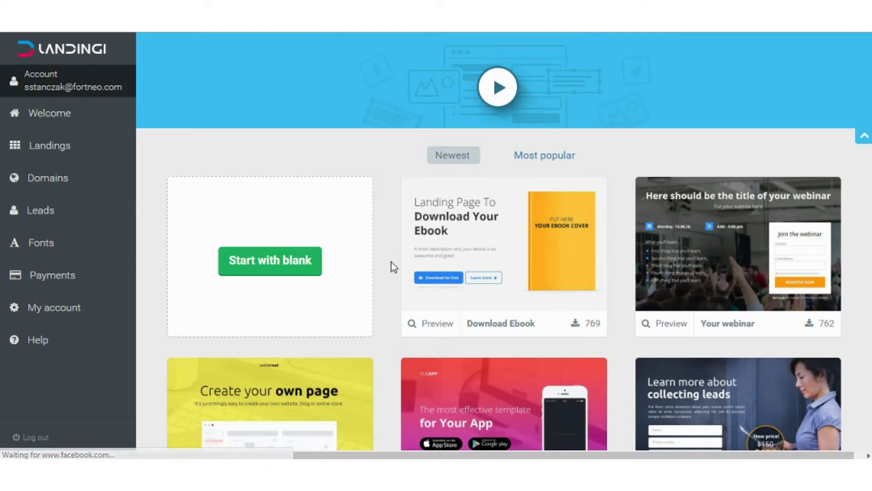
pyautogui.scroll(-2, 394, 268)
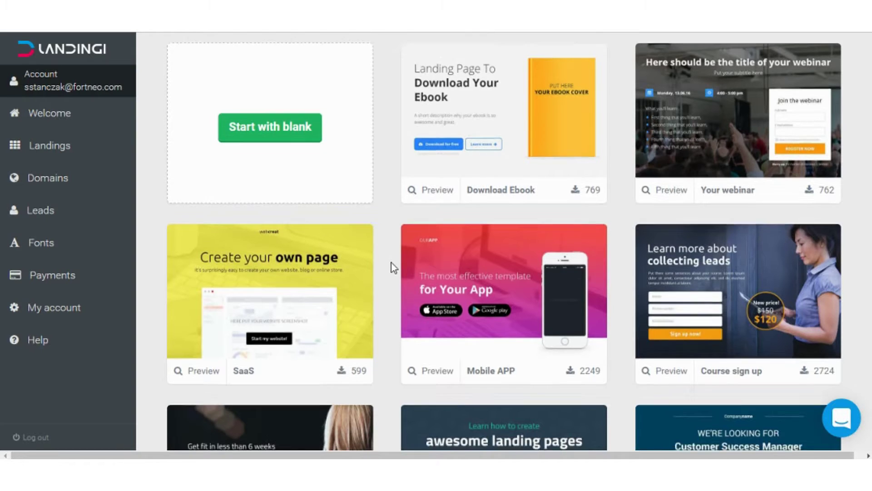
pyautogui.scroll(-4, 394, 267)
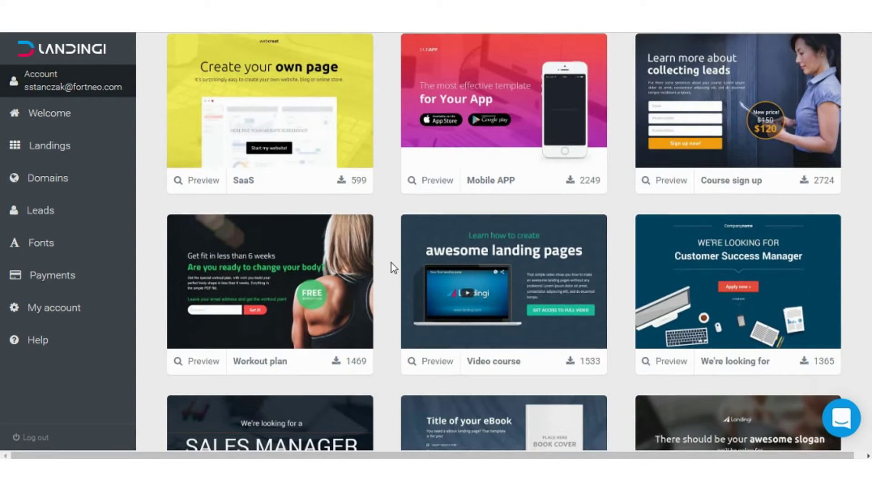
pyautogui.scroll(-3, 394, 267)
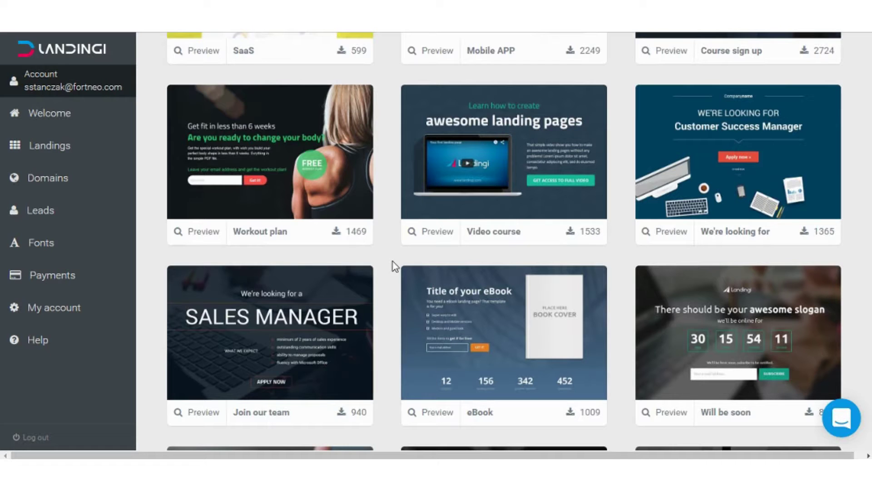
pyautogui.scroll(5, 395, 266)
pyautogui.scroll(-8, 396, 265)
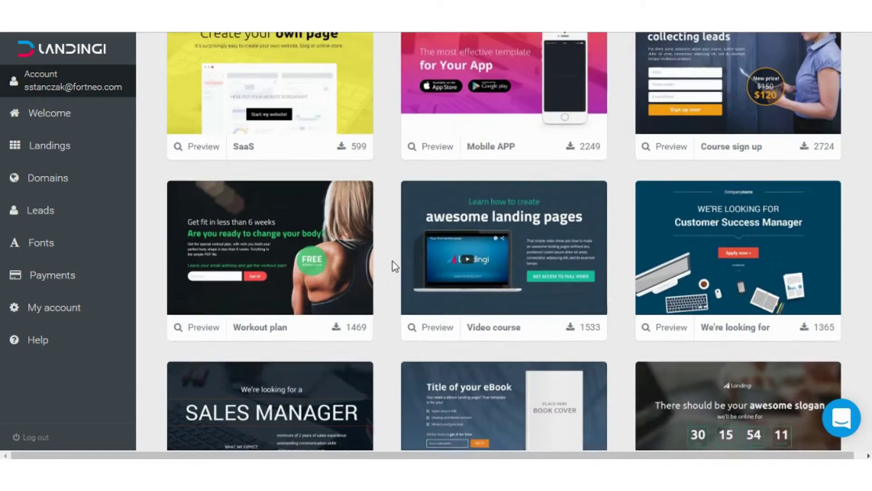
pyautogui.scroll(-7, 395, 266)
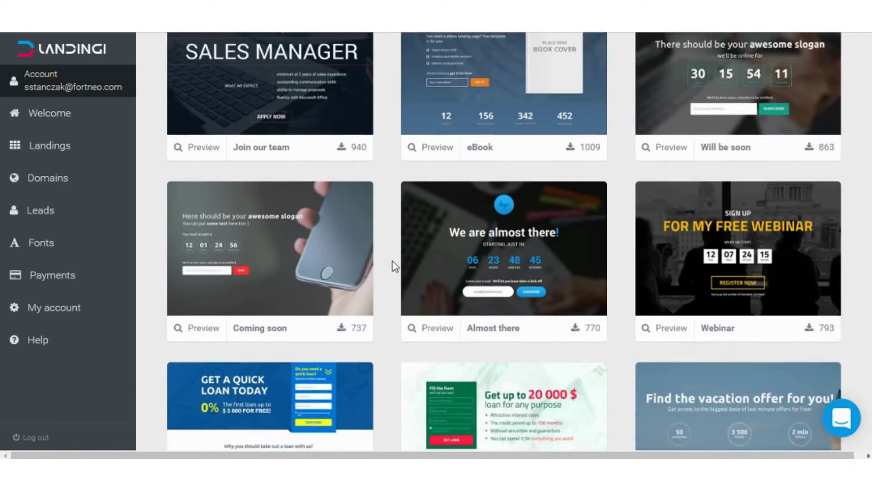
pyautogui.scroll(-6, 396, 266)
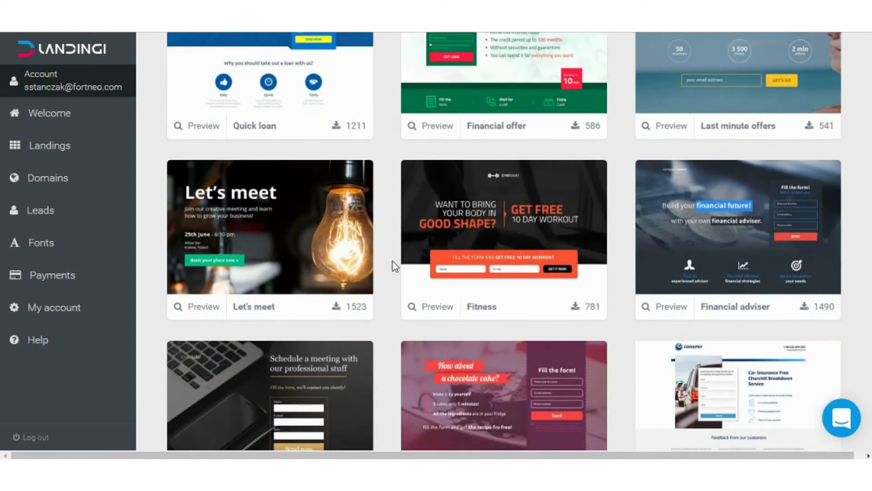
pyautogui.scroll(13, 395, 266)
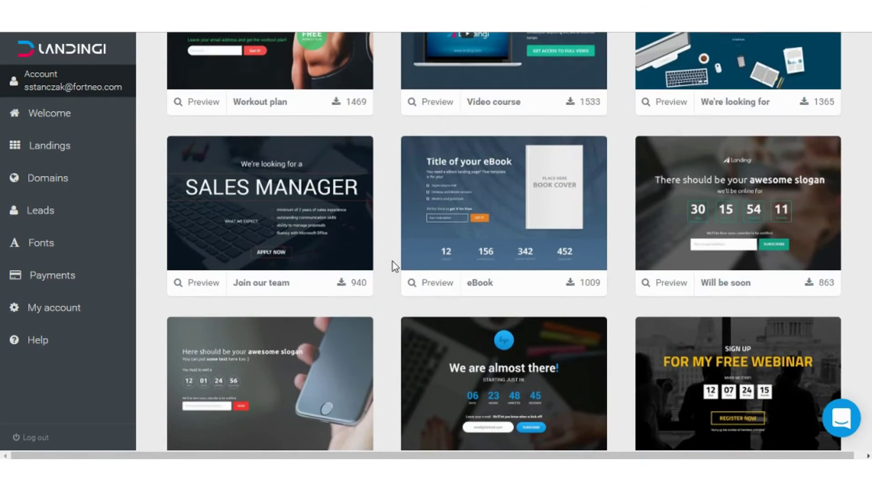
pyautogui.scroll(3, 394, 266)
pyautogui.scroll(-20, 393, 264)
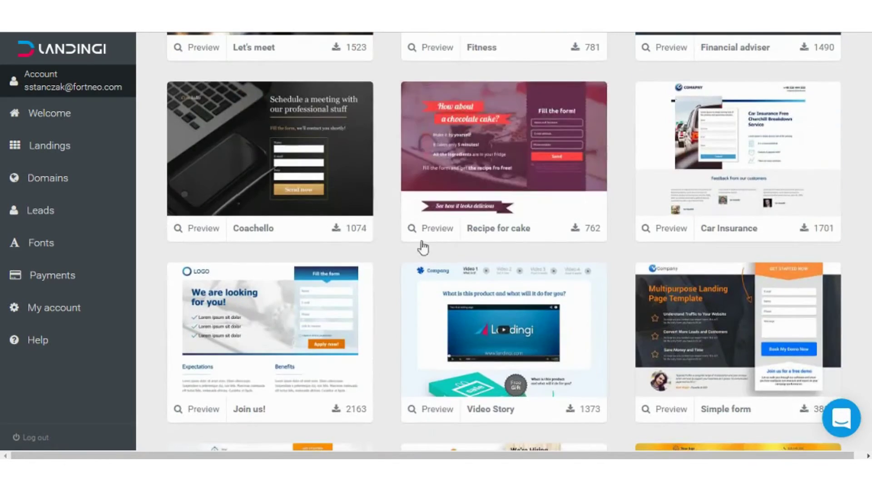
pyautogui.moveTo(491, 172)
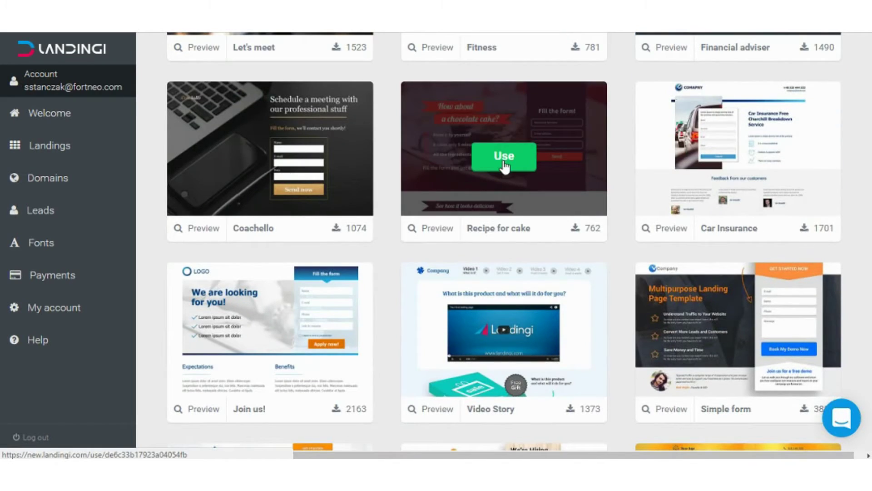
pyautogui.click(504, 166)
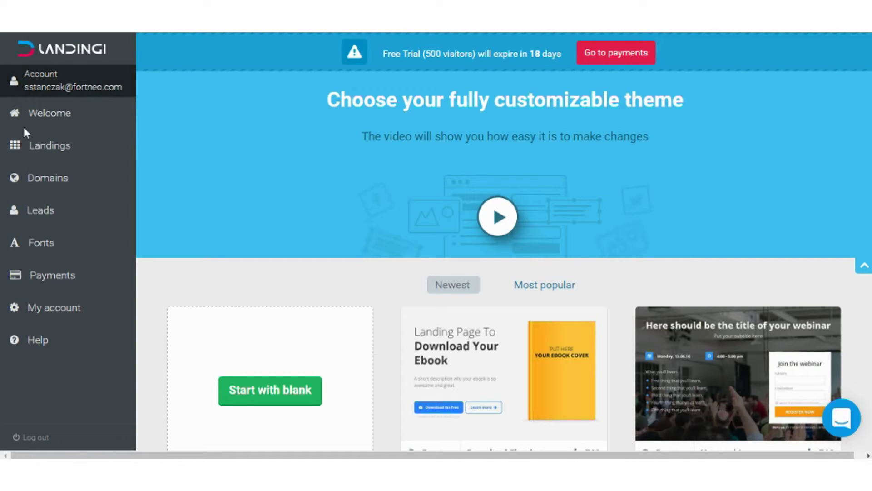
# - Look over the theme selection on the Welcome page and the dashboard of Landing 6 in the landings list
pyautogui.scroll(-1, 19, 116)
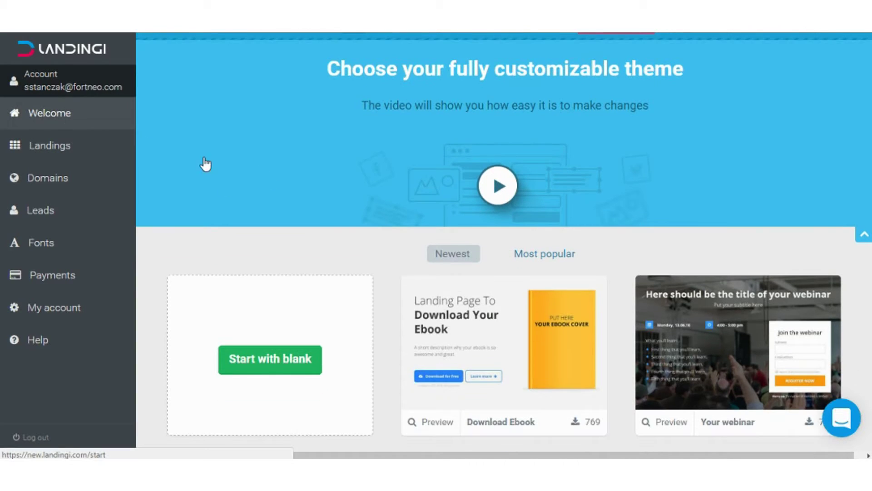
pyautogui.scroll(-5, 292, 186)
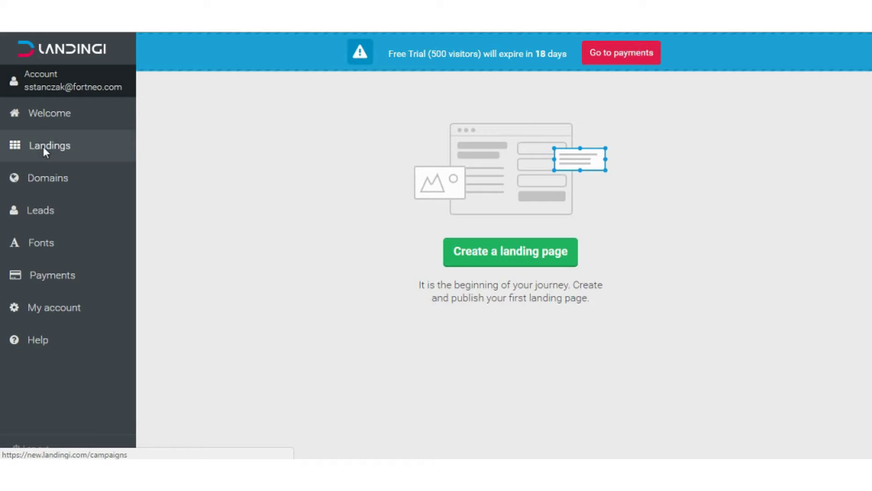
pyautogui.click(43, 147)
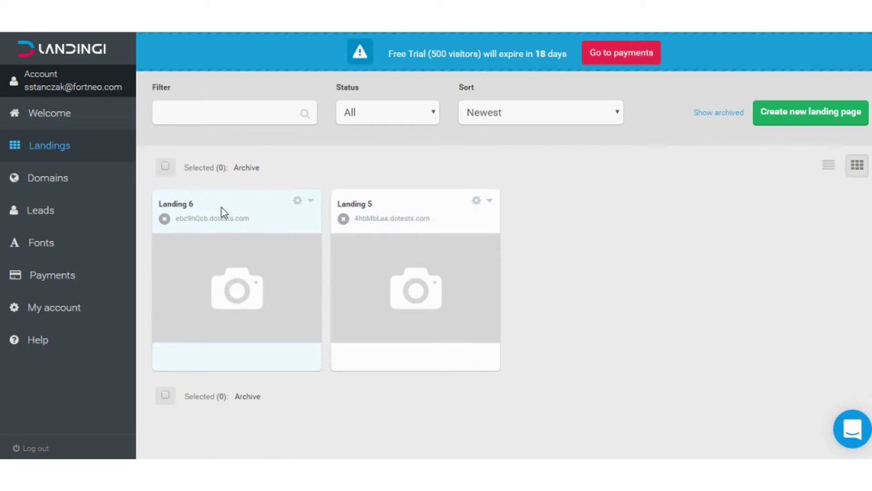
pyautogui.click(188, 207)
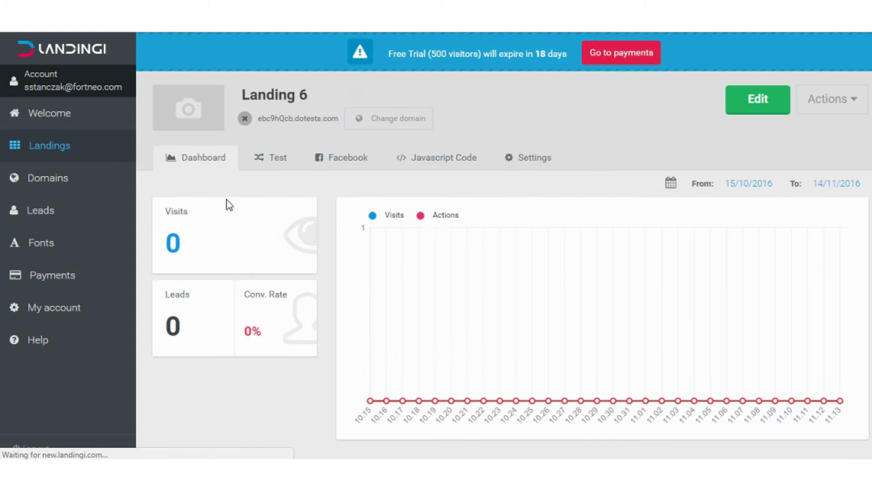
# - Review the account's domains, leads and fonts pages, including the font types offered when adding a font
pyautogui.click(41, 176)
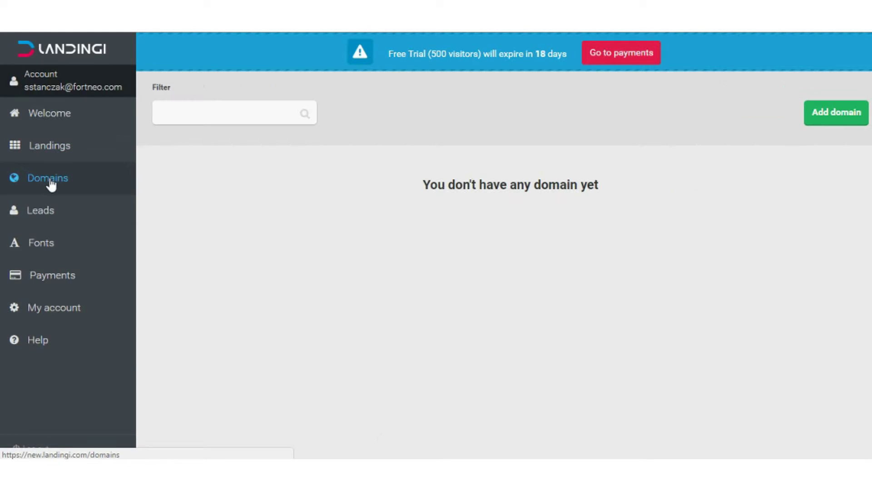
pyautogui.click(63, 208)
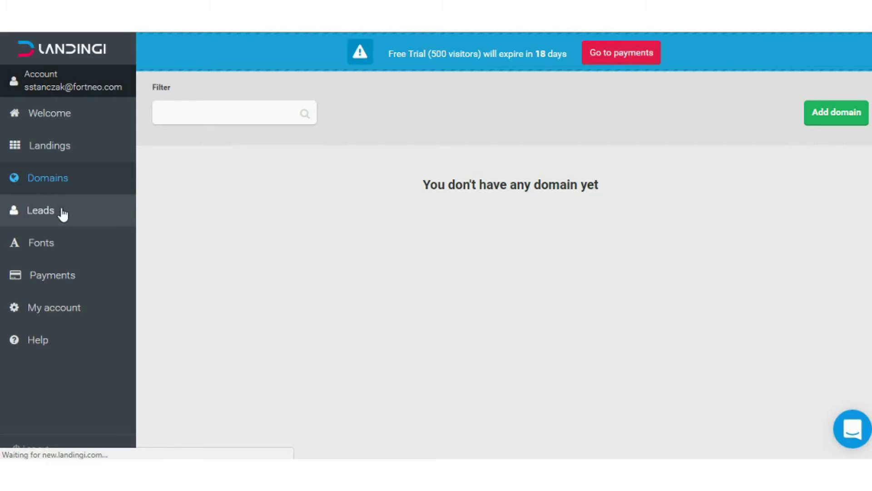
pyautogui.click(67, 240)
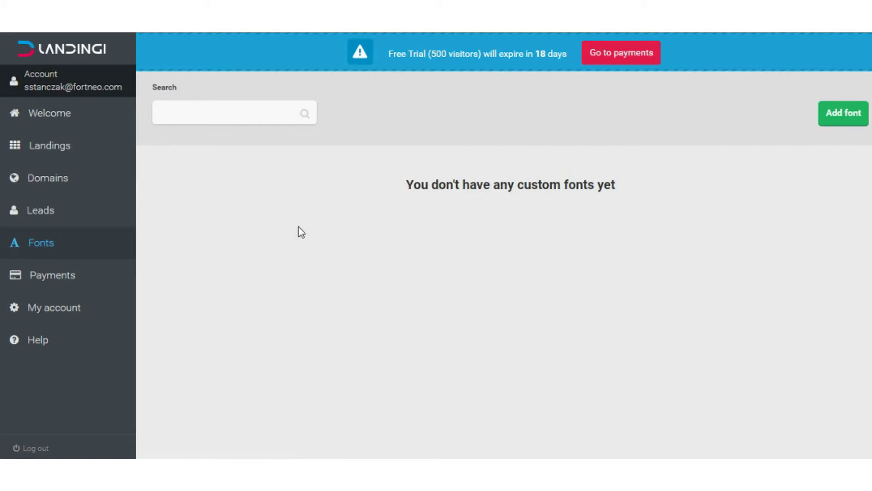
pyautogui.click(839, 114)
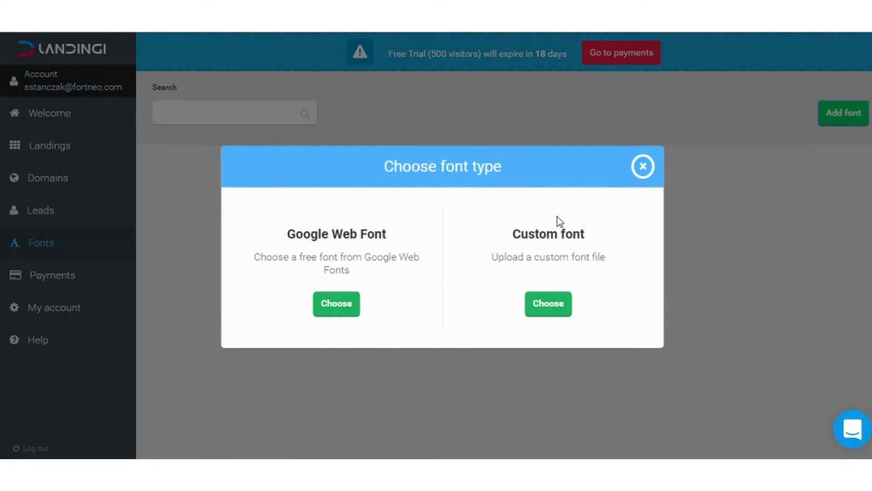
pyautogui.click(643, 168)
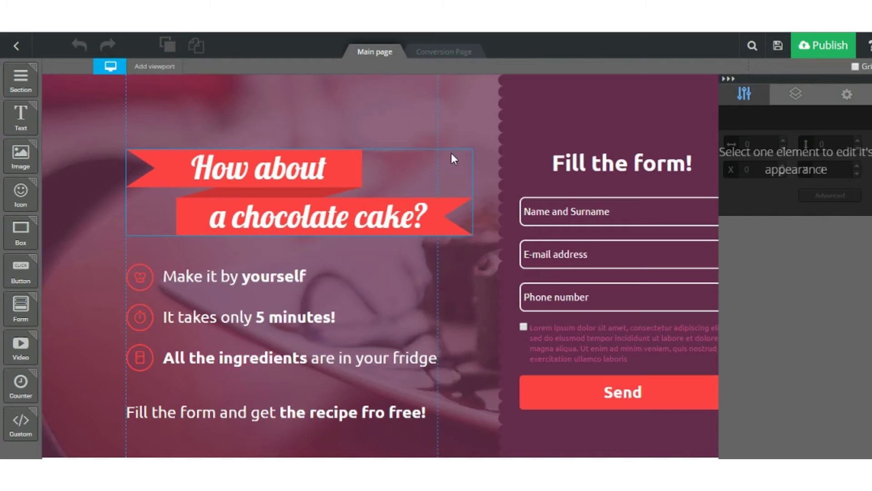
# - Compare the cake template's Main page with its Conversion Page in the editor, with the properties panel collapsed
pyautogui.scroll(-1, 550, 242)
pyautogui.scroll(2, 555, 234)
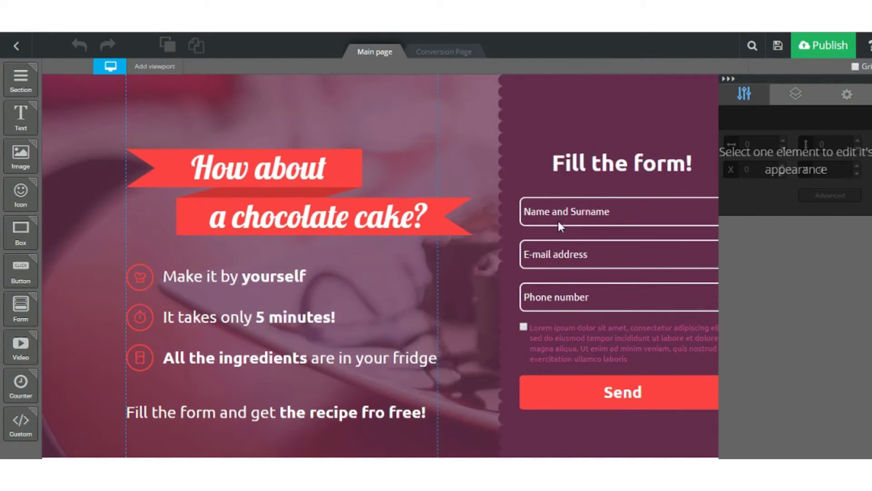
pyautogui.click(727, 79)
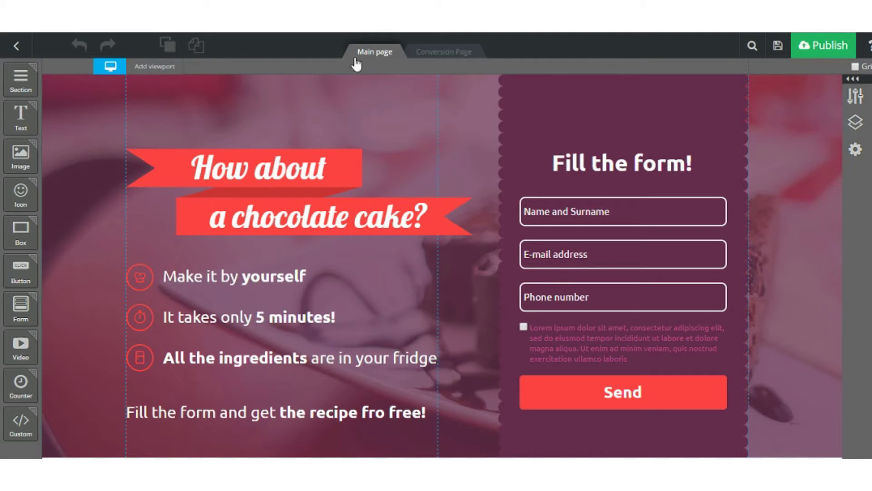
pyautogui.click(427, 54)
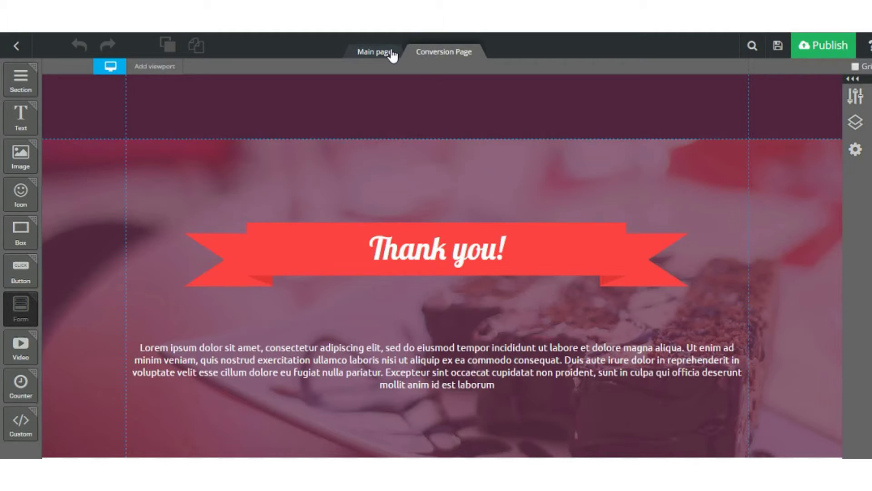
pyautogui.click(392, 54)
pyautogui.click(429, 55)
# - Examine the Conversion Page's layers and the SEO, Facebook, Other, Privacy policy and Custom styles page settings, saving and closing the settings
pyautogui.click(855, 96)
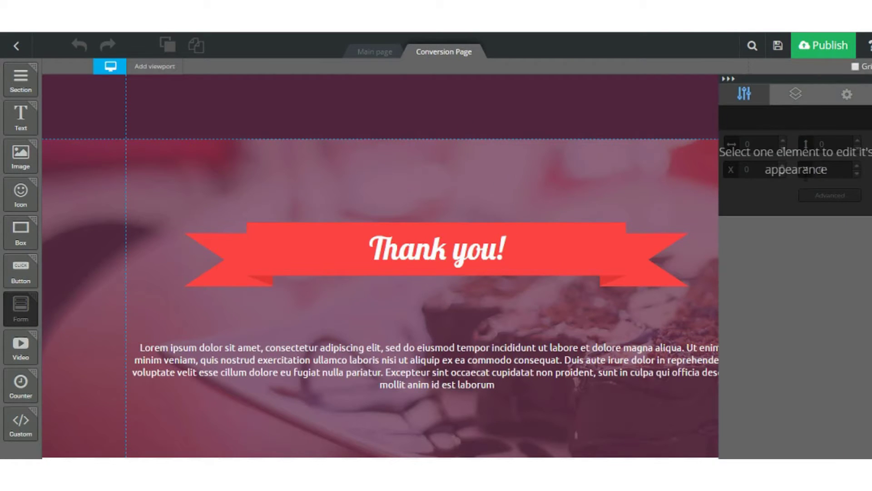
pyautogui.click(798, 97)
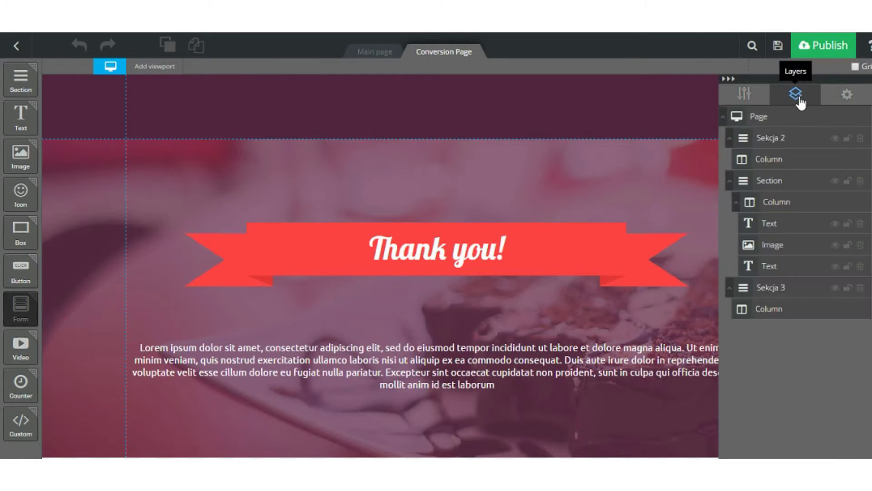
pyautogui.click(847, 95)
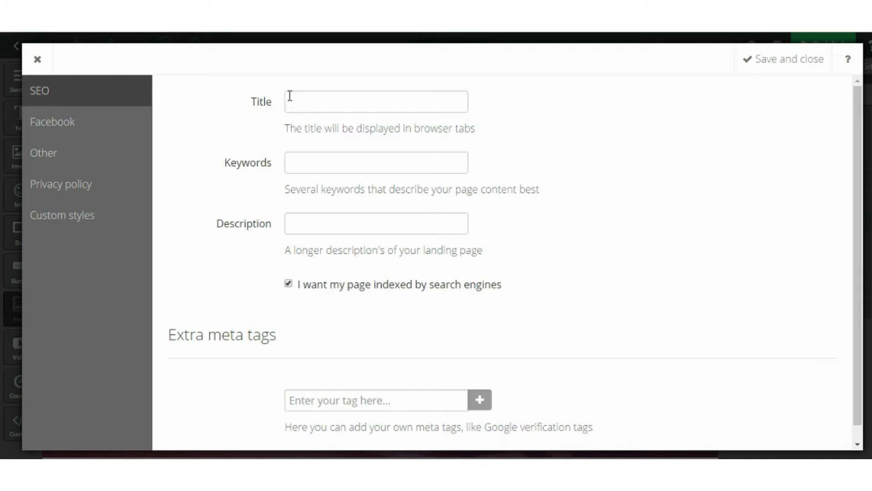
pyautogui.click(130, 135)
pyautogui.click(117, 160)
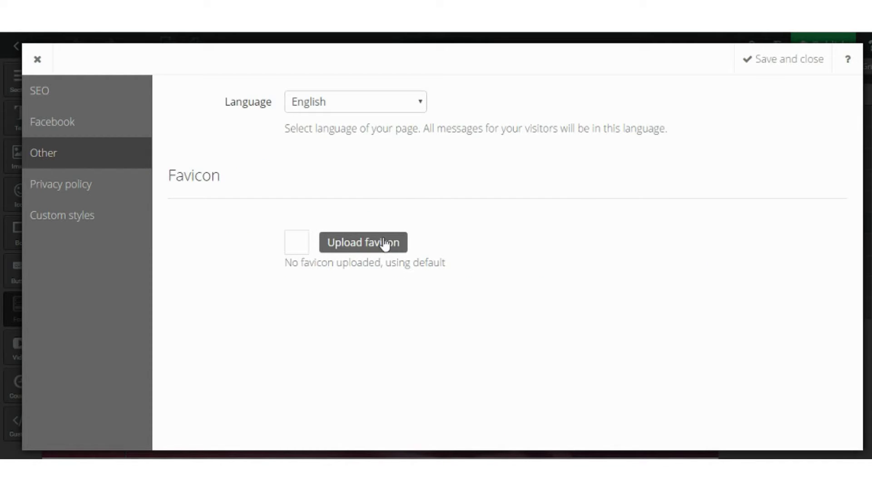
pyautogui.click(132, 197)
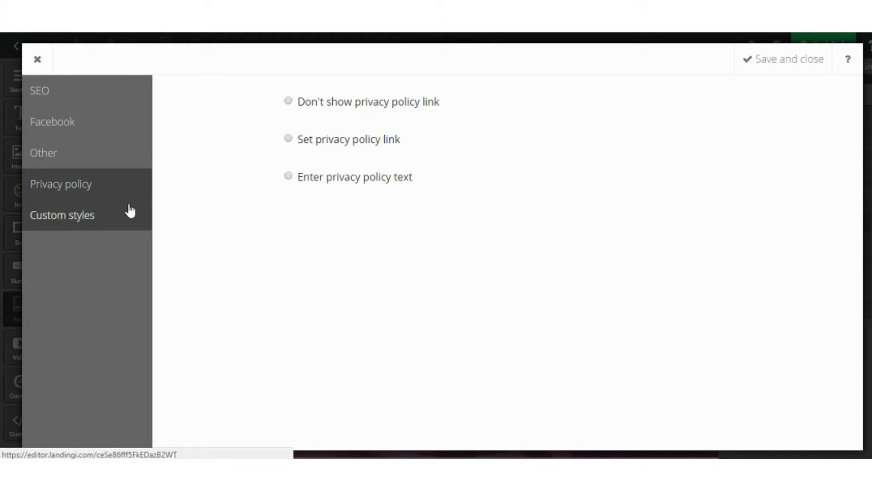
pyautogui.click(130, 213)
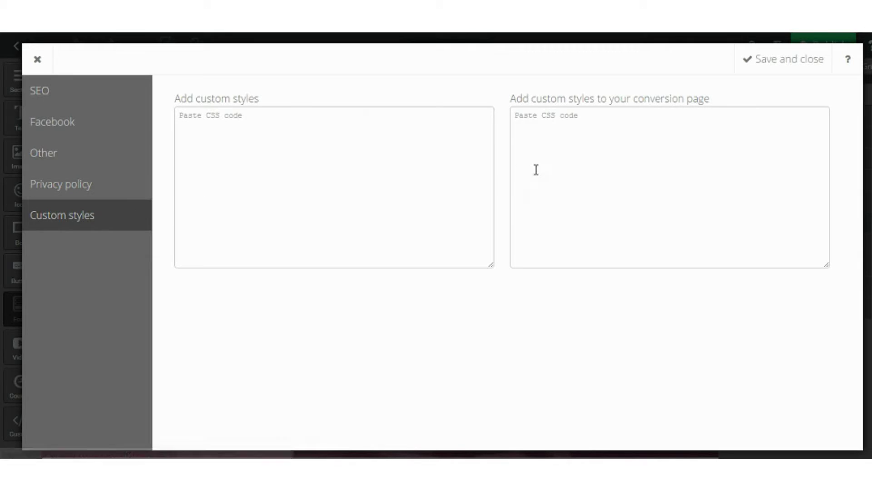
pyautogui.click(788, 79)
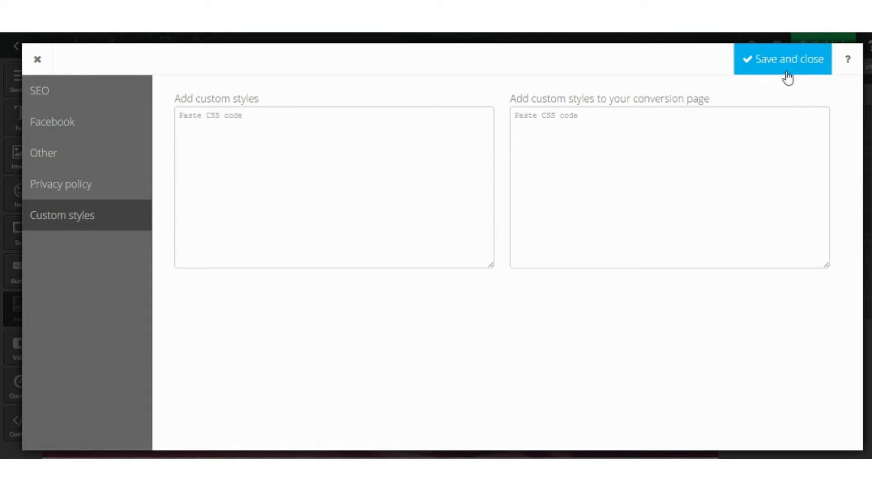
# - Collapse the element properties panel again and return from the Conversion Page to the Main page
pyautogui.click(745, 94)
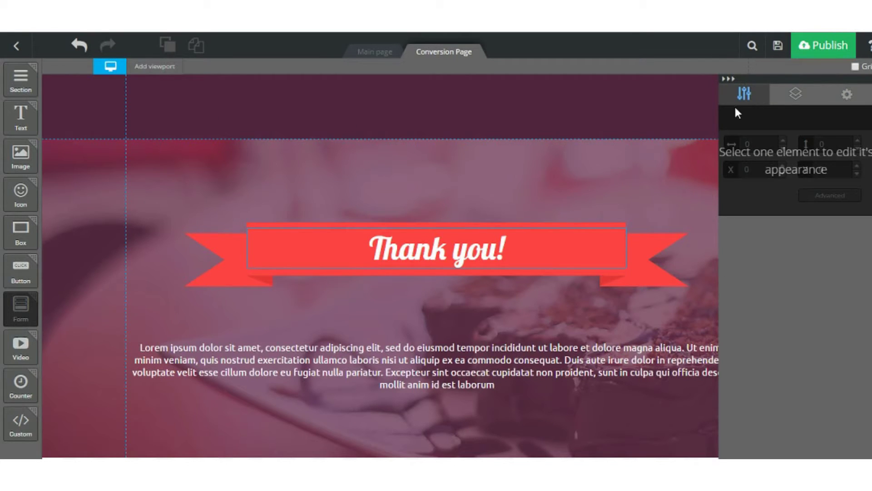
pyautogui.click(728, 79)
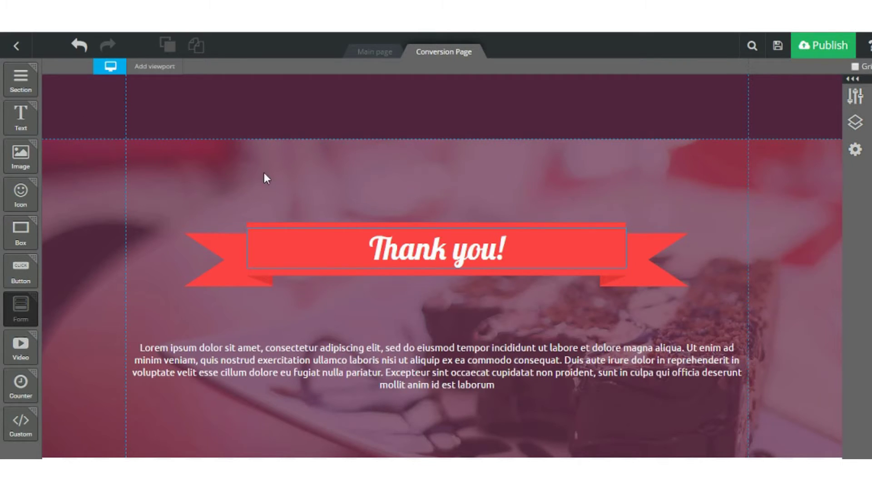
pyautogui.scroll(-3, 265, 173)
pyautogui.scroll(3, 266, 175)
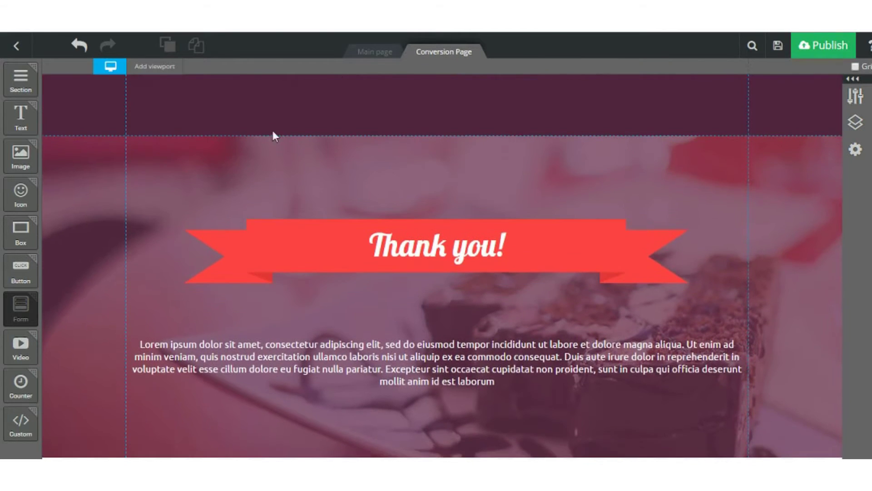
pyautogui.click(369, 53)
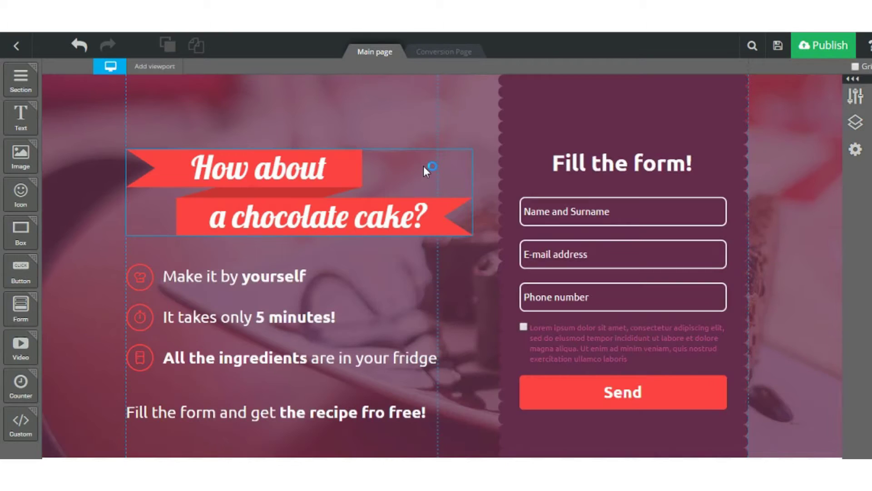
# - Look through all sections of the Main page, from the header form to the "More recipes for the cake" section and back
pyautogui.scroll(-2, 423, 167)
pyautogui.scroll(-1, 422, 169)
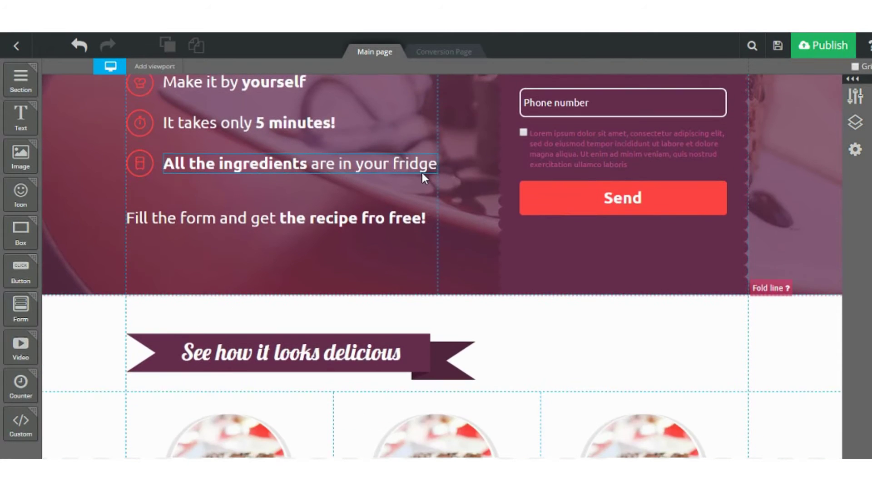
pyautogui.scroll(-4, 421, 173)
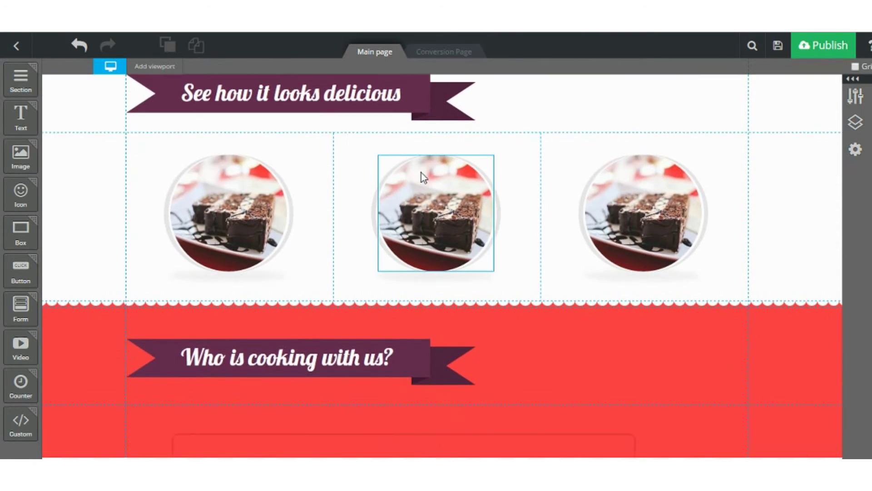
pyautogui.scroll(-4, 422, 175)
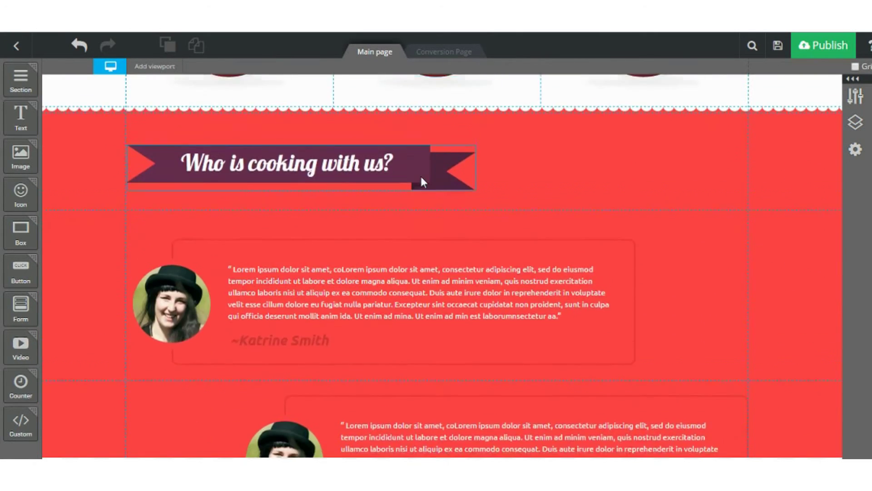
pyautogui.scroll(-3, 422, 179)
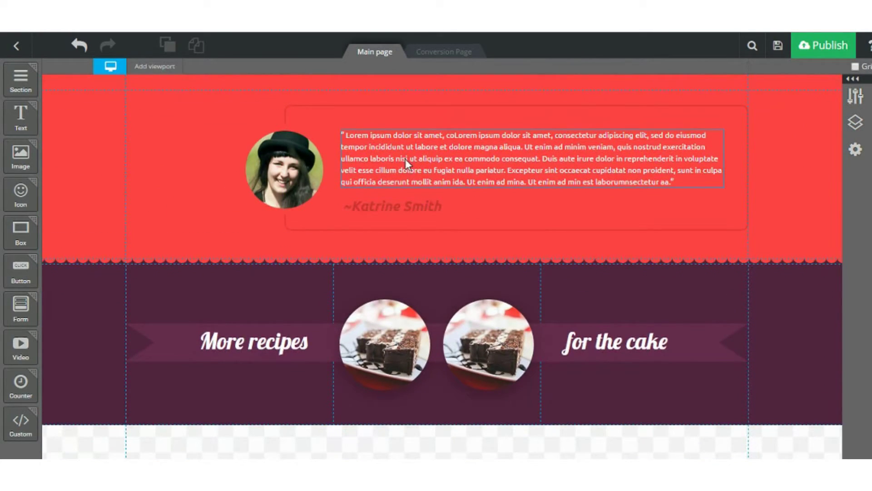
pyautogui.scroll(10, 404, 163)
pyautogui.scroll(4, 398, 175)
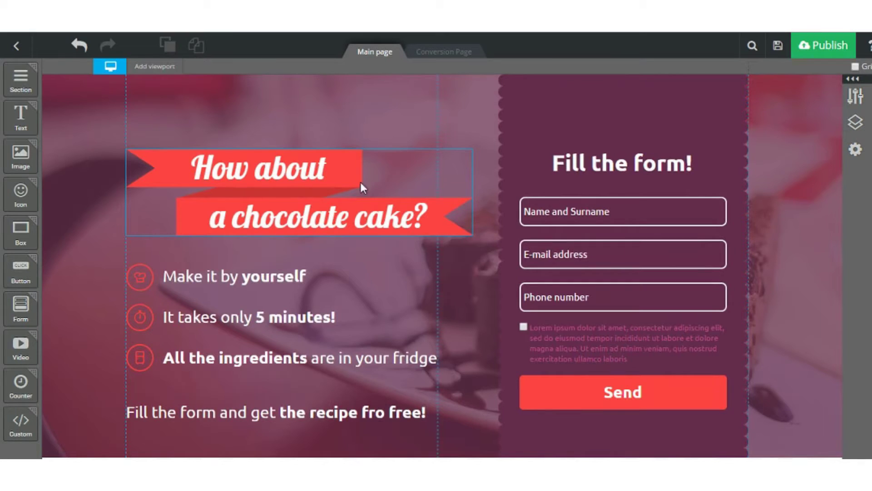
# - Move the "How about" text above the form fields and the "Fill the form!" text above the red ribbon
pyautogui.moveTo(306, 172); pyautogui.dragTo(630, 136)
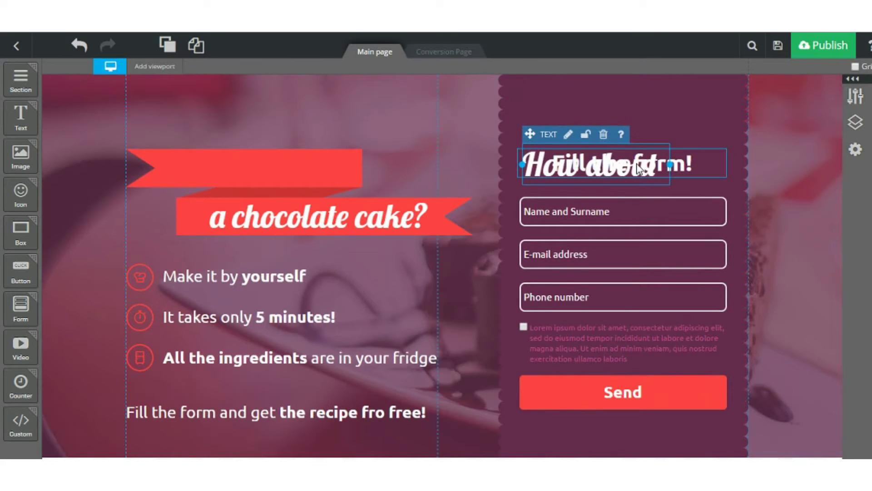
pyautogui.moveTo(638, 166); pyautogui.dragTo(297, 120)
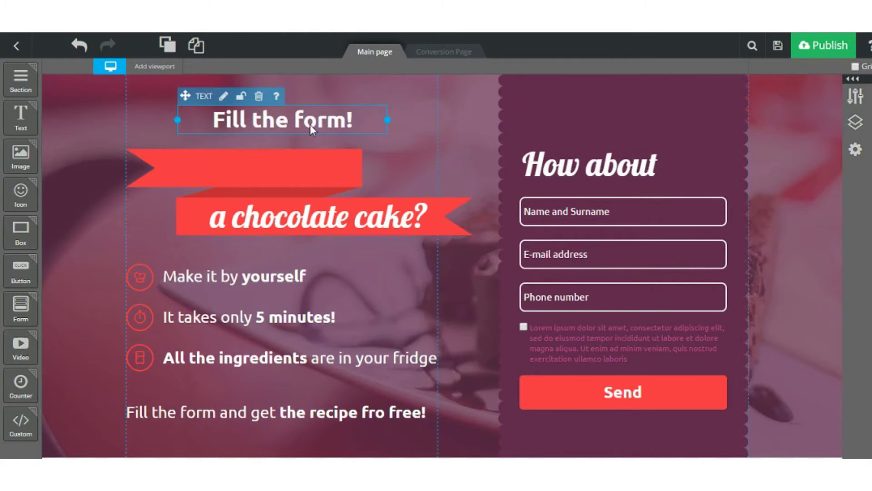
pyautogui.moveTo(310, 125)
pyautogui.mouseDown()
pyautogui.moveTo(285, 142)
pyautogui.moveTo(273, 175)
pyautogui.moveTo(297, 134)
pyautogui.mouseUp()
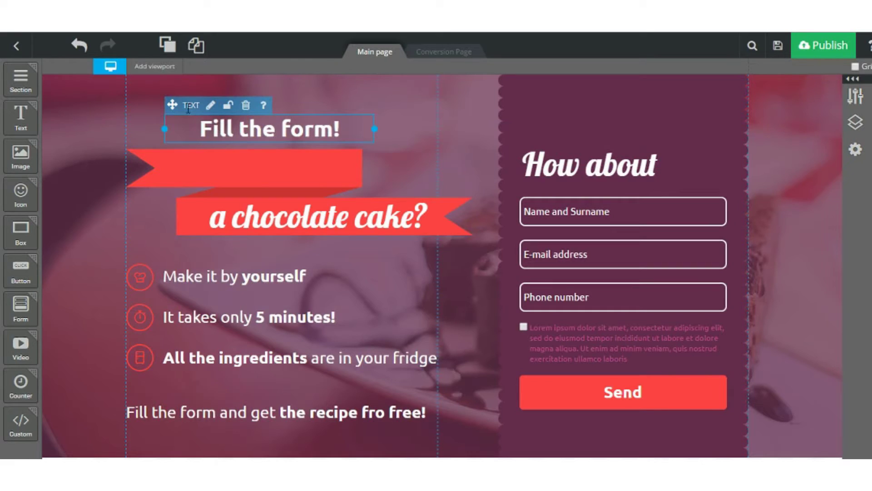
# - Undo all the moves of the "How about" and "Fill the form!" texts
pyautogui.click(81, 55)
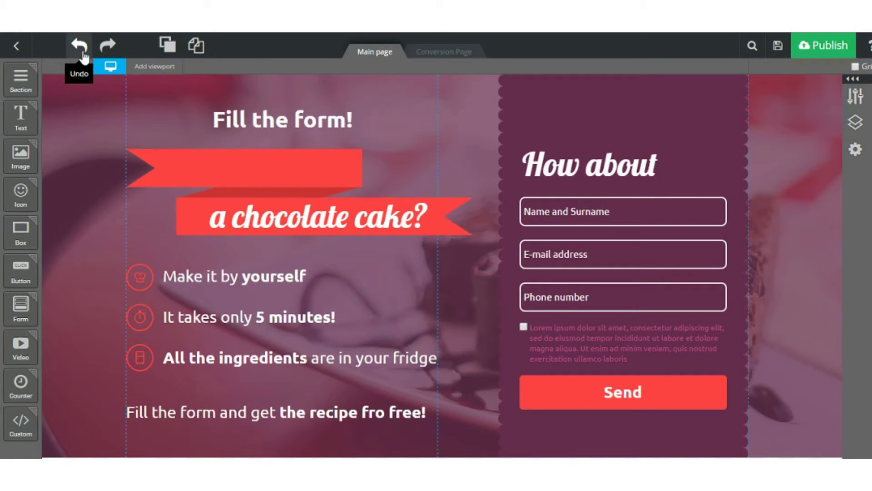
pyautogui.click(84, 54)
pyautogui.click(86, 53)
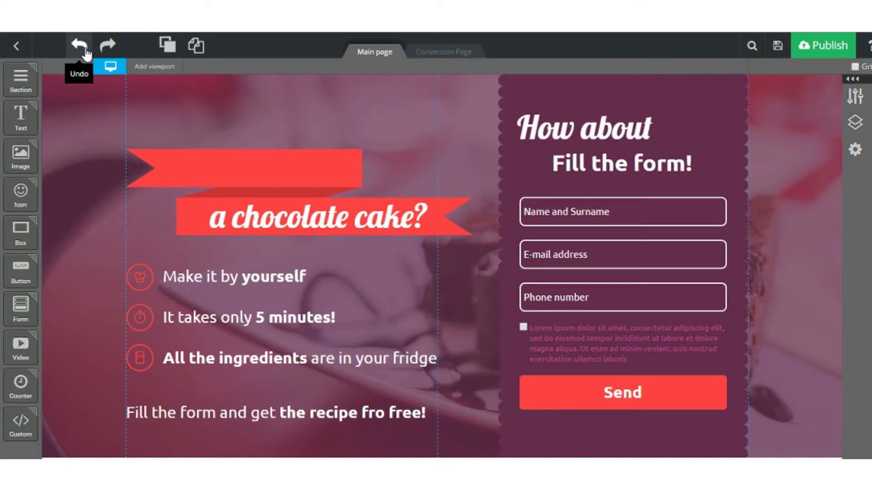
pyautogui.click(86, 53)
pyautogui.click(86, 54)
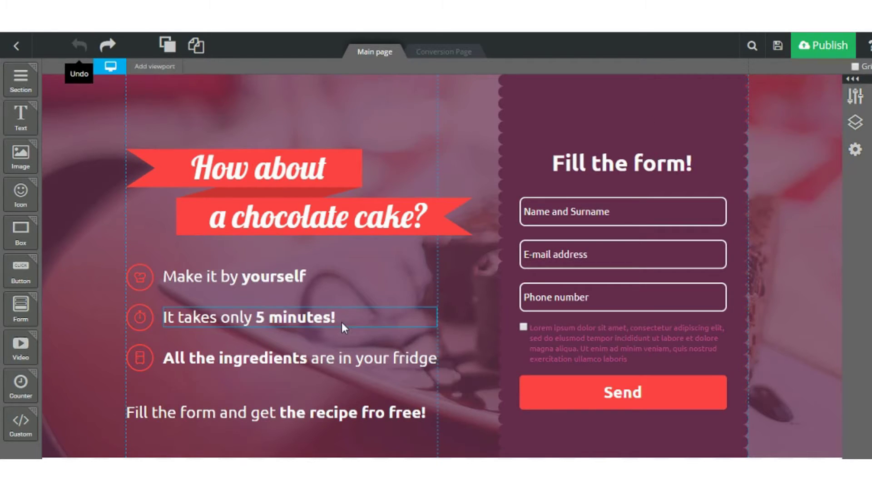
# - Enlarge the chef hat image beside "Make it by yourself" over the ribbon and move it to the top layer
pyautogui.click(135, 276)
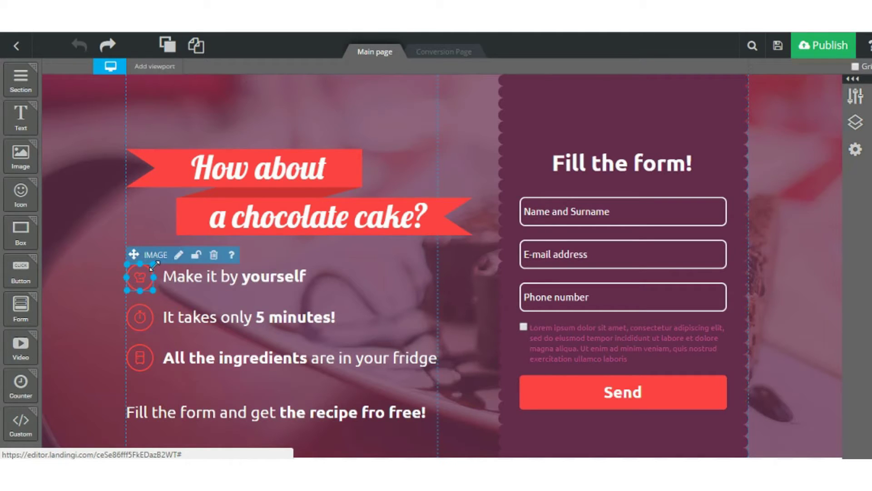
pyautogui.moveTo(154, 264); pyautogui.dragTo(313, 186)
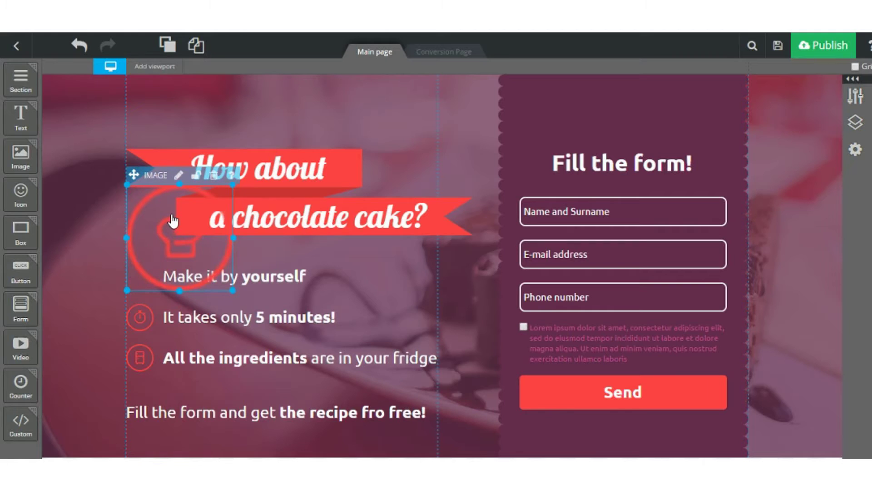
pyautogui.click(172, 48)
pyautogui.click(188, 70)
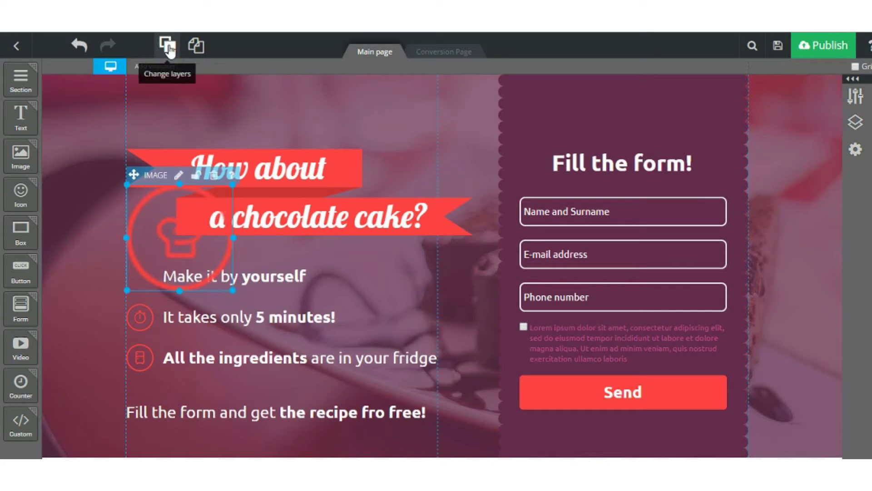
pyautogui.click(169, 47)
pyautogui.click(207, 69)
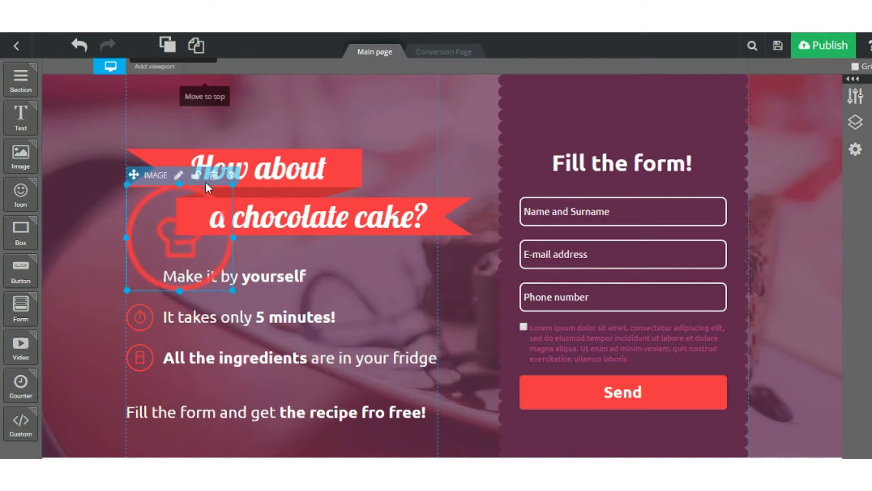
# - Move the enlarged chef hat image down over the bullet list, and undo both the move and the enlargement
pyautogui.moveTo(172, 258); pyautogui.dragTo(146, 313)
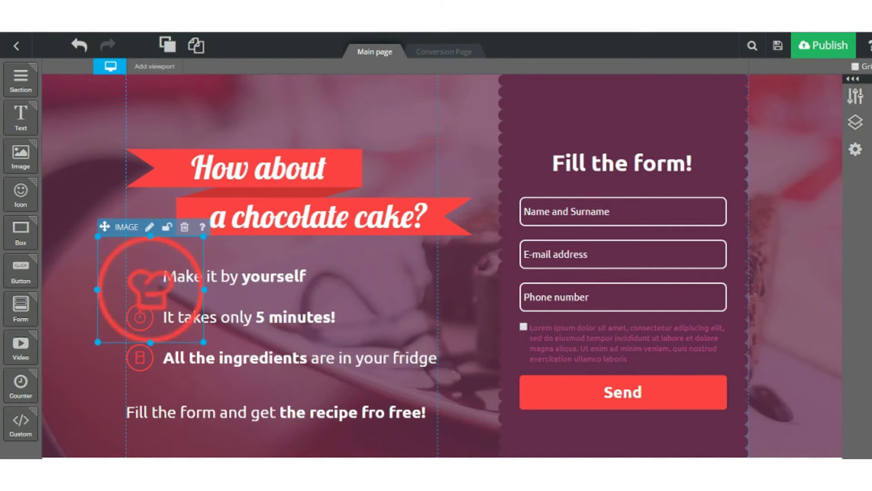
pyautogui.click(77, 45)
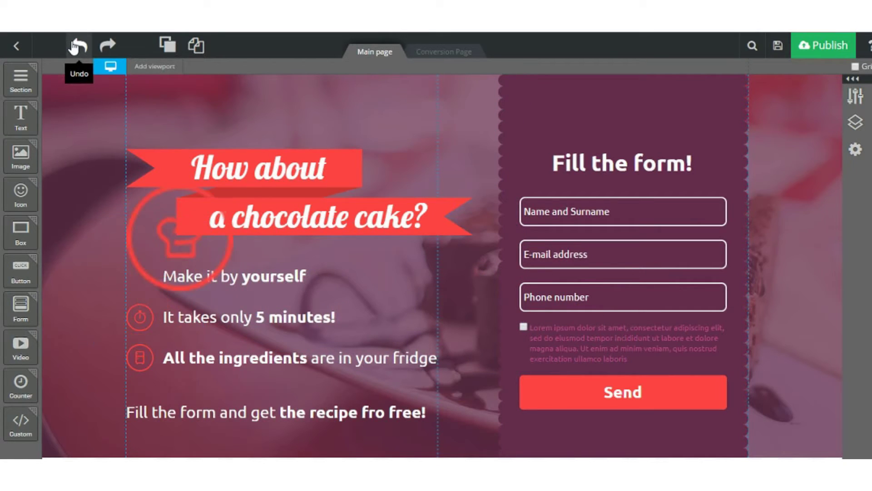
pyautogui.click(75, 46)
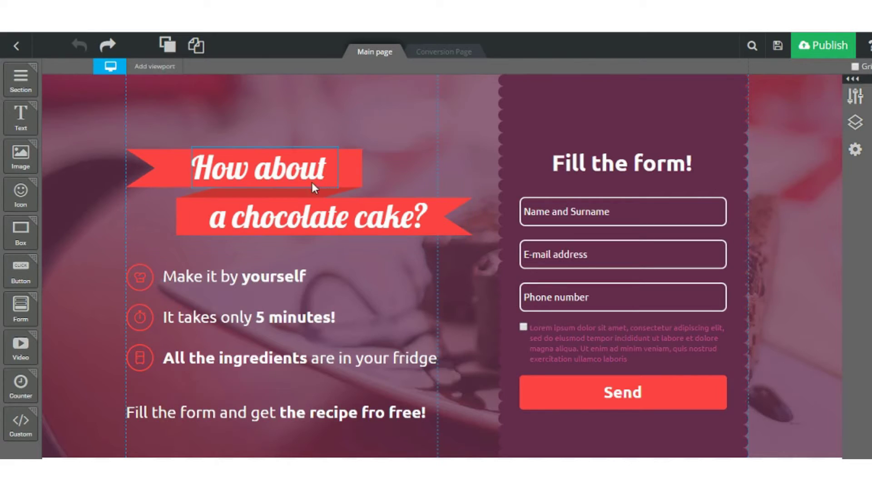
# - Mix the light green #8bce90 in the "How about" text's colour picker and add it to the favourite colours
pyautogui.doubleClick(298, 177)
pyautogui.click(299, 177)
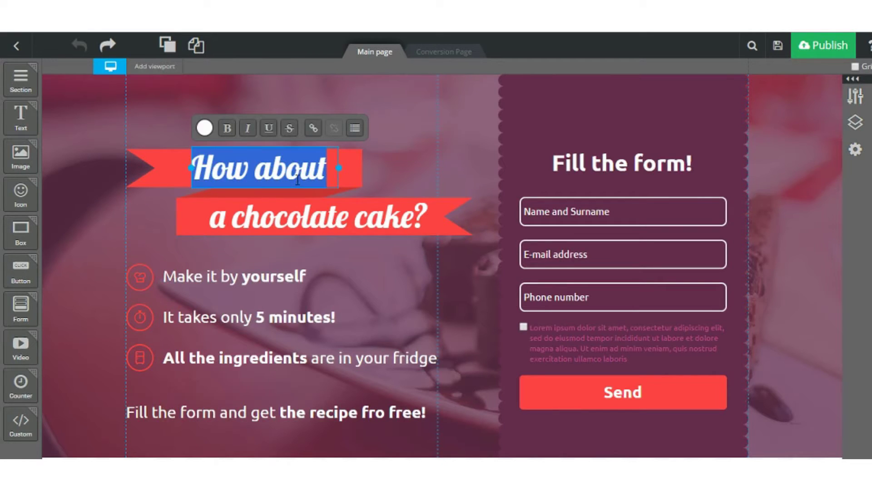
pyautogui.click(199, 128)
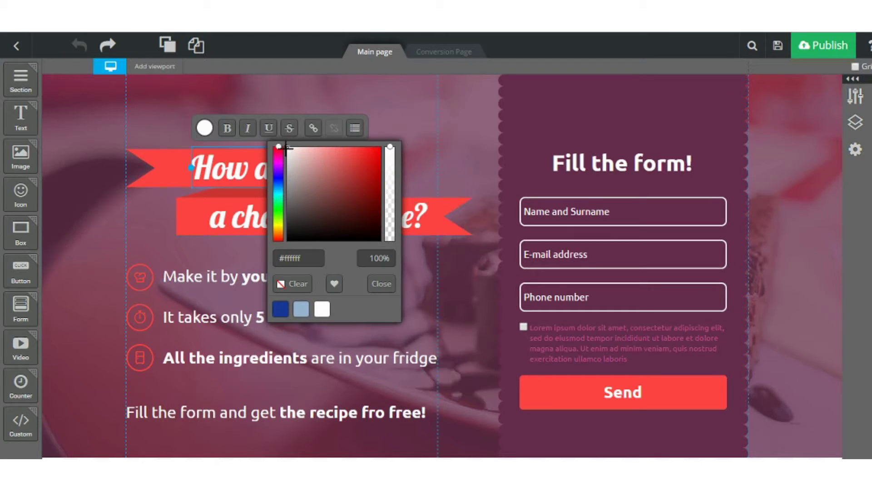
pyautogui.moveTo(293, 149)
pyautogui.mouseDown()
pyautogui.moveTo(327, 176)
pyautogui.moveTo(293, 173)
pyautogui.moveTo(300, 183)
pyautogui.moveTo(279, 197)
pyautogui.moveTo(279, 208)
pyautogui.mouseUp()
pyautogui.click(279, 184)
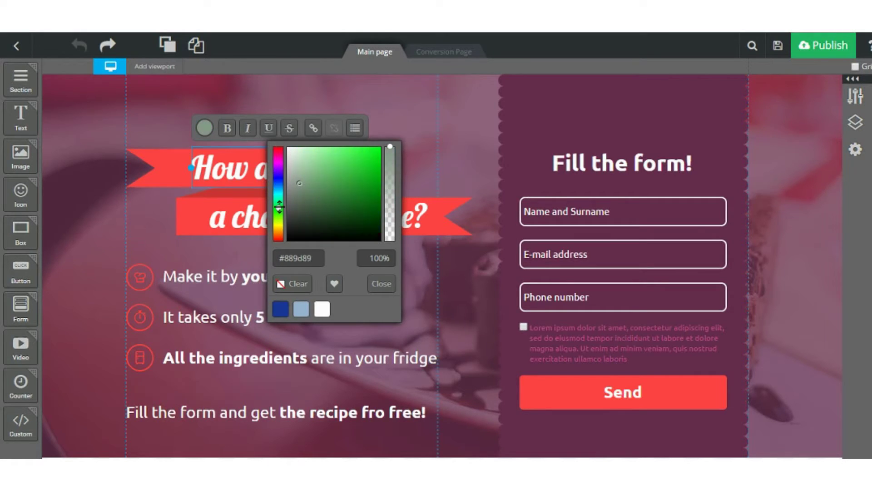
pyautogui.click(302, 186)
pyautogui.moveTo(302, 178)
pyautogui.mouseDown()
pyautogui.moveTo(307, 159)
pyautogui.moveTo(317, 165)
pyautogui.mouseUp()
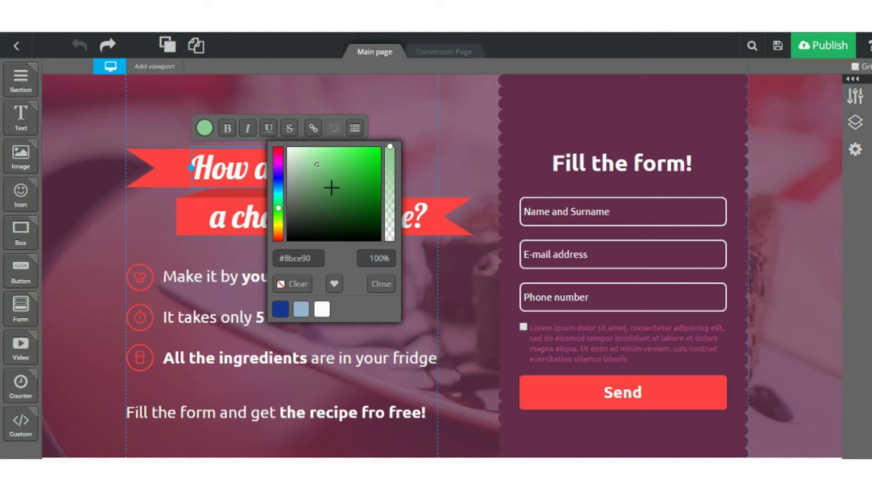
pyautogui.click(335, 284)
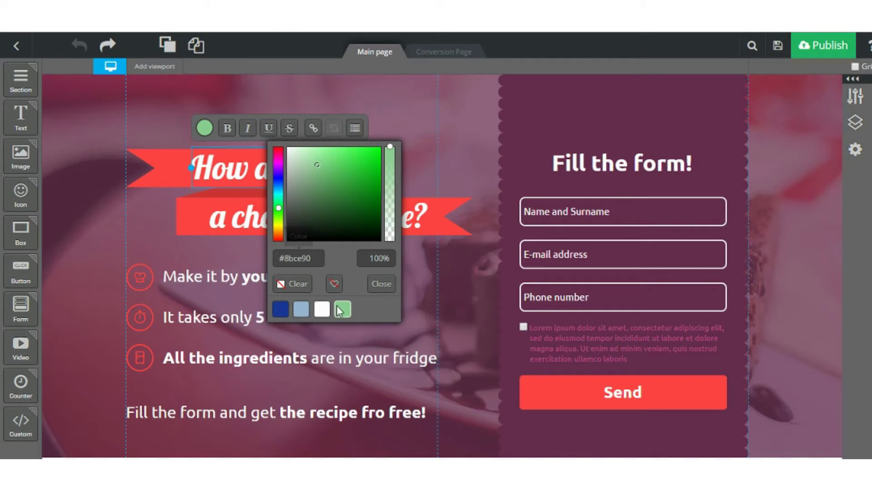
# - Colour the whole "How about" text with the saved light green #8bce90
pyautogui.tripleClick(229, 166)
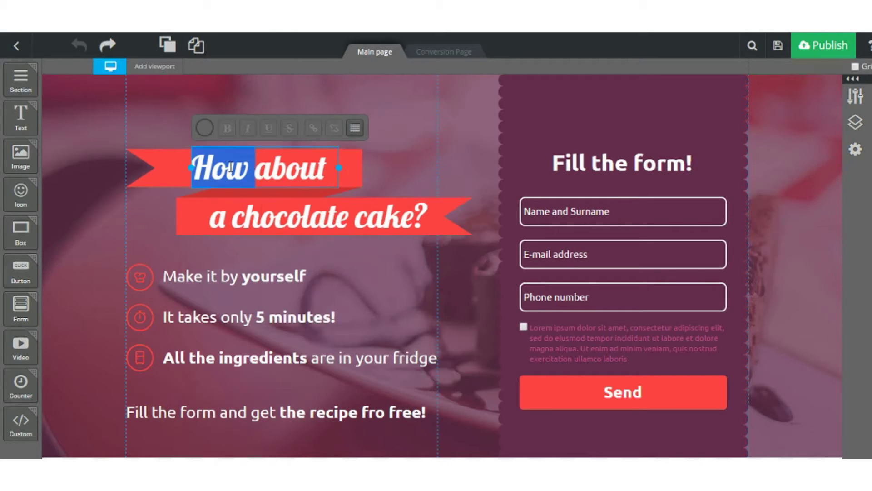
pyautogui.click(204, 128)
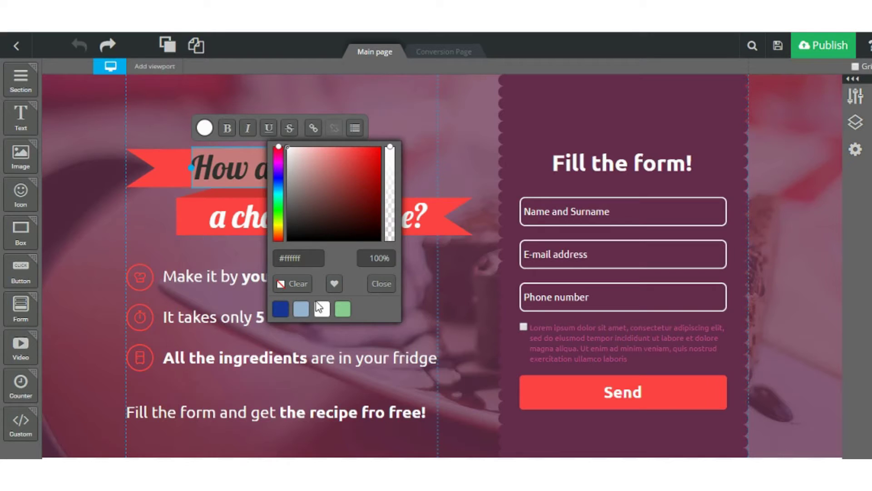
pyautogui.click(342, 309)
pyautogui.click(294, 184)
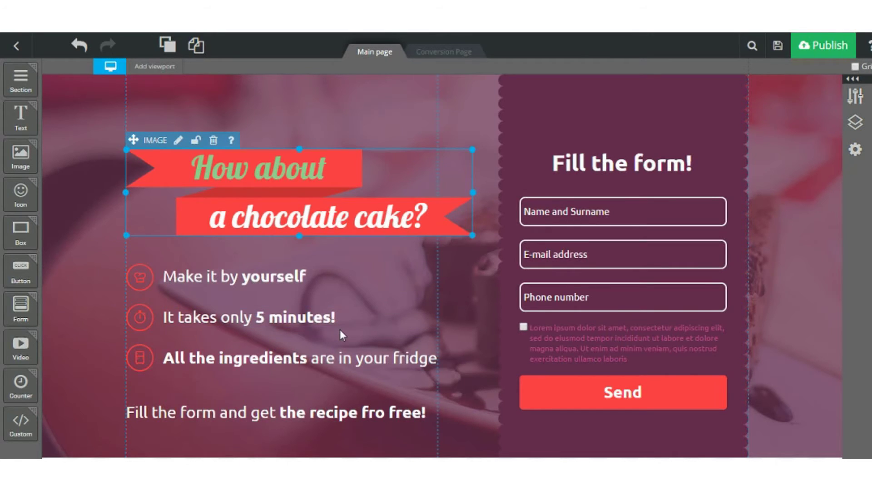
# - Set the Send button's background colour to the saved green #8bce90 and collapse the element properties
pyautogui.scroll(-4, 340, 329)
pyautogui.scroll(1, 454, 300)
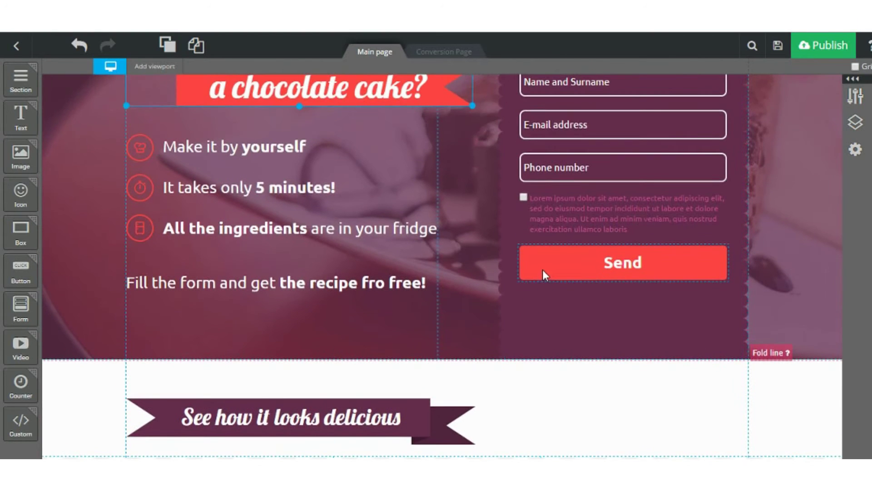
pyautogui.click(542, 270)
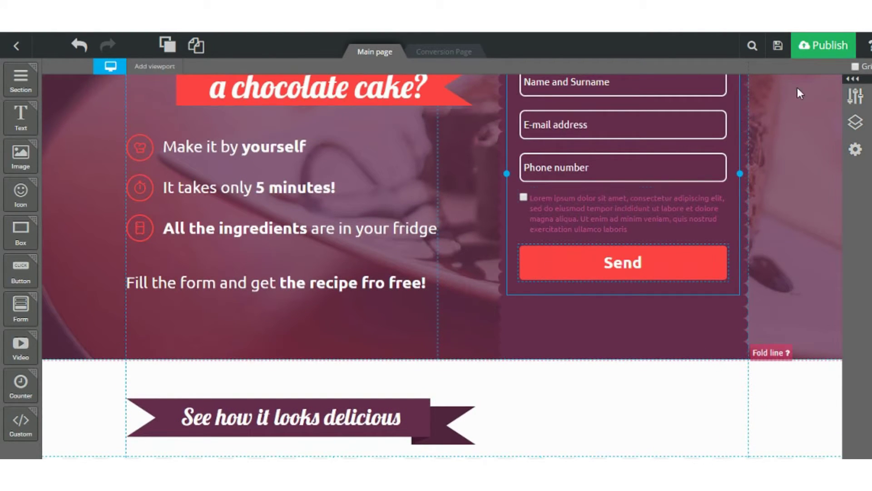
pyautogui.click(855, 91)
pyautogui.scroll(-5, 790, 240)
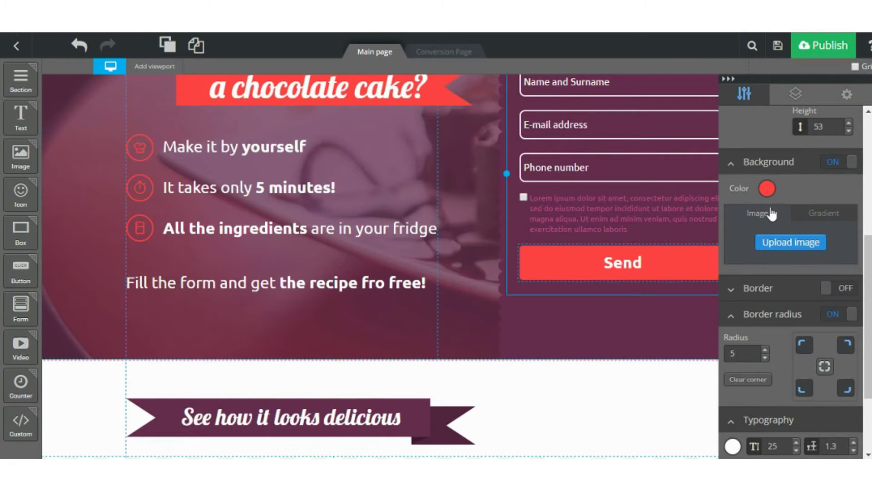
pyautogui.click(768, 188)
pyautogui.click(798, 369)
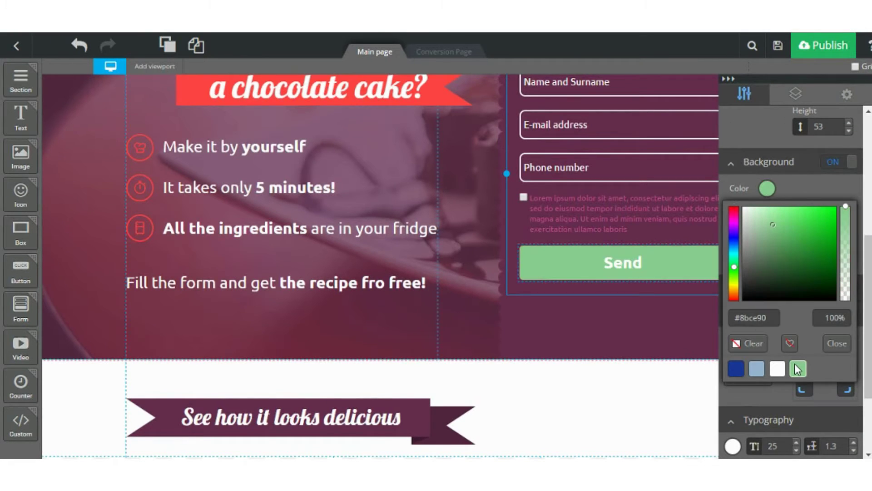
pyautogui.click(652, 335)
pyautogui.scroll(3, 432, 296)
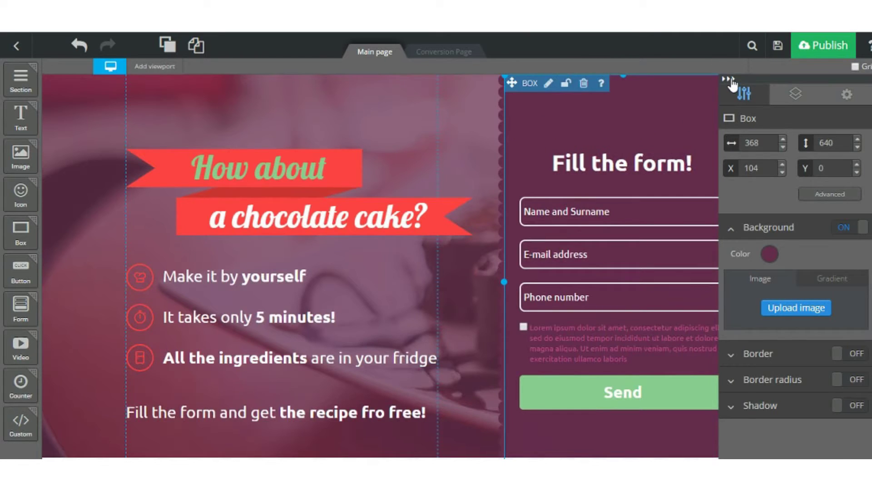
pyautogui.click(729, 80)
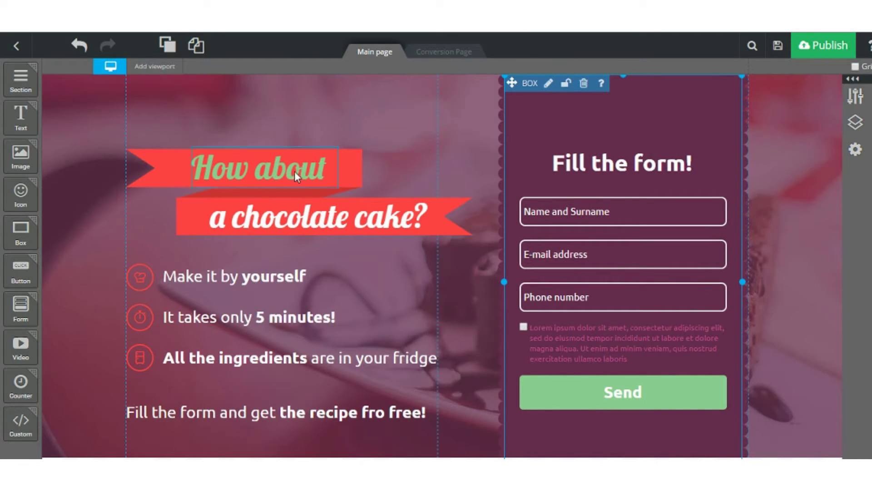
# - Show the element properties and move the "Make it by yourself" text right to X 101, Y 292, in line with "How about"
pyautogui.click(853, 80)
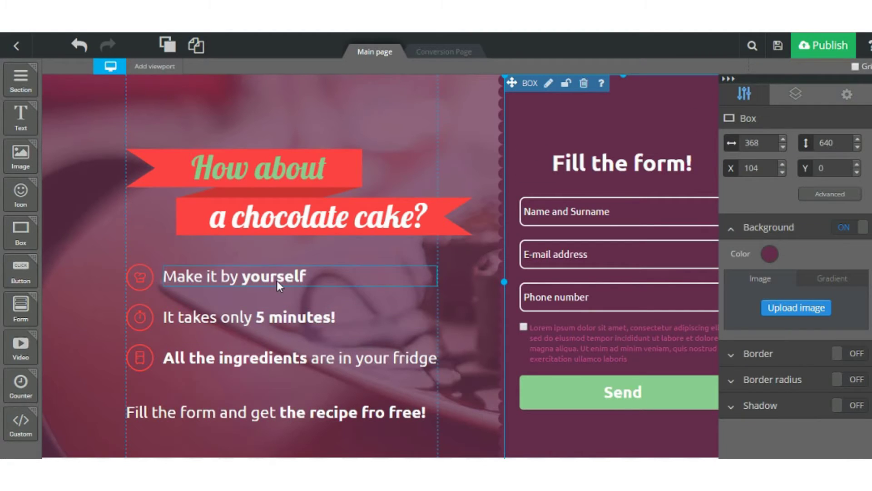
pyautogui.moveTo(288, 281)
pyautogui.mouseDown()
pyautogui.moveTo(351, 279)
pyautogui.moveTo(317, 280)
pyautogui.moveTo(307, 298)
pyautogui.moveTo(375, 288)
pyautogui.moveTo(280, 285)
pyautogui.moveTo(291, 311)
pyautogui.moveTo(293, 278)
pyautogui.mouseUp()
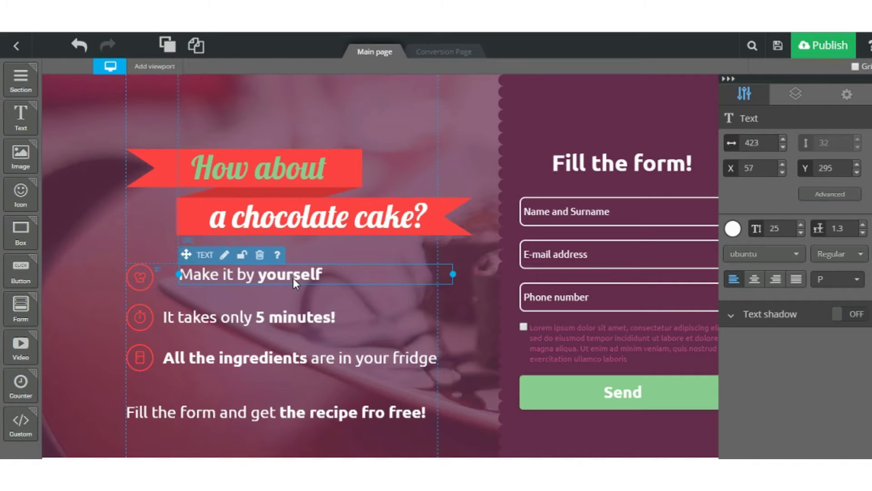
pyautogui.moveTo(293, 278)
pyautogui.mouseDown()
pyautogui.moveTo(320, 279)
pyautogui.moveTo(307, 277)
pyautogui.moveTo(309, 291)
pyautogui.moveTo(307, 276)
pyautogui.mouseUp()
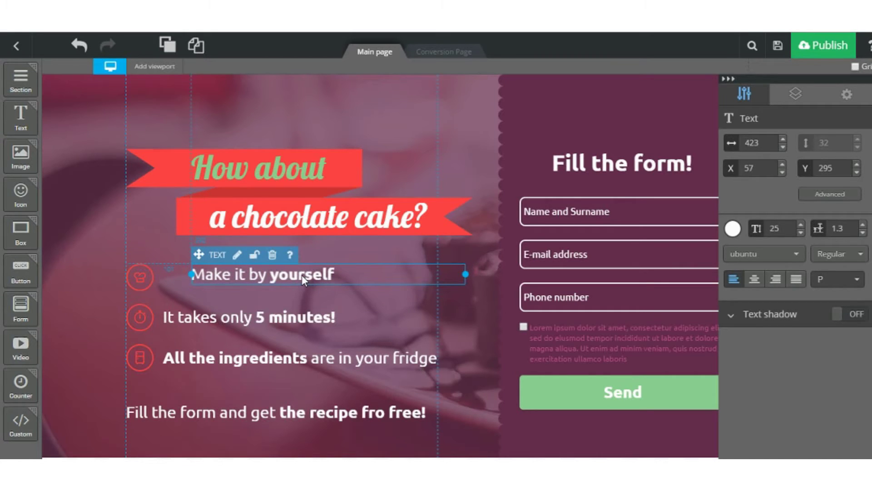
pyautogui.moveTo(302, 274); pyautogui.dragTo(280, 275)
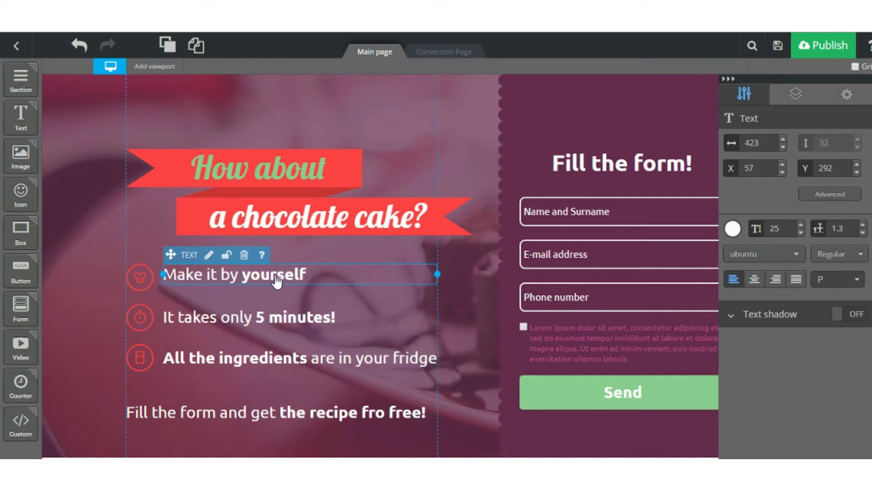
pyautogui.moveTo(279, 279); pyautogui.dragTo(292, 296)
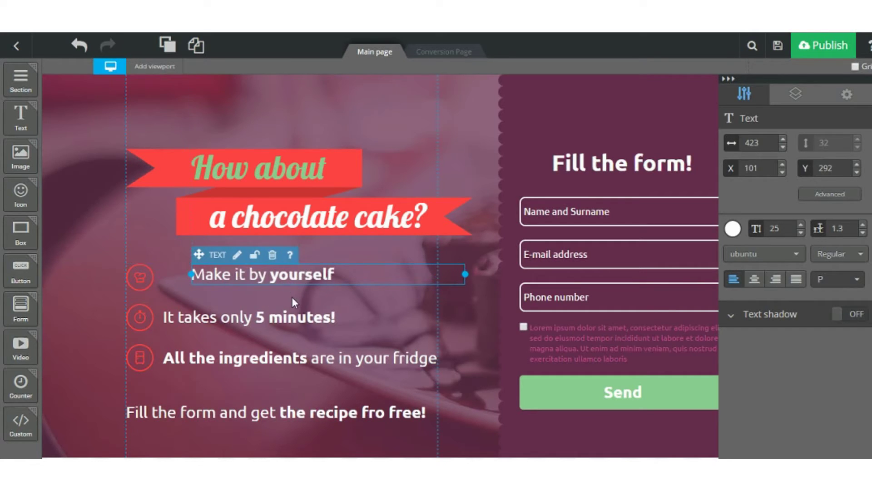
pyautogui.click(293, 300)
# - Check the X position of the "It takes only 5 minutes!" text and set the "Make it by yourself" text's X to 57
pyautogui.click(297, 319)
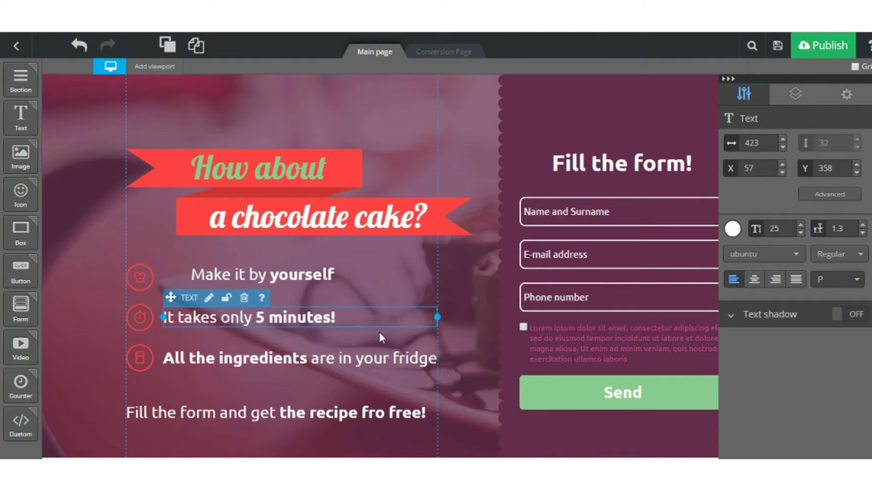
pyautogui.click(270, 276)
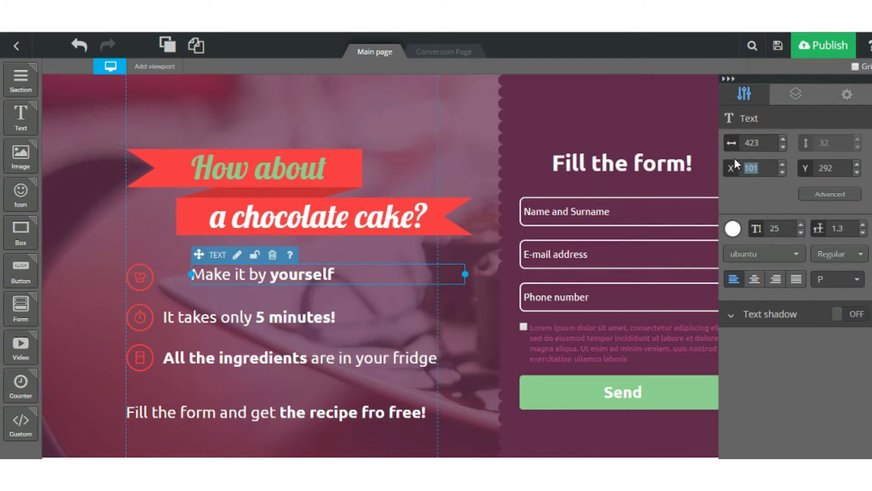
pyautogui.write('57')
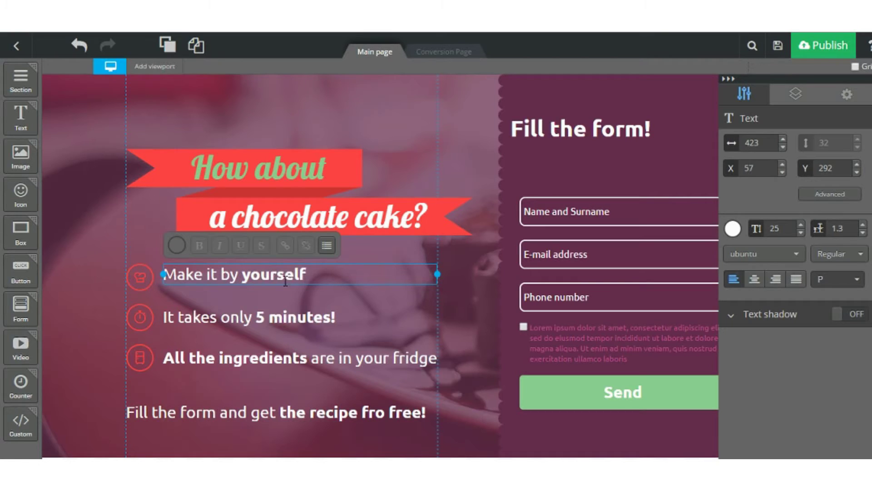
pyautogui.click(291, 298)
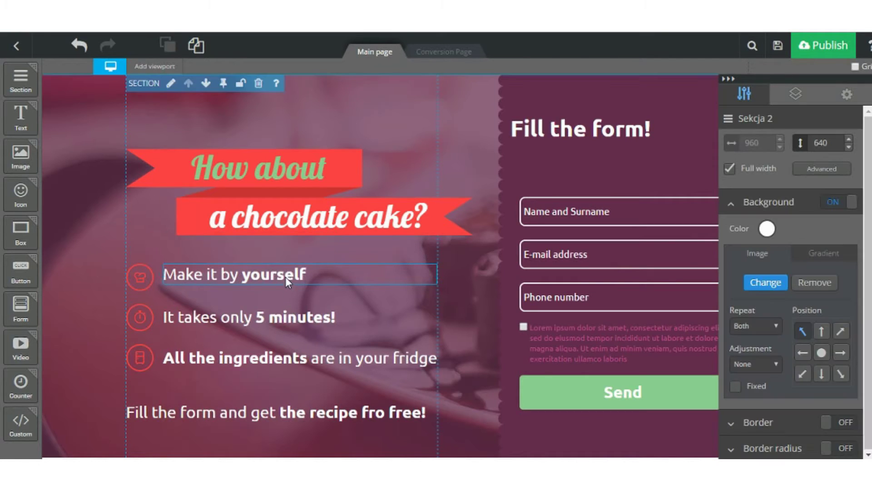
# - Move the "Make it by yourself" text down to Y 302 and collapse the element properties
pyautogui.click(287, 281)
pyautogui.moveTo(287, 285); pyautogui.dragTo(265, 285)
pyautogui.click(260, 298)
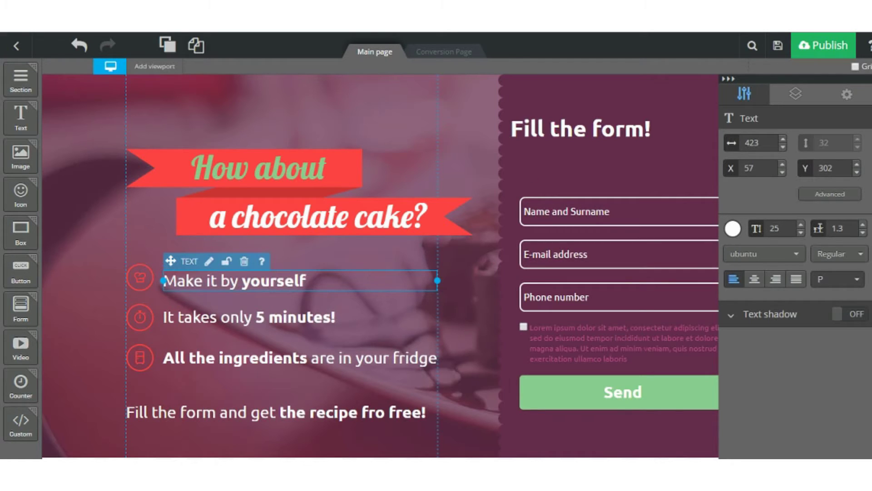
pyautogui.click(728, 78)
# - Examine the page's layer structure by selecting the "How about" text in it and "It takes only 5 minutes!" on the page
pyautogui.scroll(-5, 749, 331)
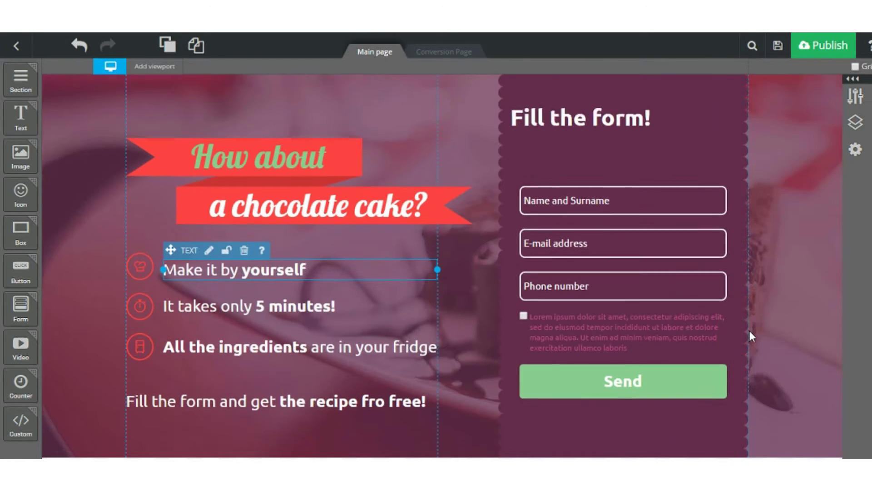
pyautogui.moveTo(784, 290)
pyautogui.scroll(2, 756, 370)
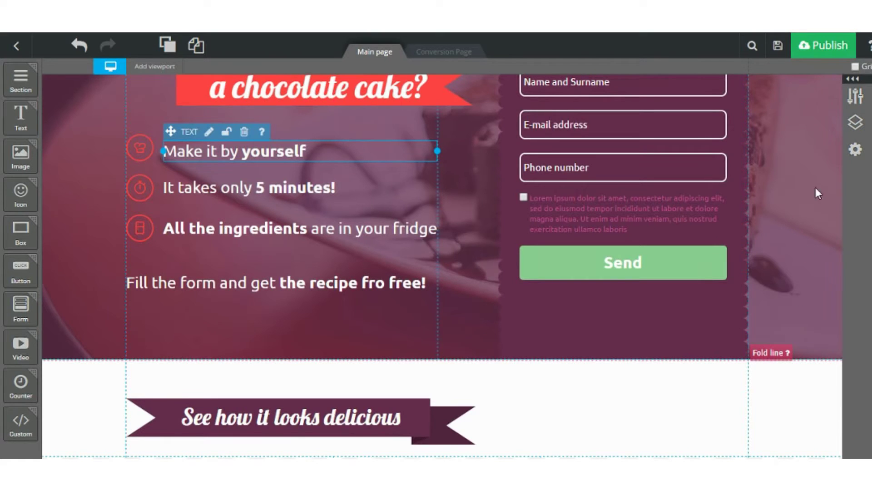
pyautogui.click(851, 78)
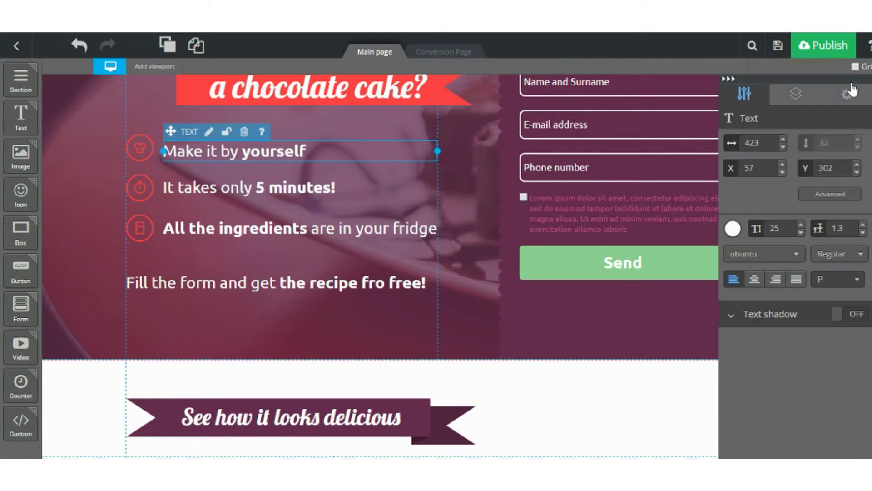
pyautogui.click(796, 94)
pyautogui.scroll(2, 668, 214)
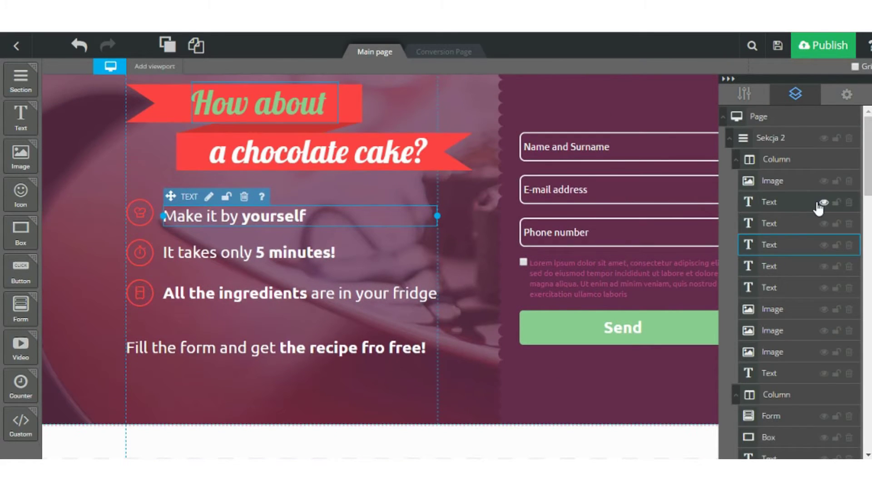
pyautogui.click(782, 210)
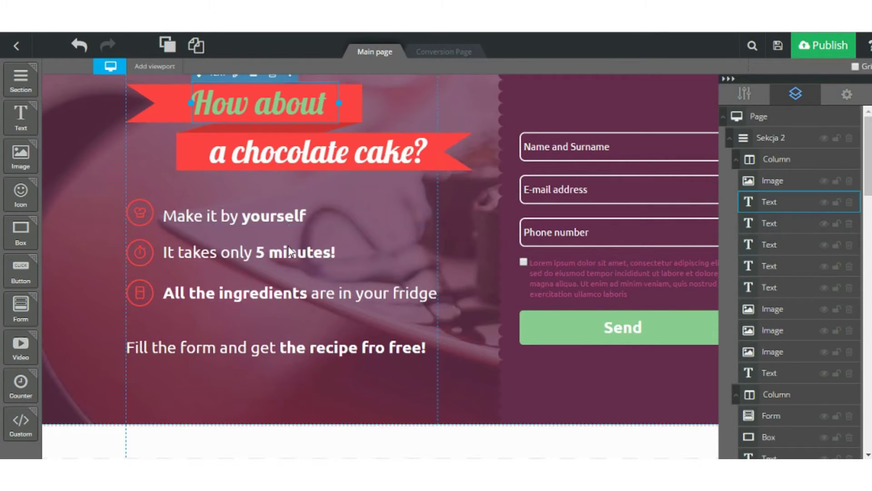
pyautogui.click(291, 263)
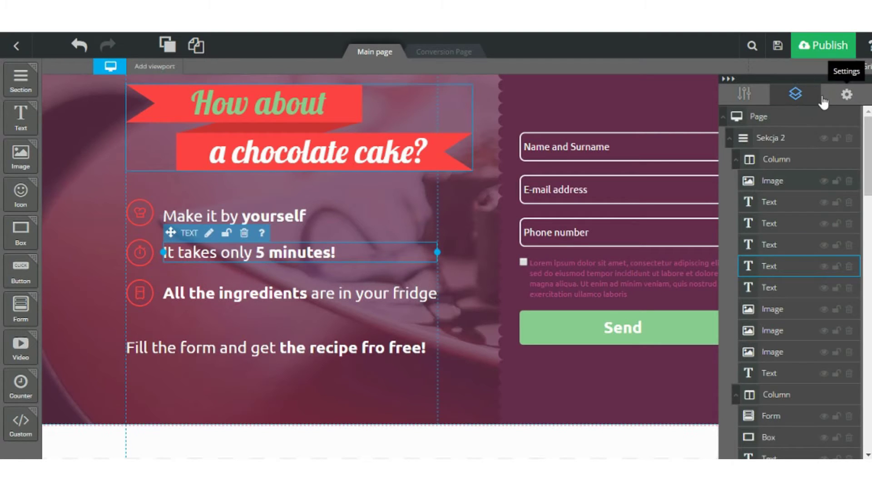
pyautogui.click(729, 79)
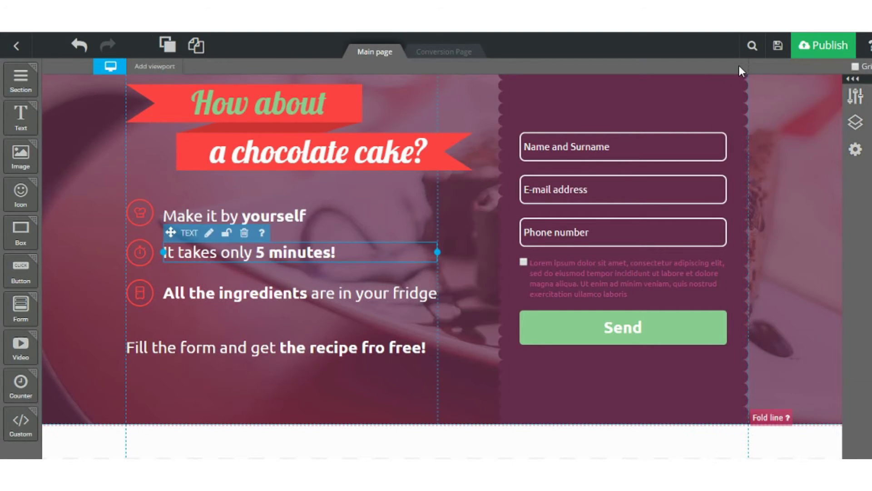
# - Add a new one-column section between the cake photos and the "Who is cooking with us?" section
pyautogui.scroll(-3, 528, 211)
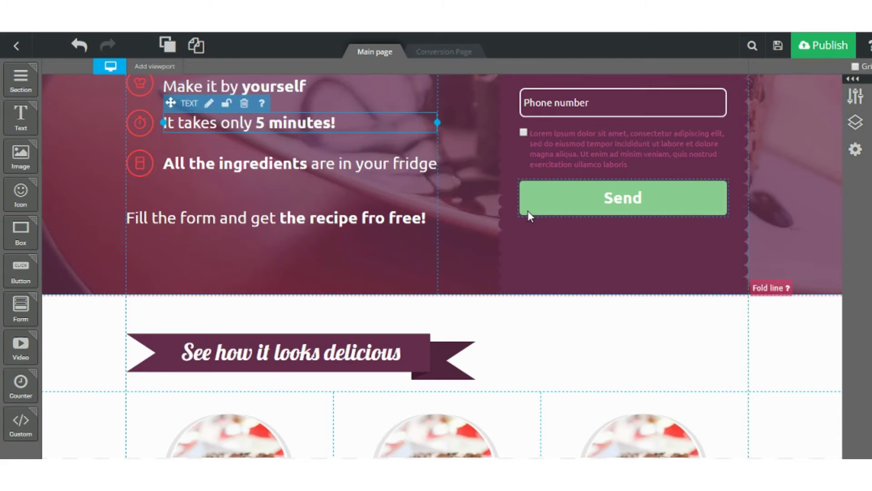
pyautogui.scroll(5, 528, 213)
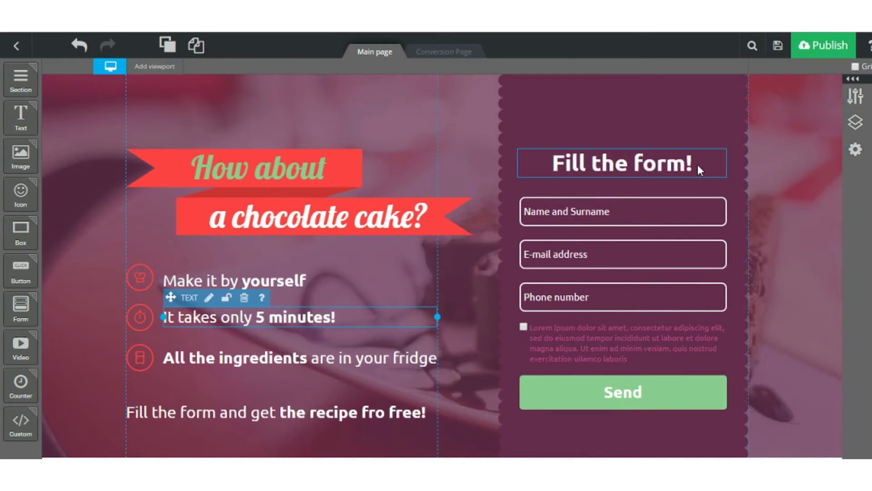
pyautogui.scroll(-15, 698, 166)
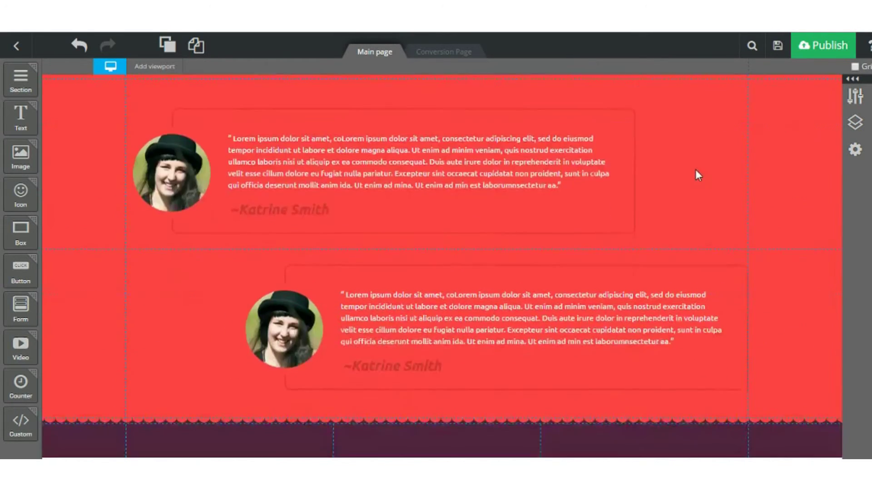
pyautogui.scroll(10, 695, 170)
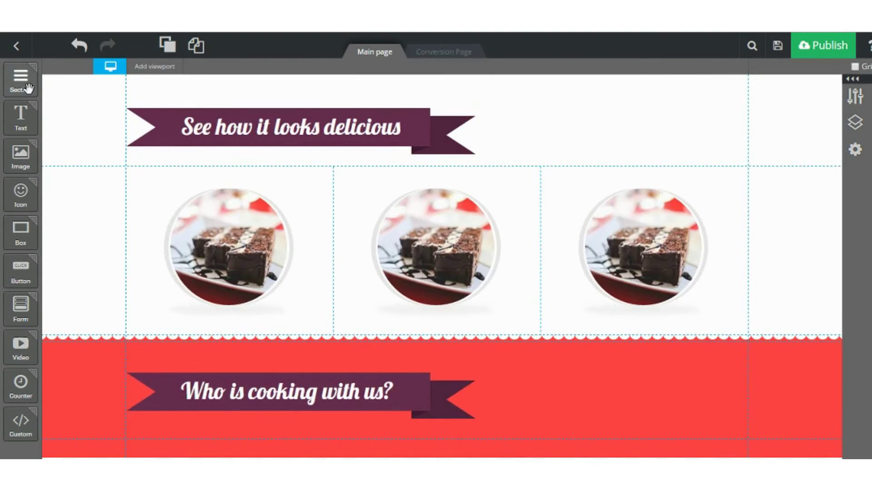
pyautogui.click(28, 88)
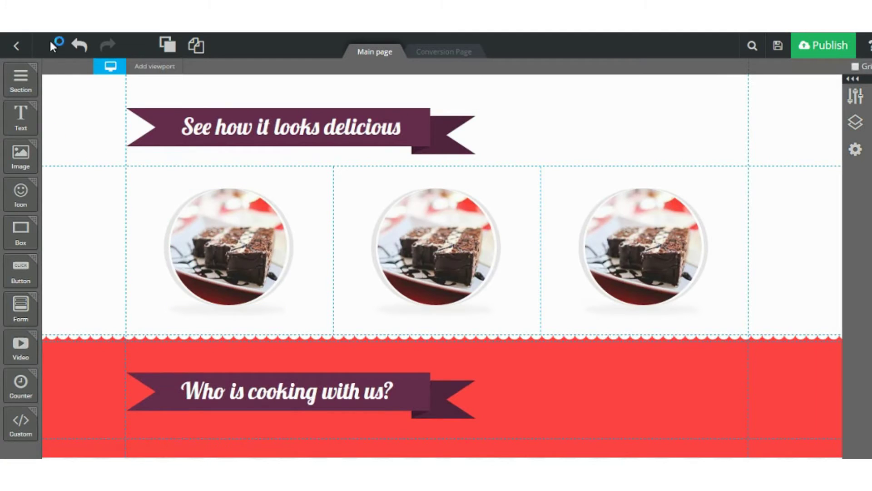
pyautogui.moveTo(20, 80); pyautogui.dragTo(393, 342)
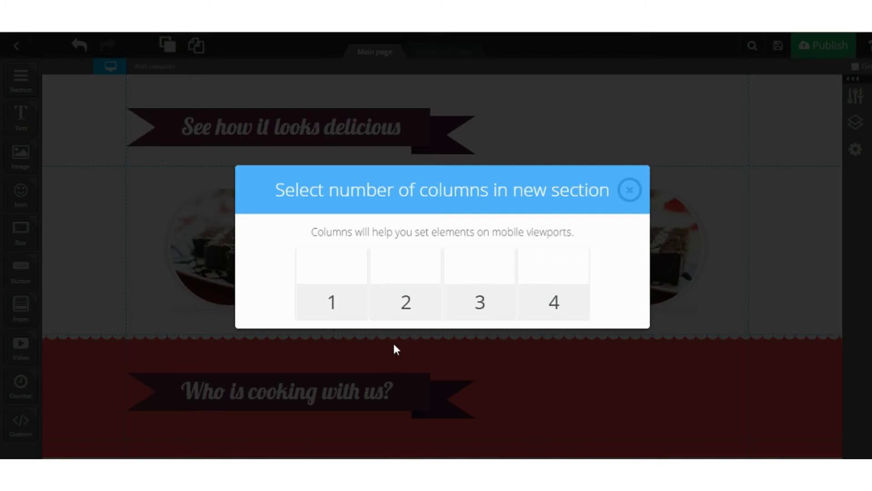
pyautogui.click(353, 309)
# - Place a button near the middle of the new empty section and shift it slightly to the left
pyautogui.scroll(-3, 418, 244)
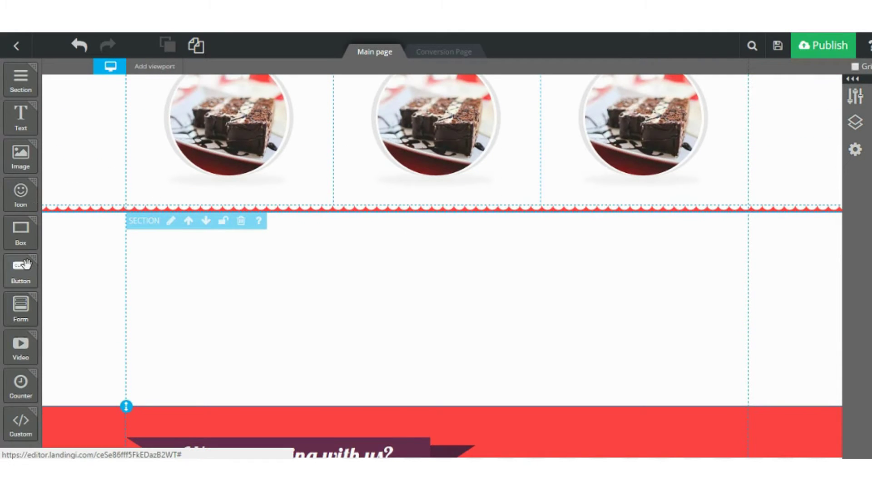
pyautogui.moveTo(26, 264); pyautogui.dragTo(385, 299)
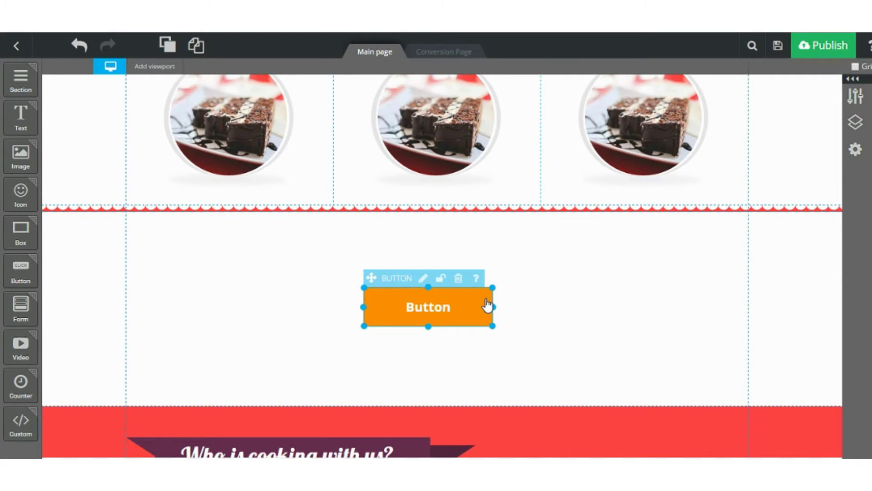
pyautogui.scroll(10, 588, 255)
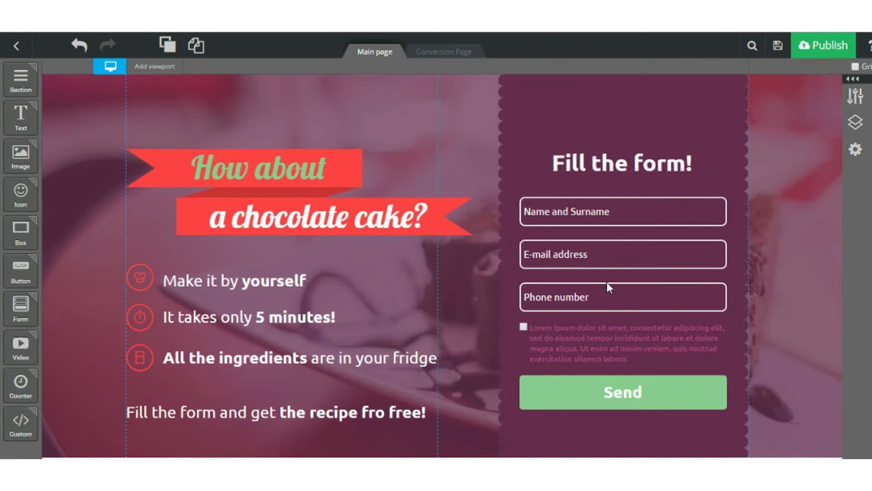
pyautogui.scroll(-10, 603, 270)
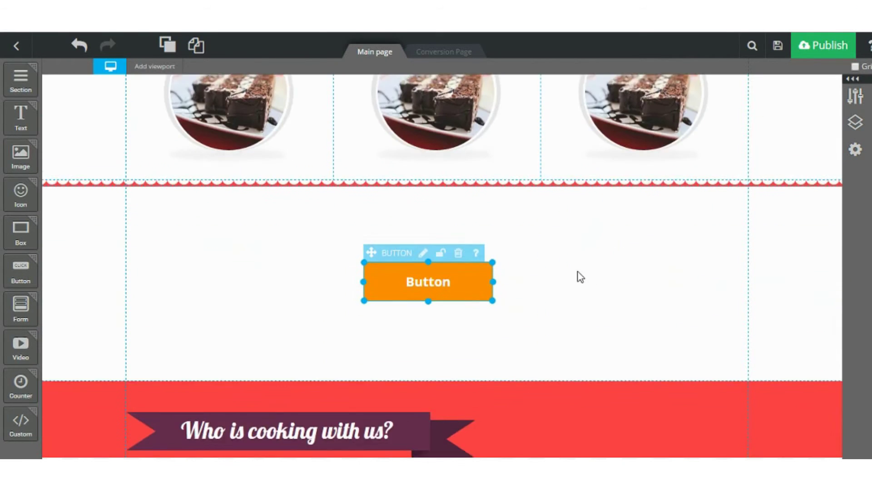
pyautogui.moveTo(462, 276); pyautogui.dragTo(450, 283)
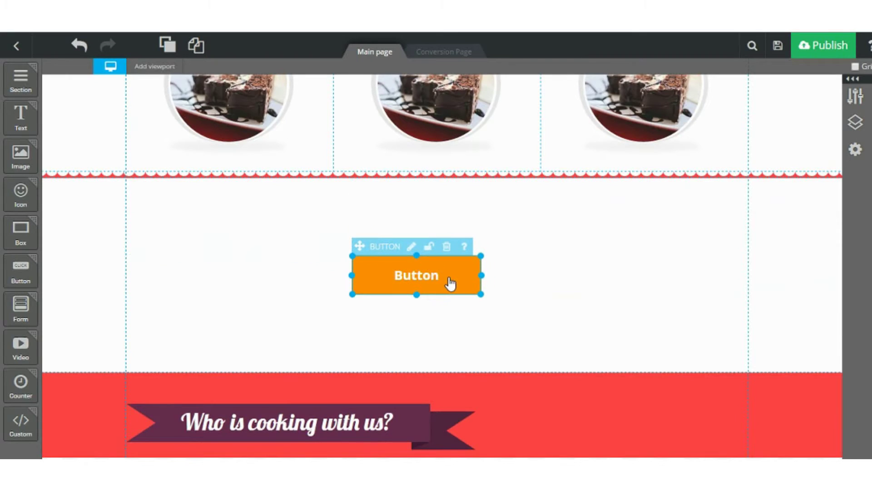
# - Edit the new button and review its Redirect, Callback, File download and Section link types
pyautogui.click(411, 246)
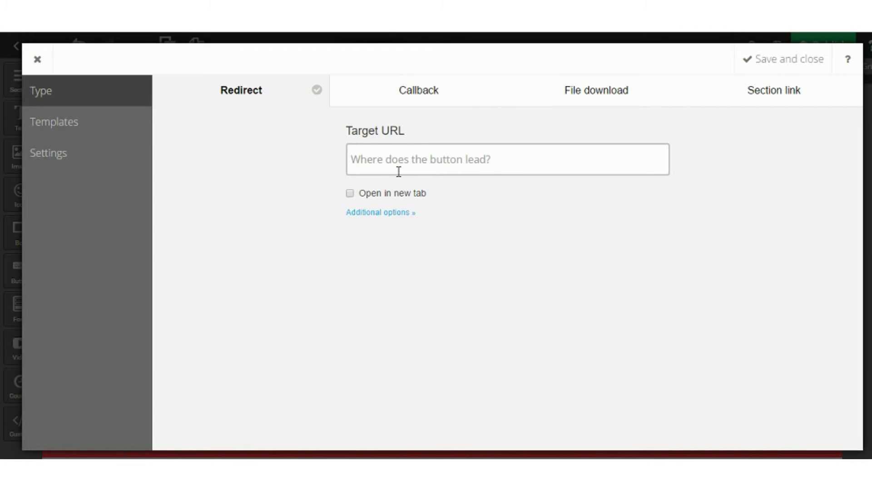
pyautogui.click(409, 85)
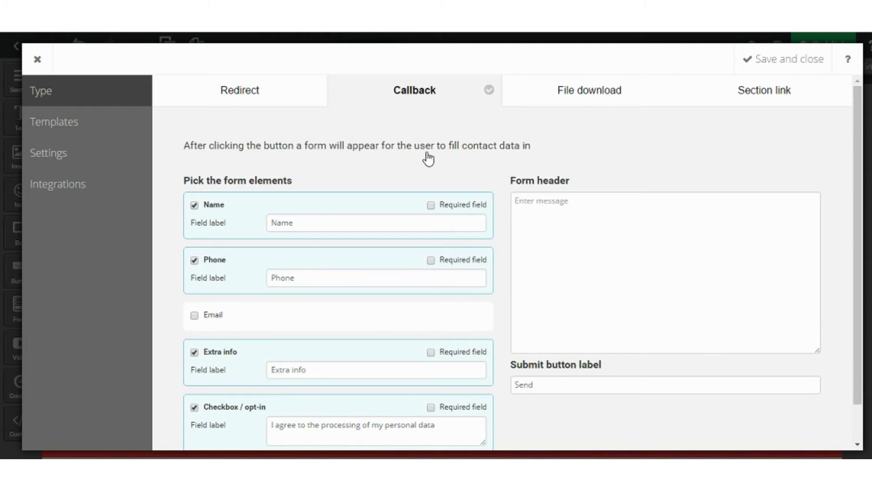
pyautogui.click(605, 89)
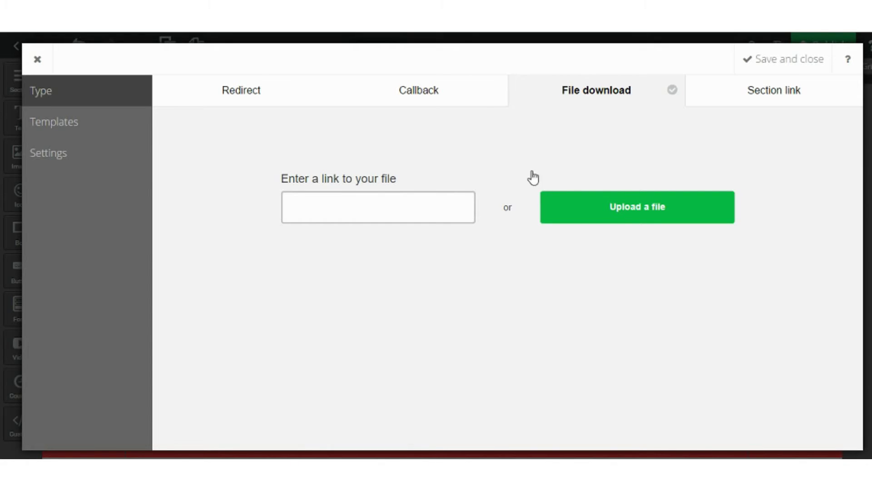
pyautogui.click(792, 98)
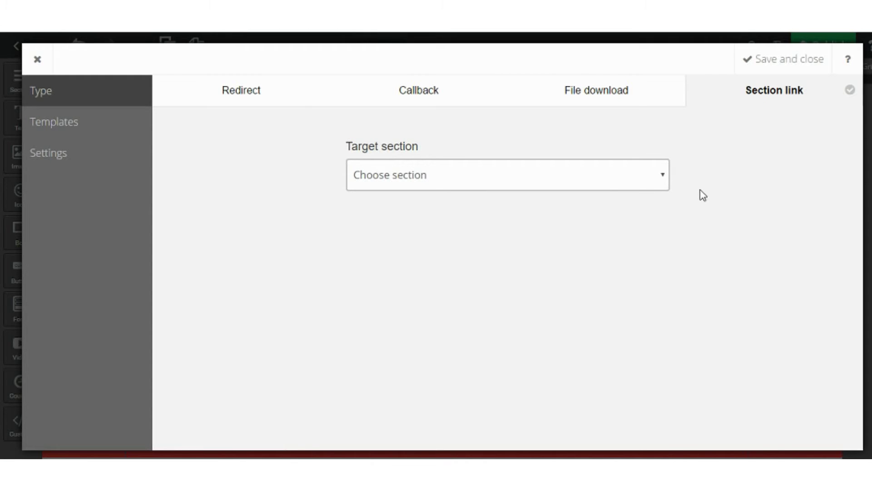
# - Apply the white "SIGN UP NOW" template with the red outline to the button, view its label settings, and save
pyautogui.click(76, 131)
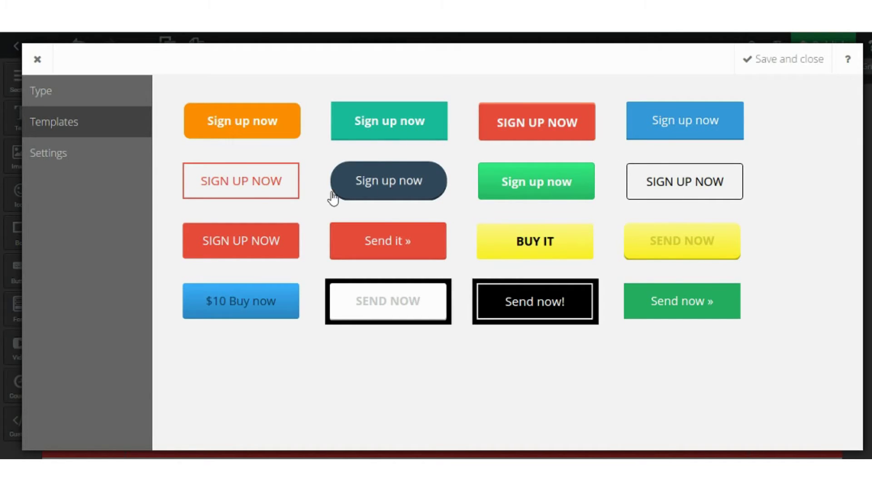
pyautogui.click(246, 190)
pyautogui.click(120, 165)
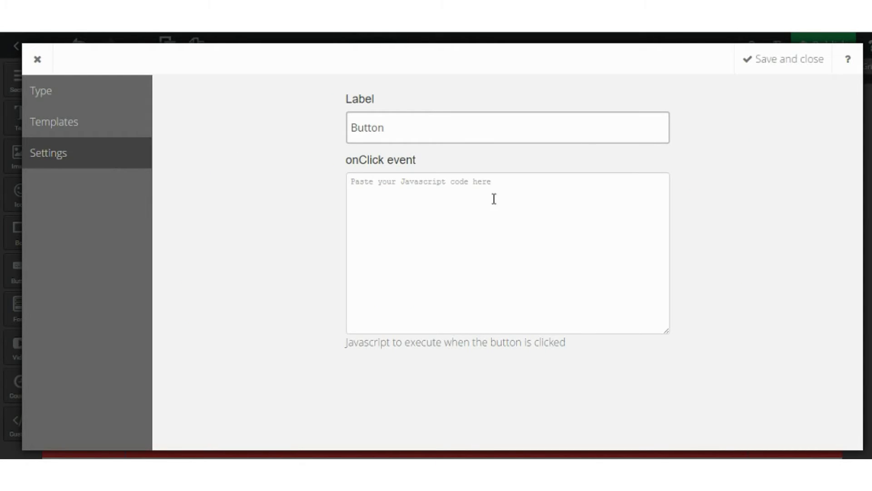
pyautogui.click(795, 60)
pyautogui.click(489, 271)
pyautogui.scroll(-1, 489, 271)
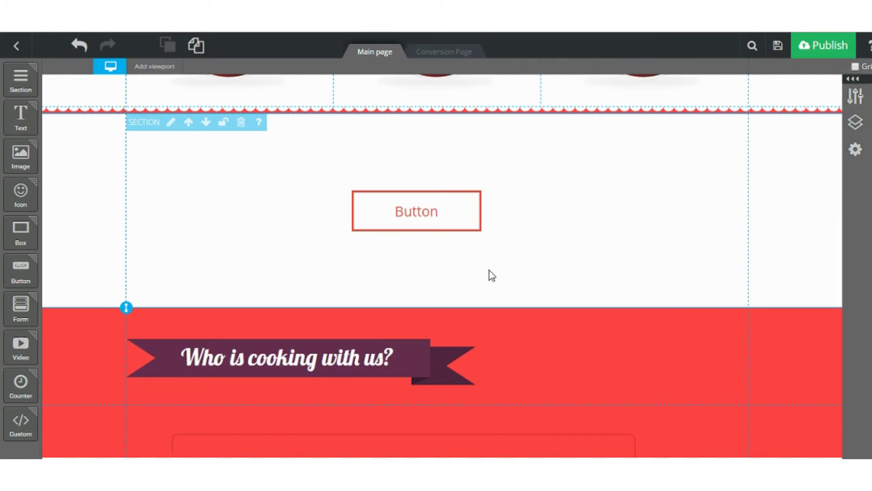
# - Set the outlined button's type to Callback with the Name, Phone, Extra info and opt-in fields, and save the page
pyautogui.click(440, 212)
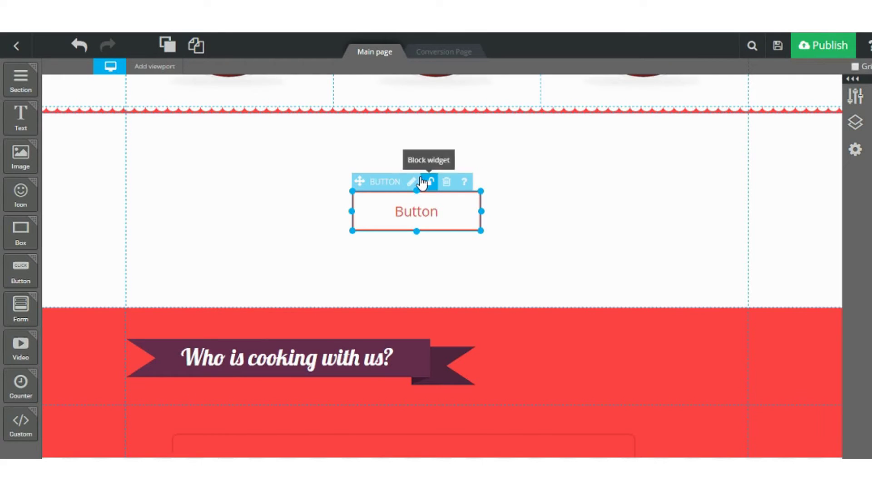
pyautogui.click(413, 182)
pyautogui.click(415, 91)
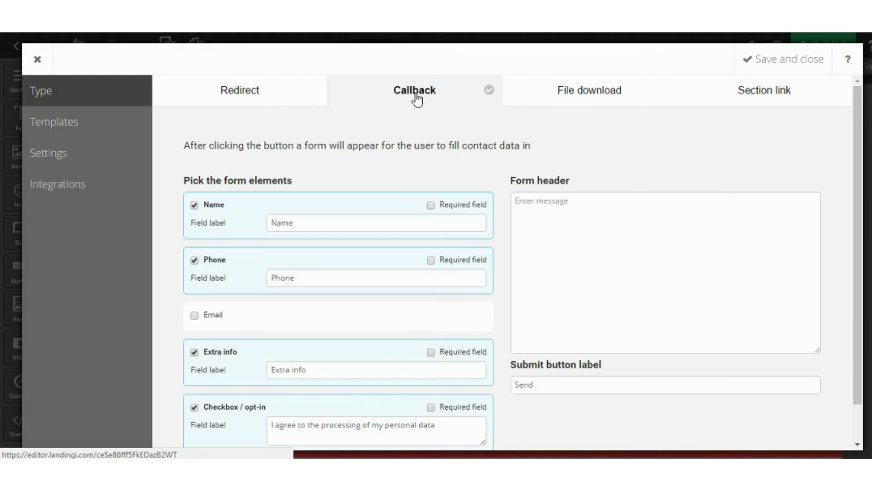
pyautogui.scroll(-1, 424, 172)
pyautogui.scroll(1, 407, 183)
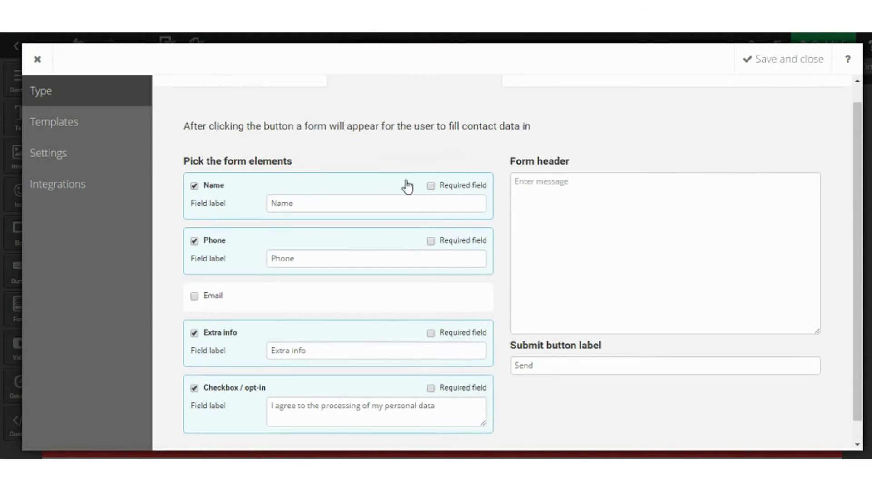
pyautogui.click(758, 54)
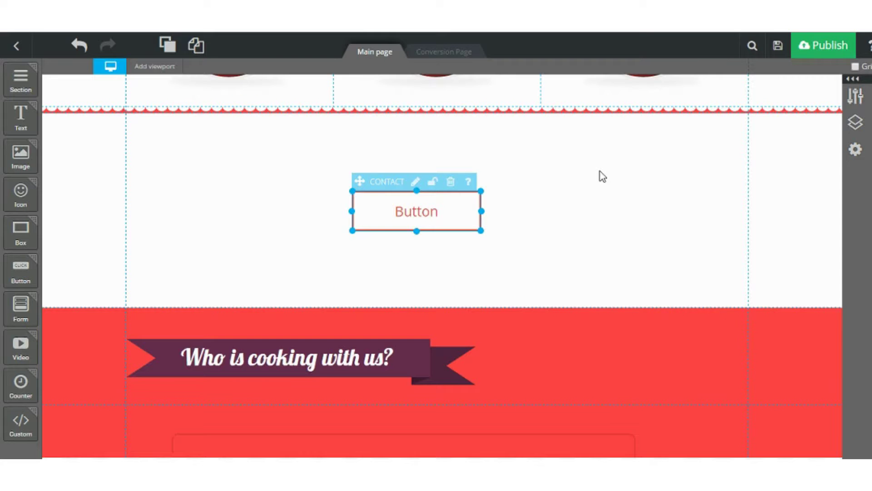
pyautogui.scroll(1, 582, 205)
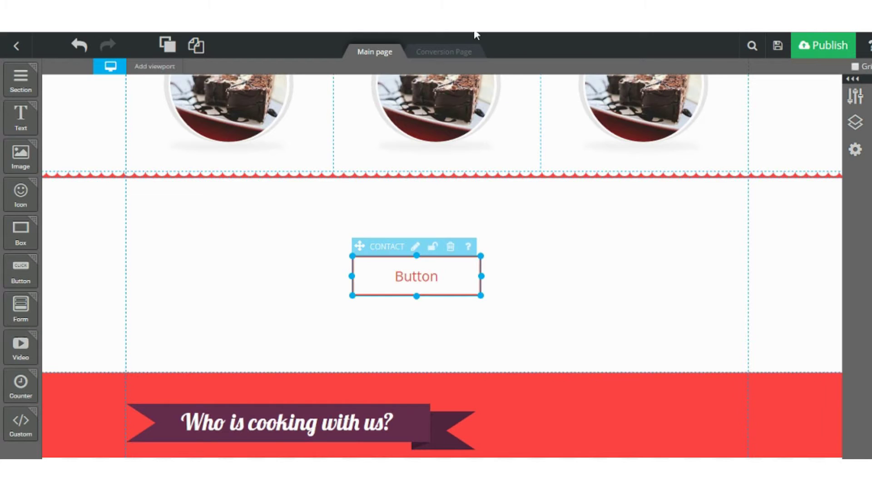
pyautogui.click(779, 46)
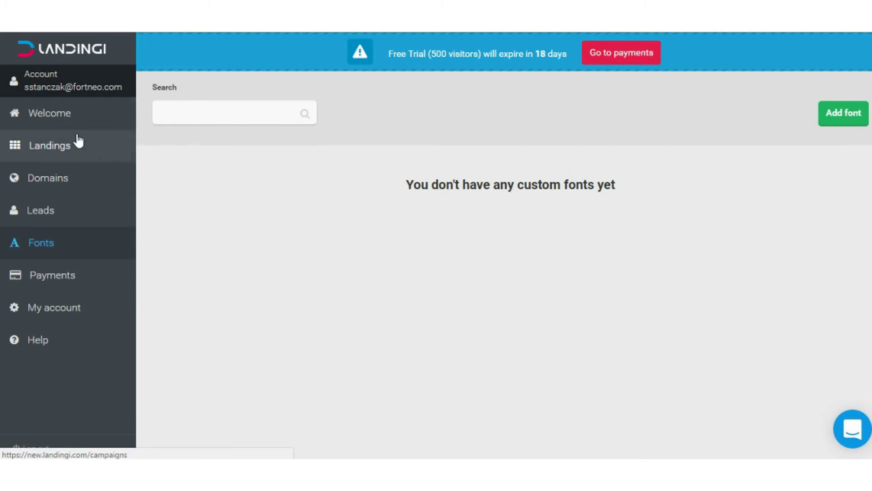
# - Switch to the Landingi dashboard, open Landing 5 from the list of landings and preview it
pyautogui.click(75, 152)
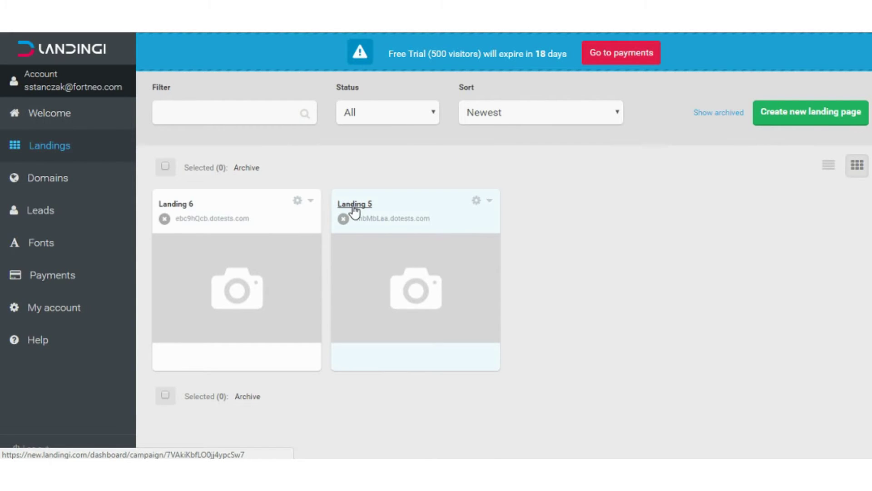
pyautogui.click(354, 207)
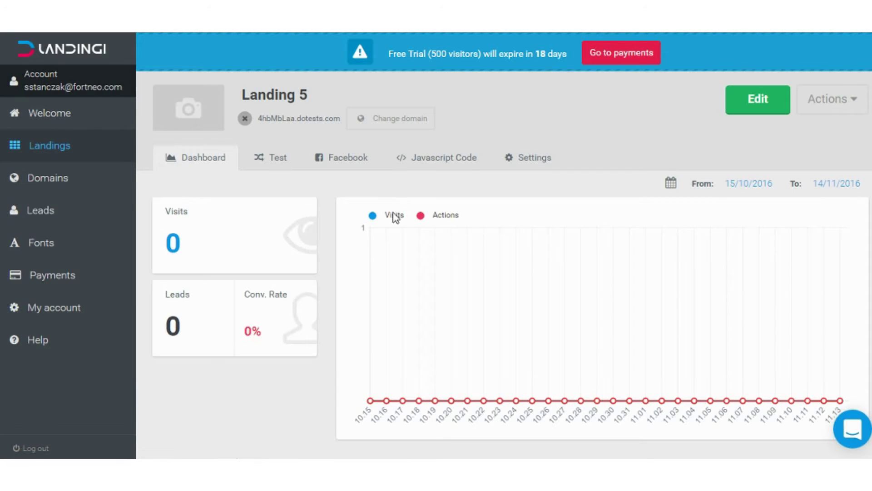
pyautogui.click(835, 96)
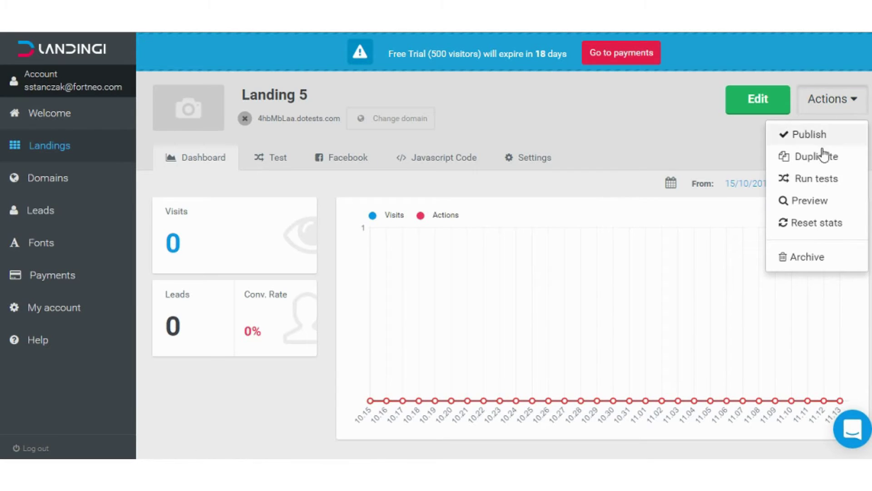
pyautogui.click(819, 200)
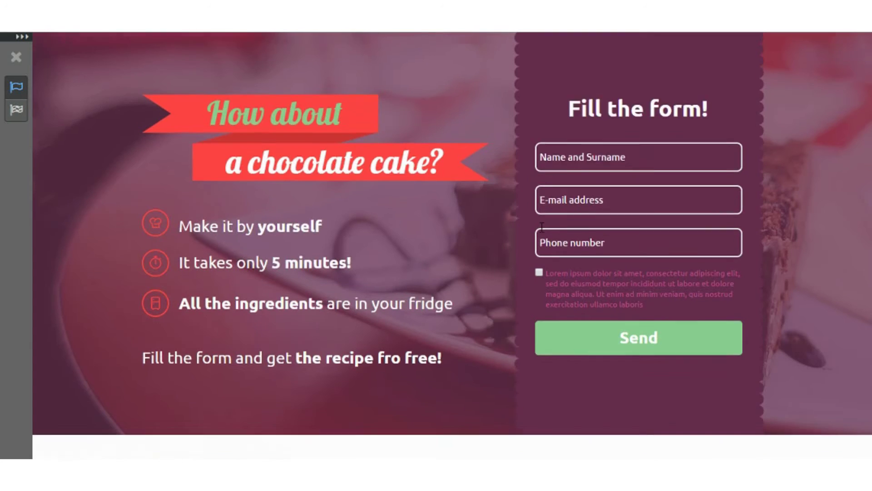
# - Test the outlined button below the cake photos in the preview by opening its callback form and closing it
pyautogui.scroll(-5, 528, 240)
pyautogui.scroll(2, 525, 239)
pyautogui.scroll(-5, 524, 239)
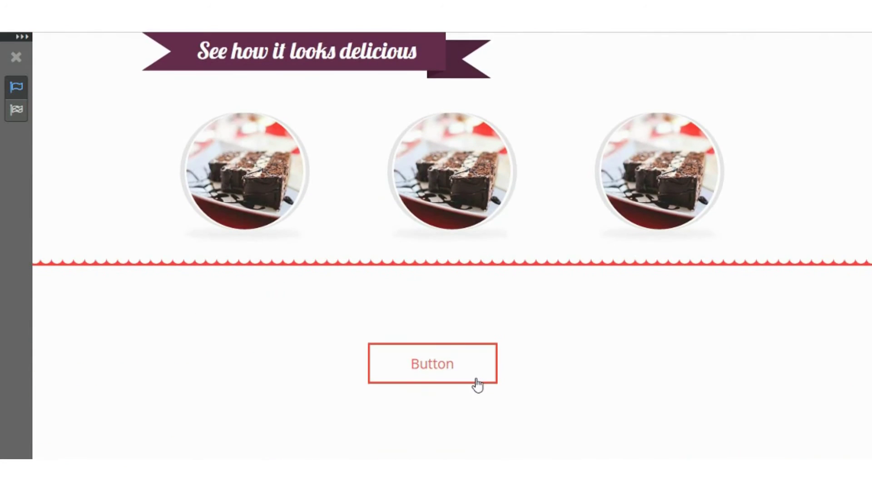
pyautogui.click(476, 381)
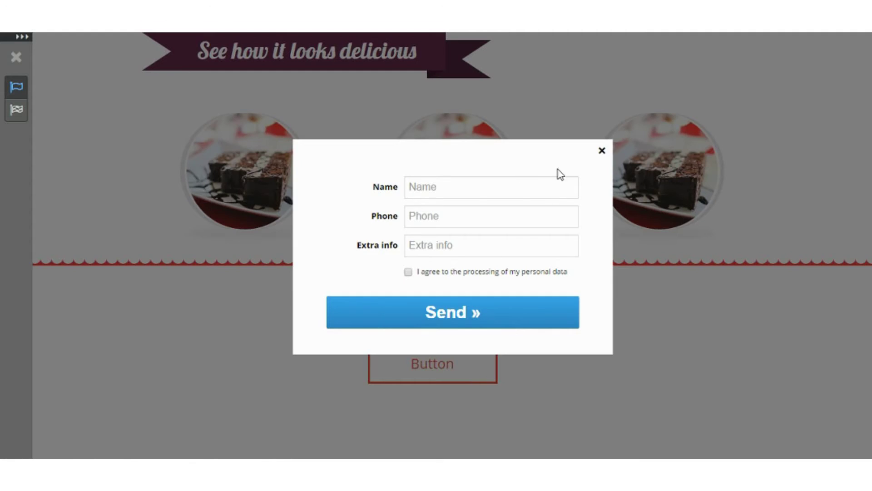
pyautogui.click(602, 152)
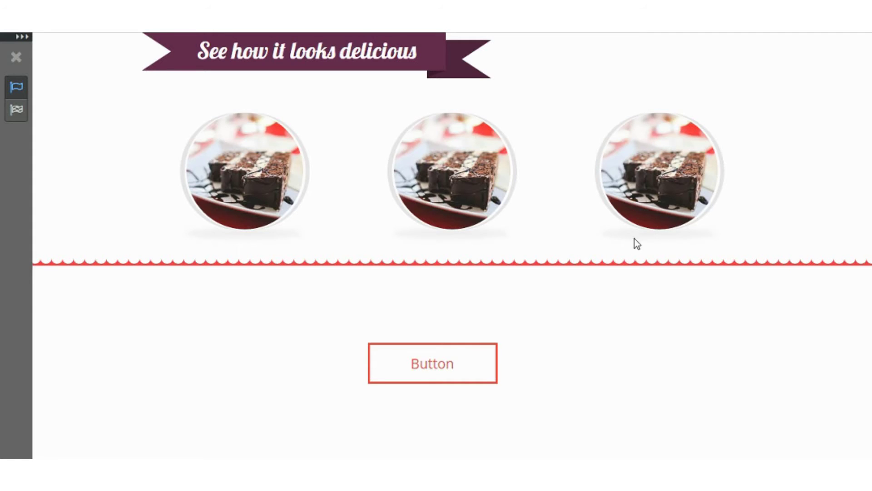
pyautogui.scroll(10, 635, 240)
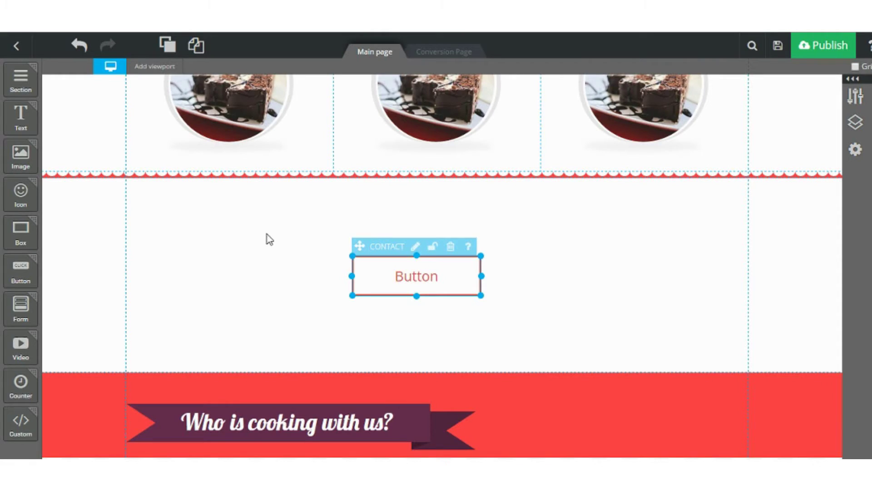
# - Replace the button in the new section with an email form placed near the section's middle
pyautogui.moveTo(20, 309); pyautogui.dragTo(654, 304)
pyautogui.click(432, 279)
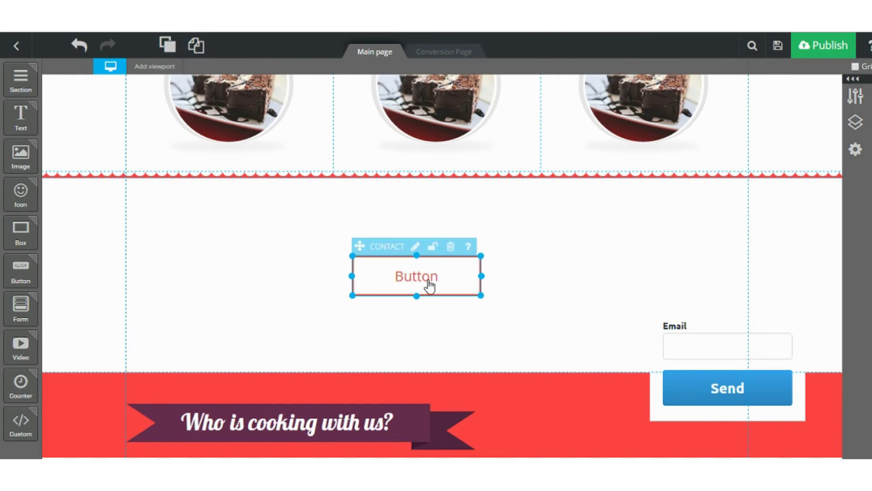
pyautogui.press('Delete')
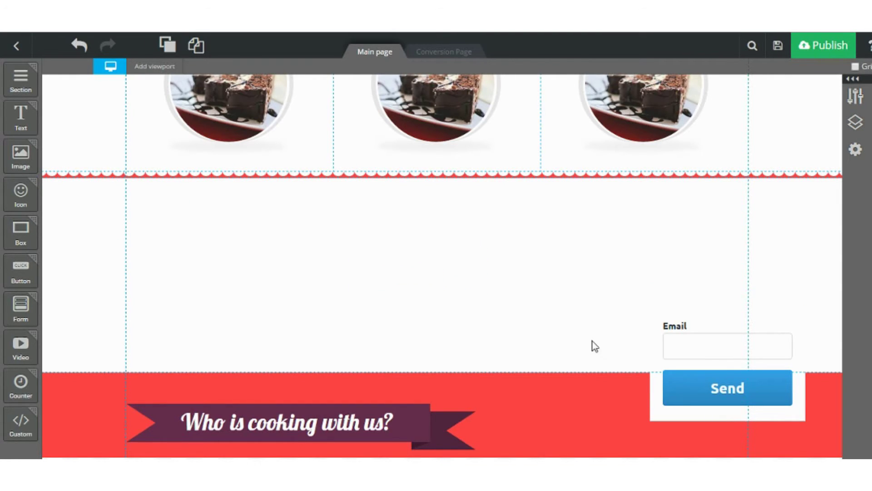
pyautogui.moveTo(656, 359); pyautogui.dragTo(360, 276)
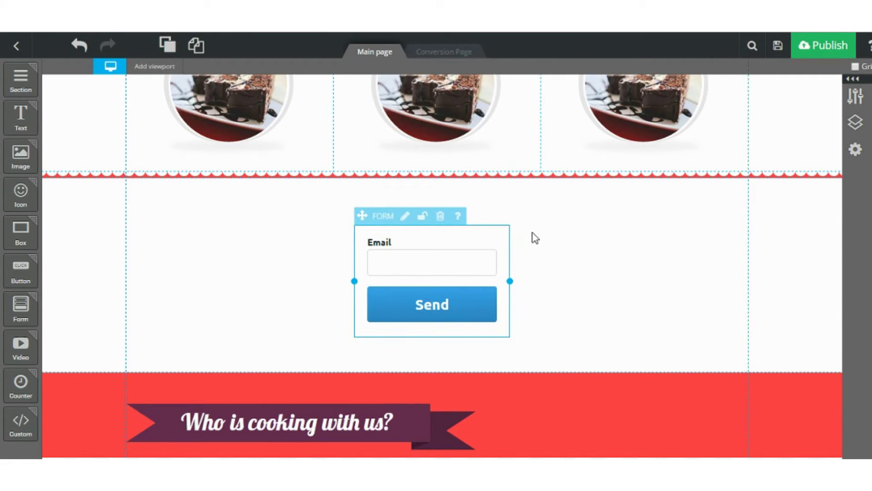
# - Apply the green vertical template with the yellow "Send now" button to the form, and review the vertical and horizontal templates
pyautogui.click(400, 216)
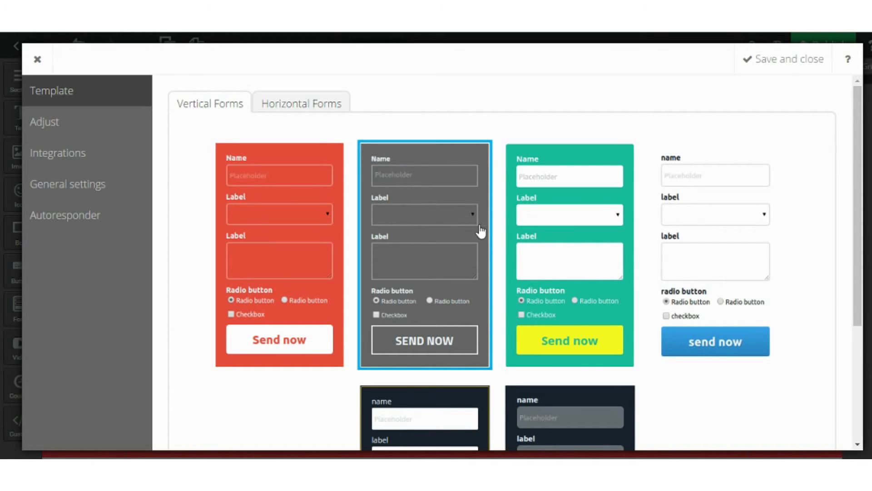
pyautogui.click(542, 225)
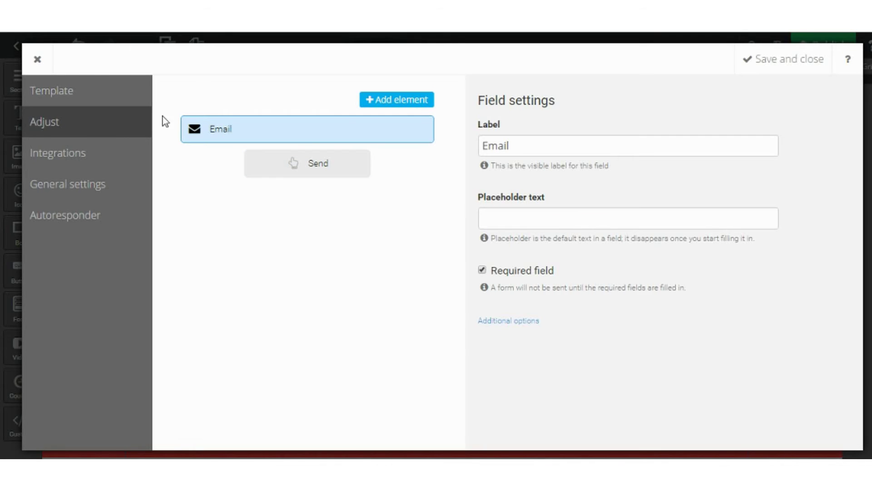
pyautogui.click(109, 104)
pyautogui.scroll(-3, 600, 239)
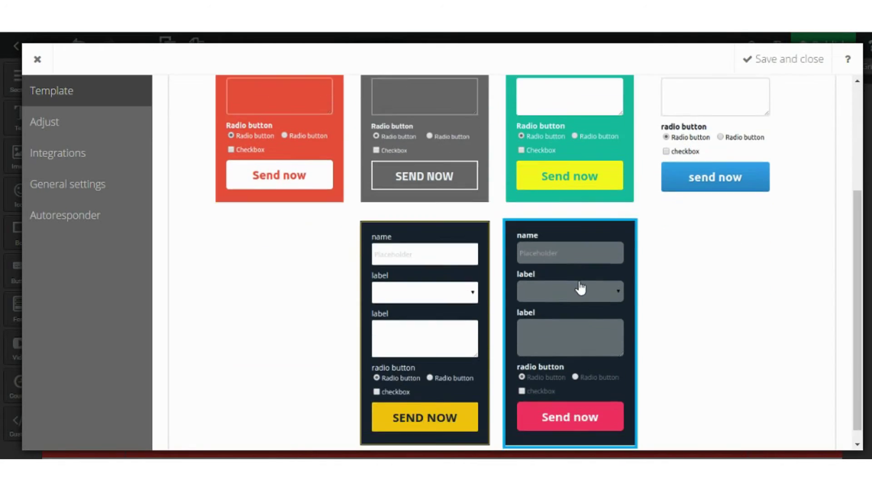
pyautogui.scroll(3, 581, 287)
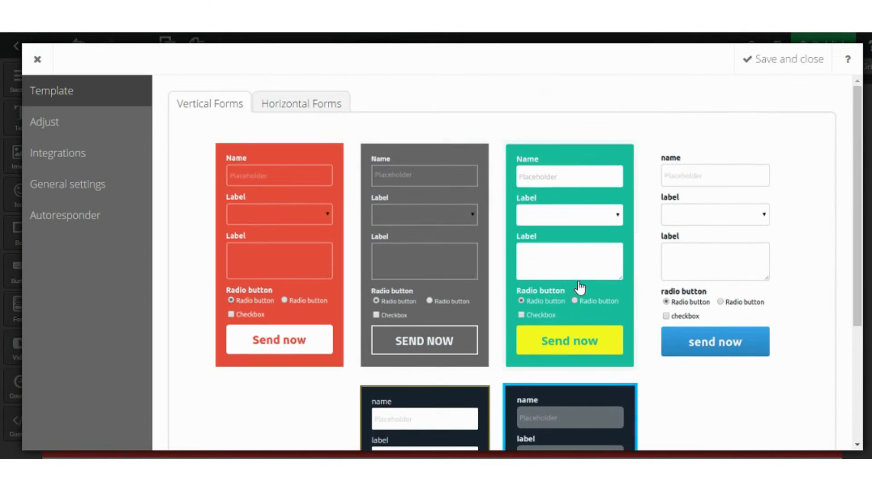
pyautogui.click(318, 104)
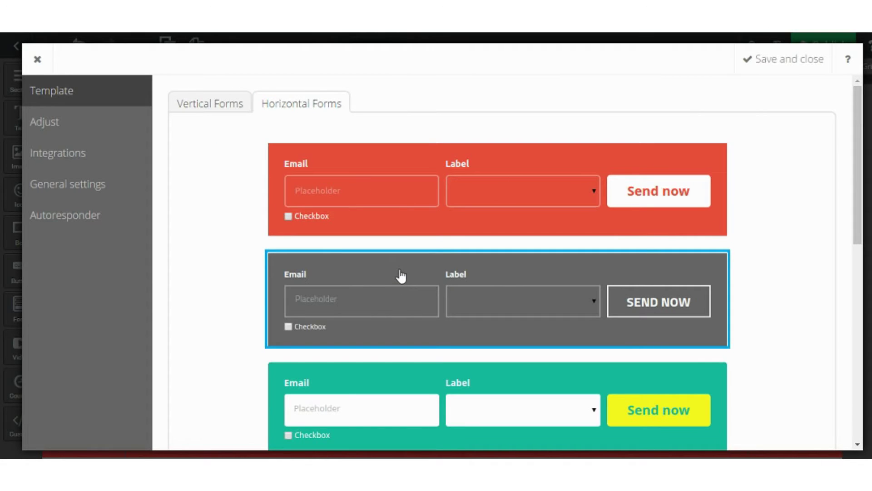
pyautogui.scroll(-5, 401, 275)
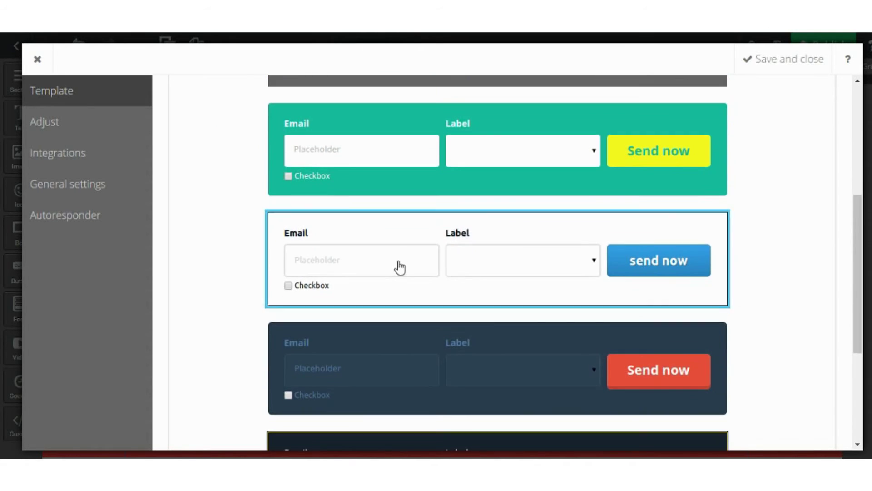
pyautogui.scroll(-4, 400, 266)
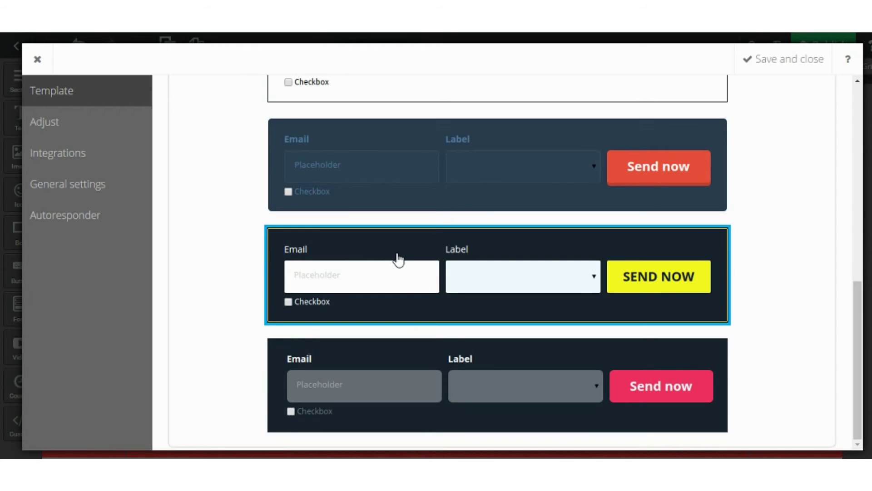
pyautogui.scroll(9, 399, 260)
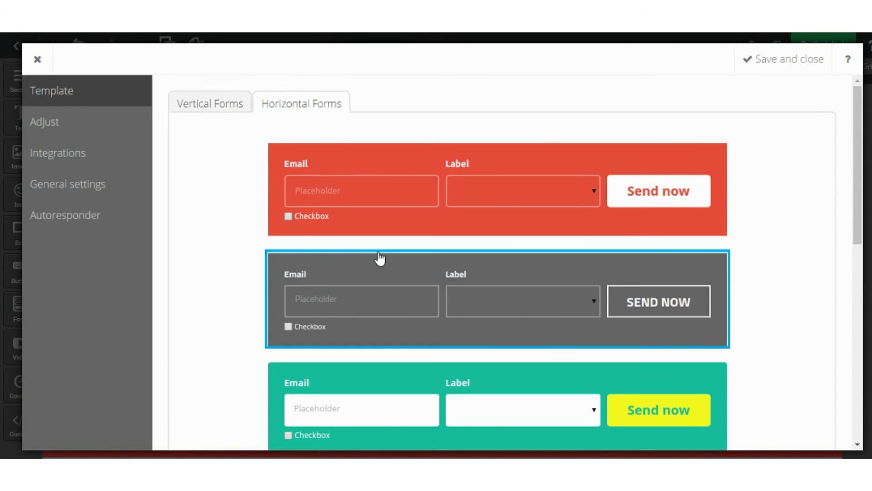
# - Review the custom and predefined fields available for the form, and choose Zapier from its integrations as the sending method
pyautogui.click(78, 129)
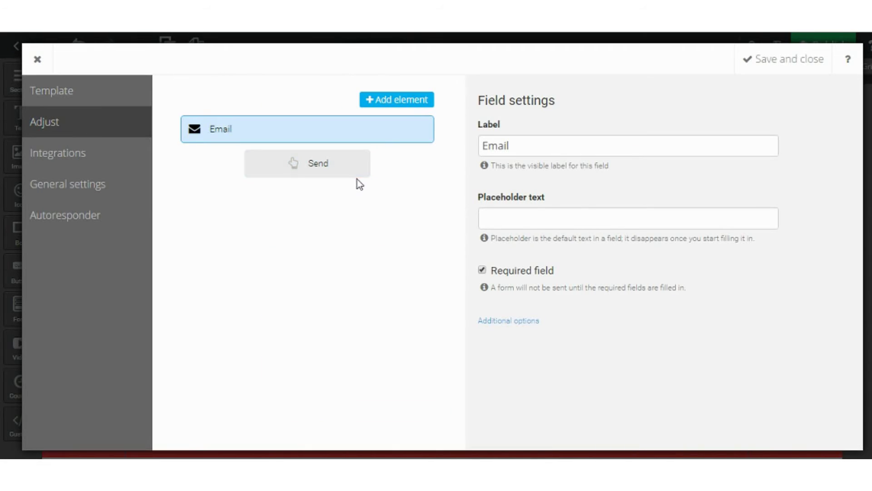
pyautogui.click(411, 101)
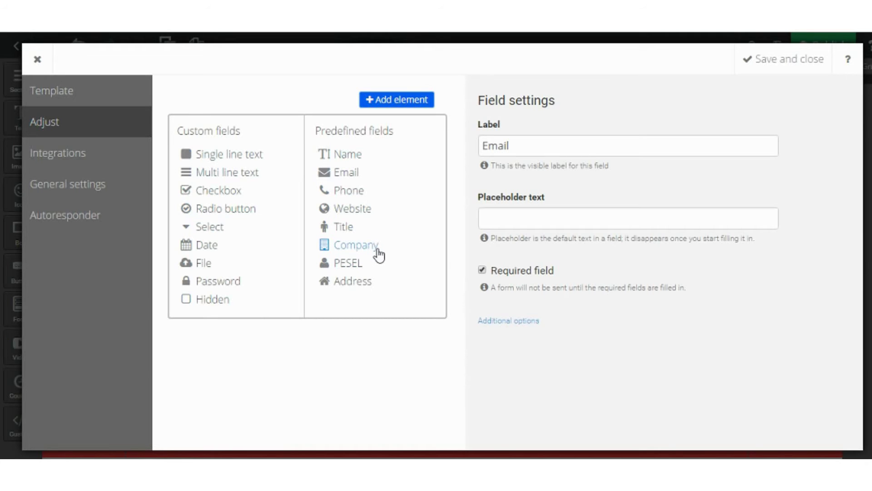
pyautogui.click(140, 163)
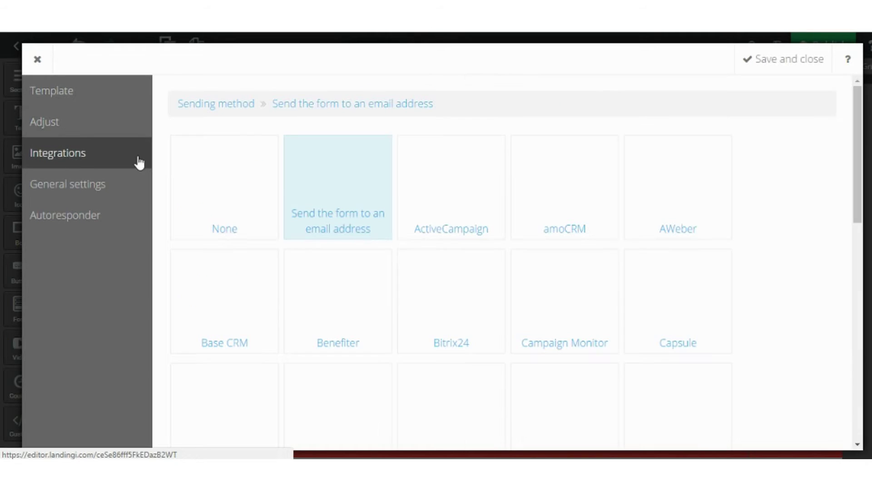
pyautogui.scroll(-2, 421, 245)
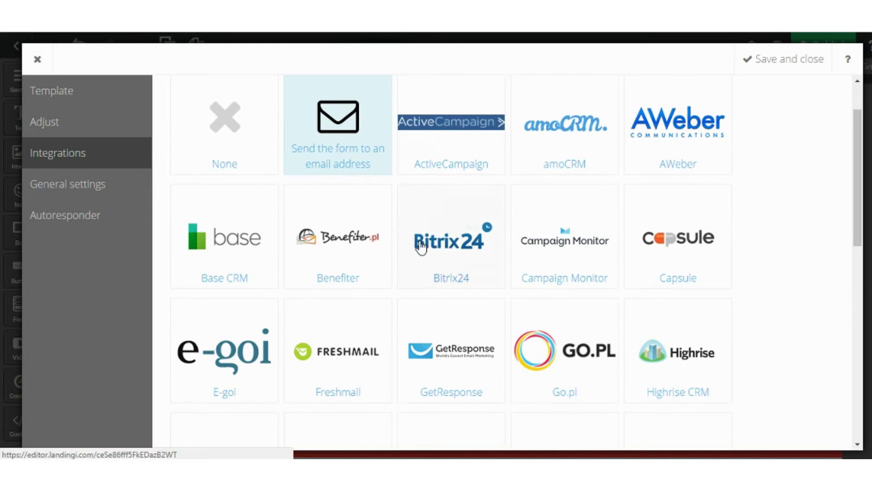
pyautogui.scroll(-5, 421, 246)
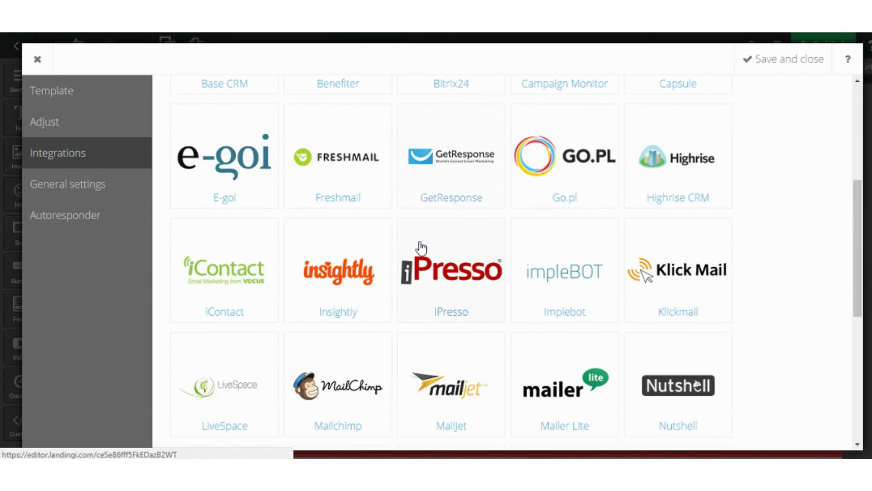
pyautogui.scroll(-6, 421, 248)
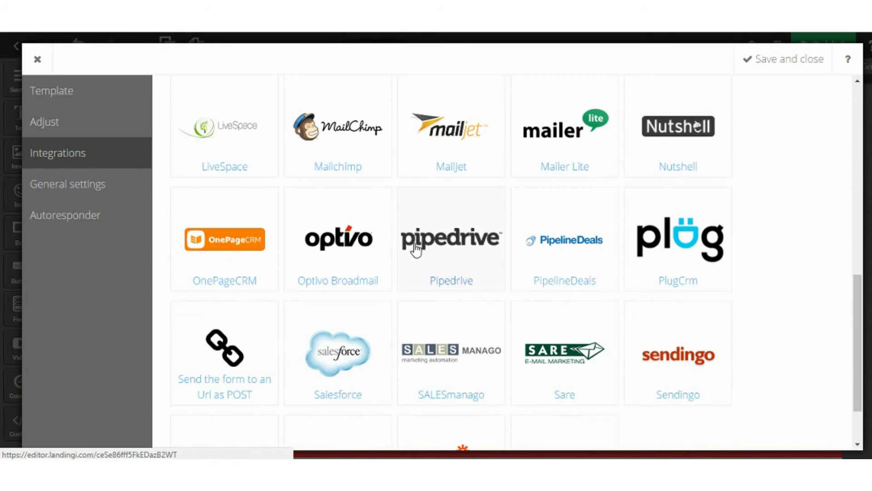
pyautogui.scroll(-2, 418, 248)
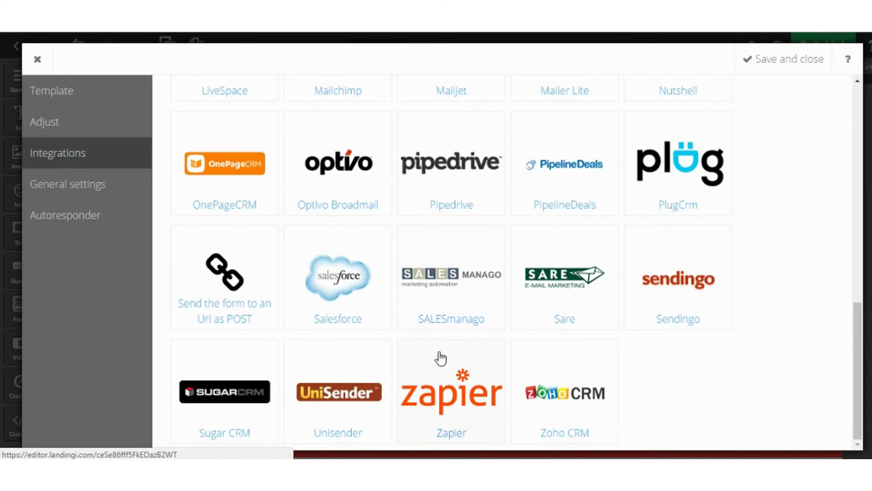
pyautogui.click(489, 393)
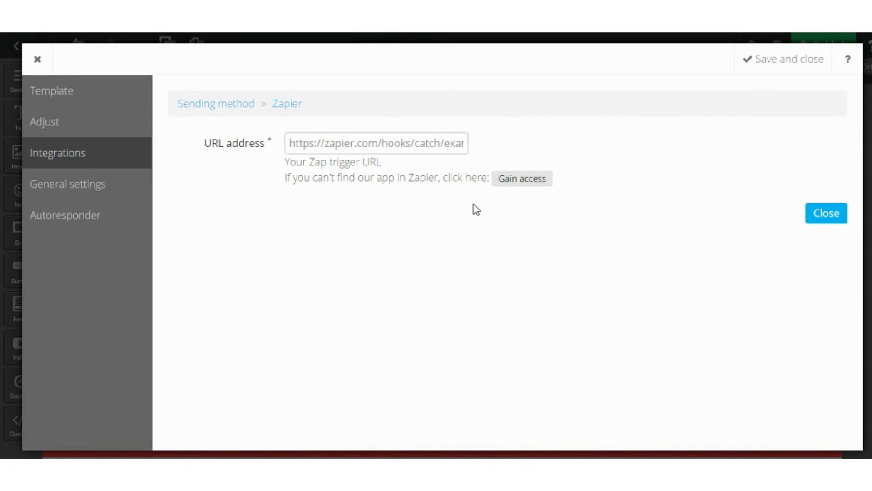
# - Examine the form's Google conversion code setting and the autoresponder's sender and message fields
pyautogui.click(66, 185)
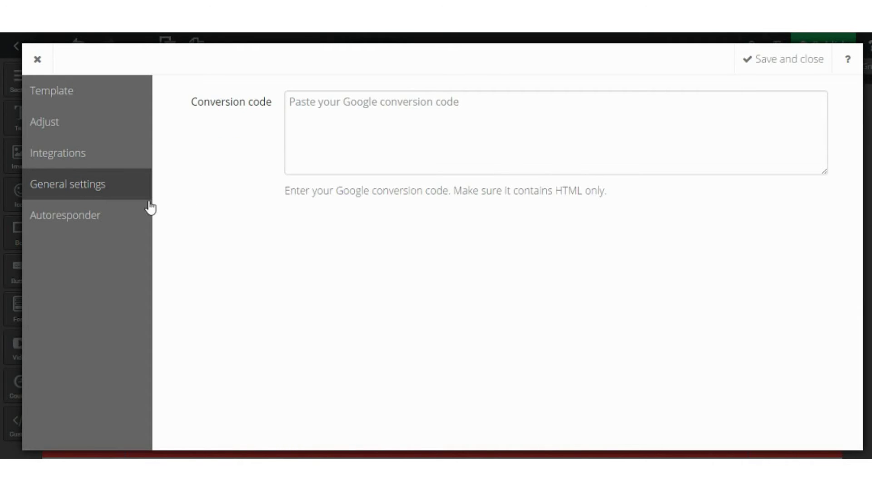
pyautogui.click(109, 216)
pyautogui.scroll(-1, 260, 205)
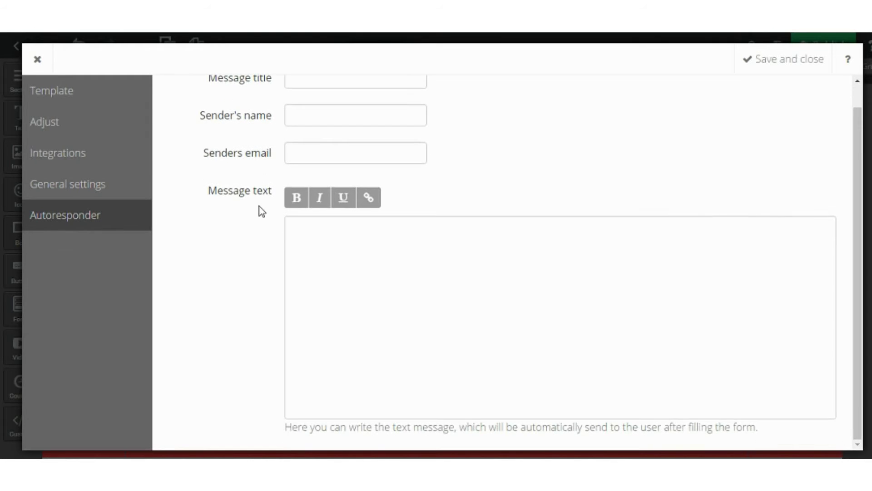
# - Apply the dark navy horizontal template with the red "Send" button to the form, save it, and center the form in its section
pyautogui.scroll(1, 260, 243)
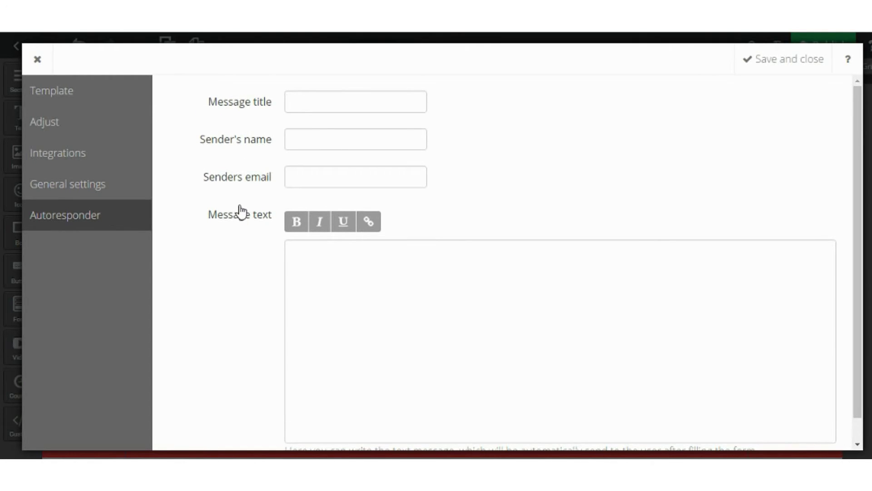
pyautogui.click(121, 96)
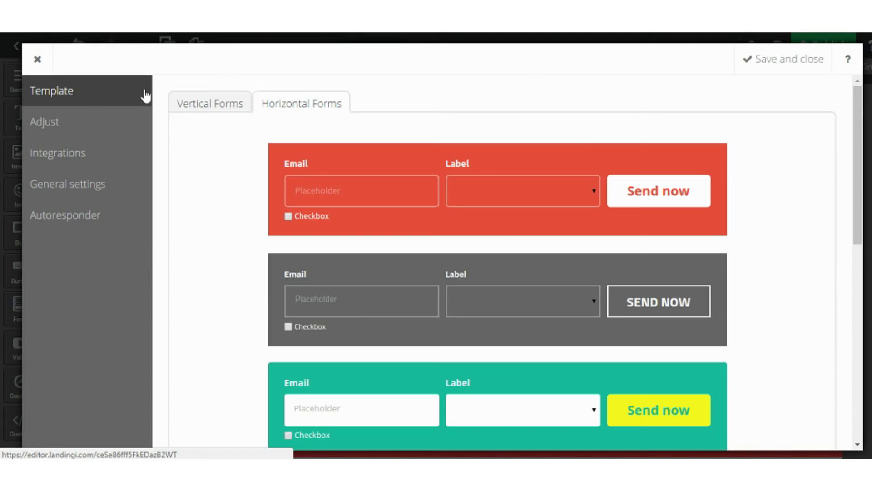
pyautogui.scroll(-5, 525, 232)
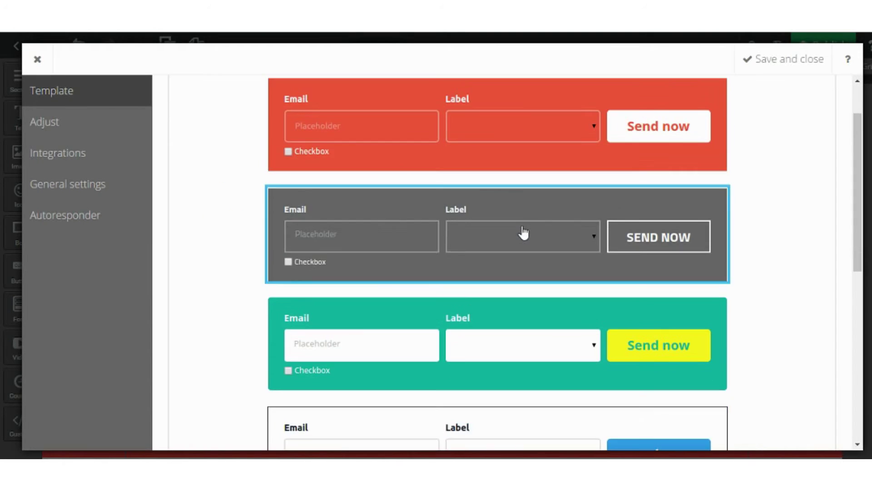
pyautogui.scroll(-2, 521, 234)
pyautogui.click(522, 279)
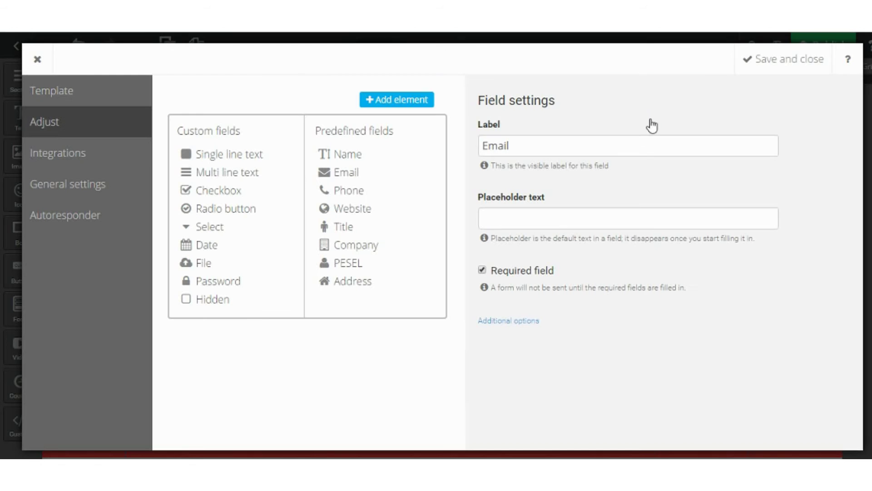
pyautogui.click(763, 71)
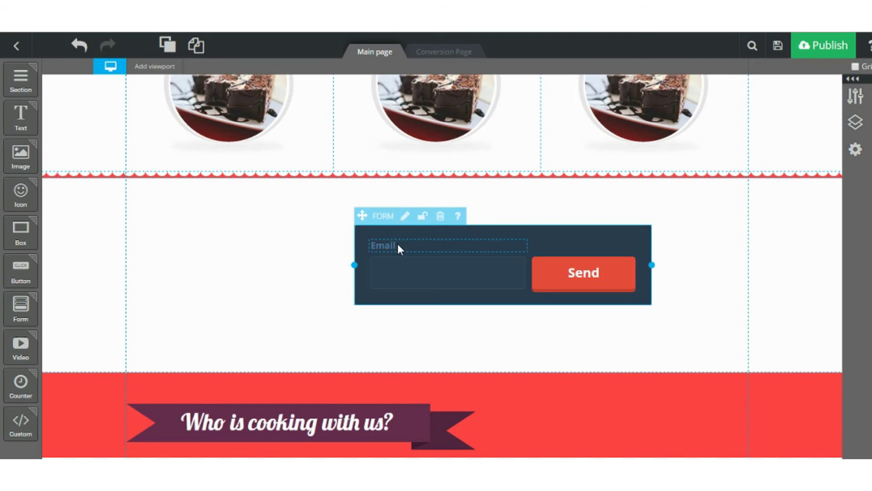
pyautogui.moveTo(586, 247); pyautogui.dragTo(489, 251)
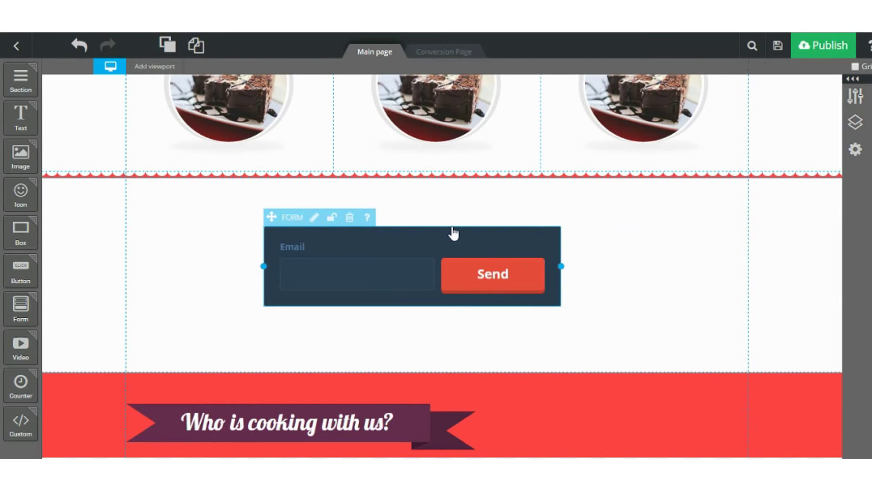
# - Delete the third cake image in the row under "See how it looks delicious"
pyautogui.rightClick(615, 227)
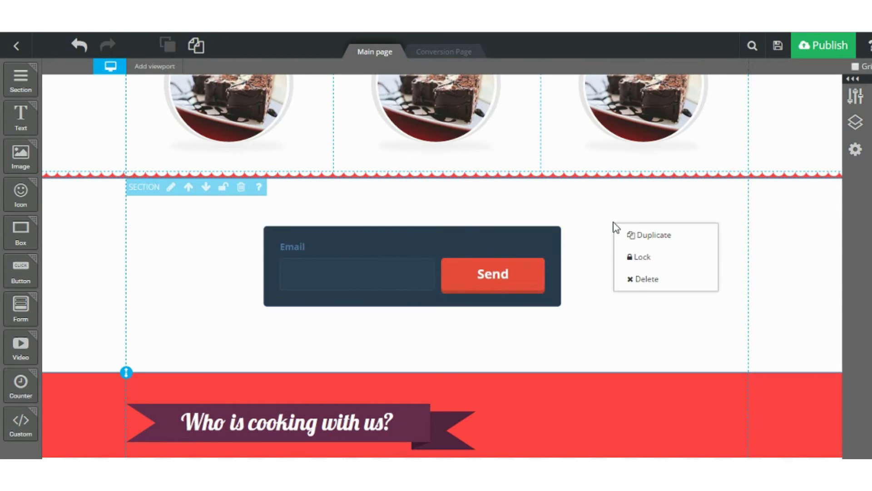
pyautogui.click(598, 241)
pyautogui.scroll(2, 596, 237)
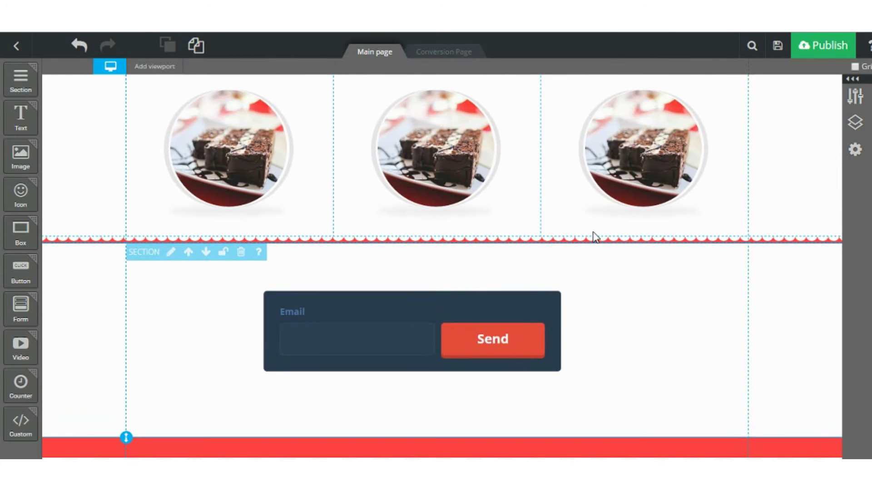
pyautogui.rightClick(610, 136)
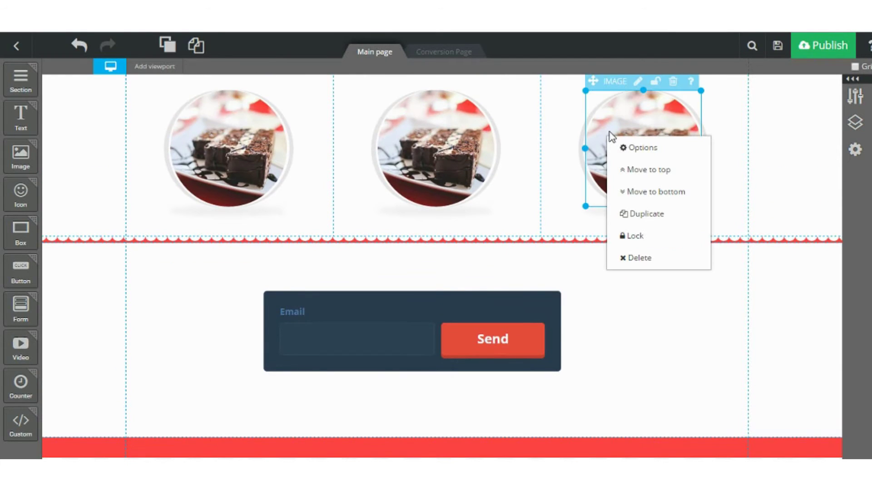
pyautogui.click(636, 260)
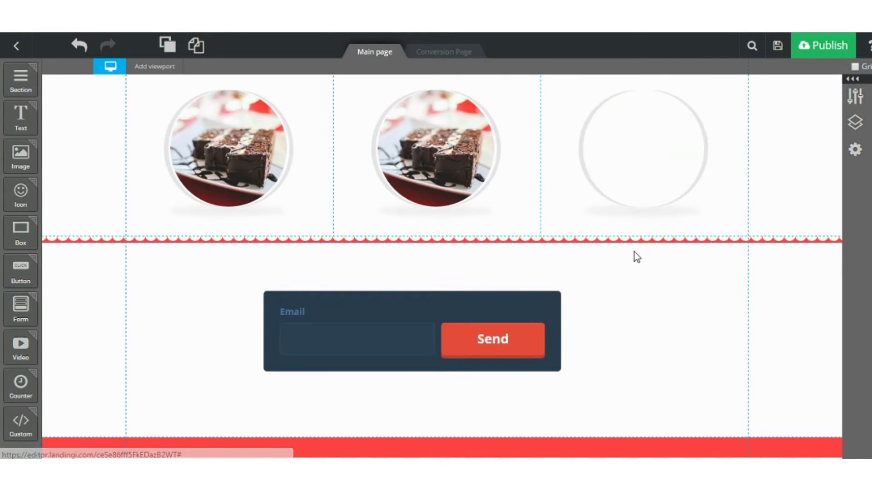
pyautogui.scroll(3, 635, 252)
pyautogui.scroll(3, 609, 237)
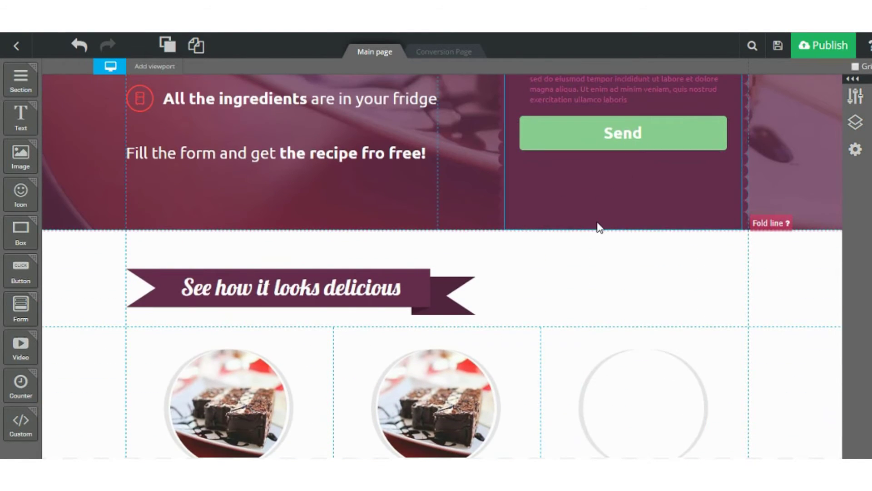
pyautogui.rightClick(599, 226)
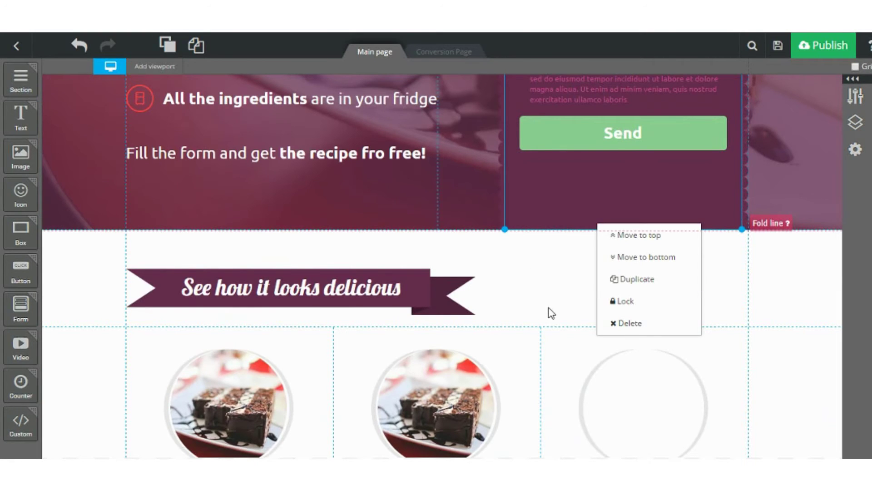
pyautogui.click(555, 291)
pyautogui.scroll(-2, 557, 288)
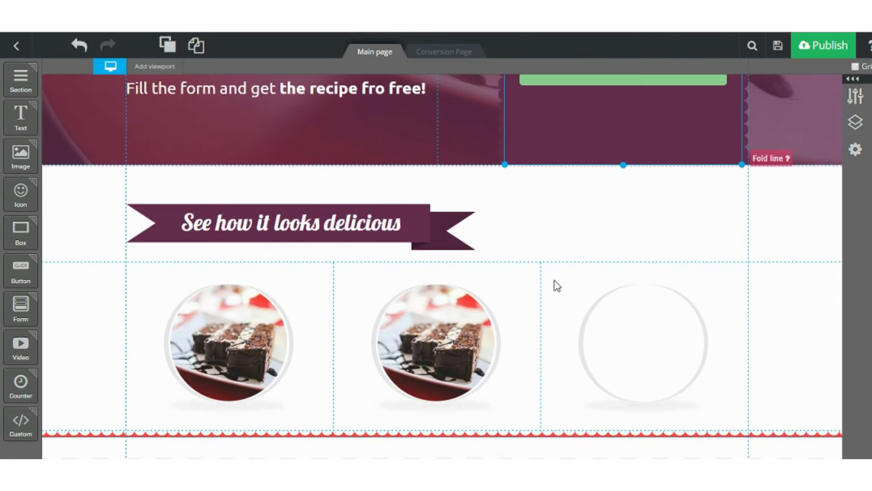
# - Delete the first testimonial section under the "Who is cooking with us?" heading
pyautogui.scroll(-10, 557, 285)
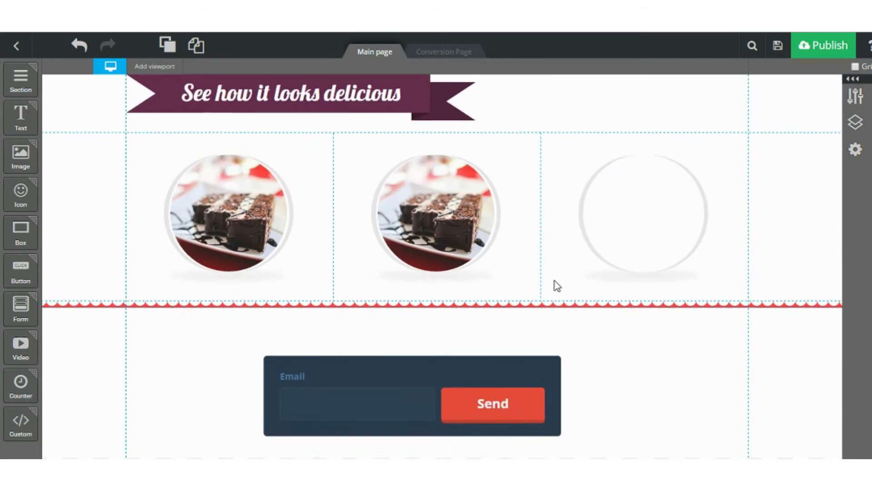
pyautogui.scroll(-3, 556, 286)
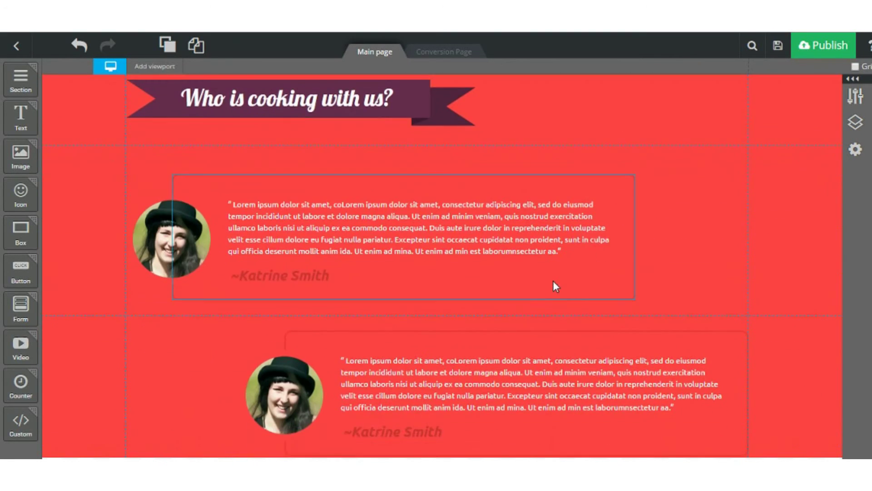
pyautogui.click(684, 246)
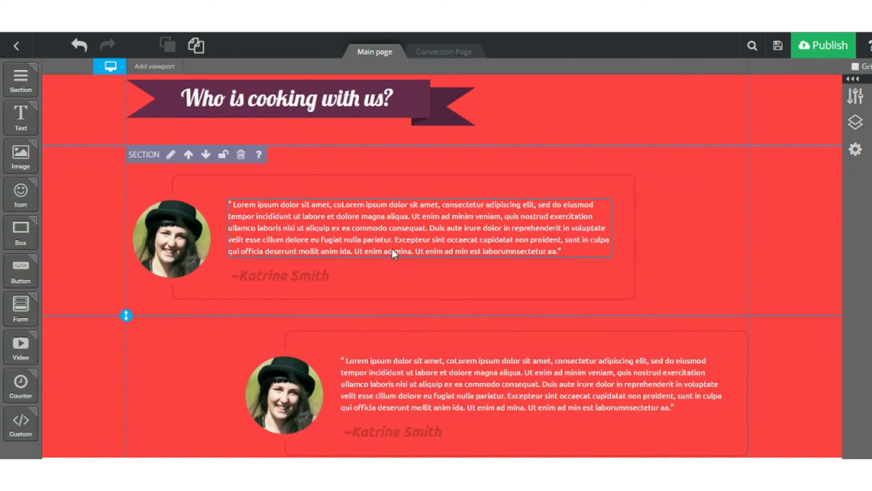
pyautogui.click(243, 156)
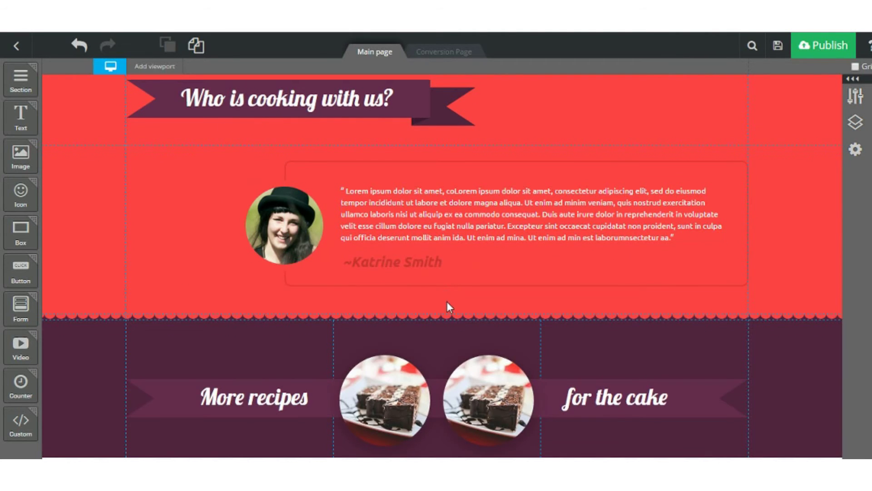
# - Add an icon beside the "Who is cooking with us?" heading, browse the icon library, and keep the smiley
pyautogui.scroll(2, 446, 273)
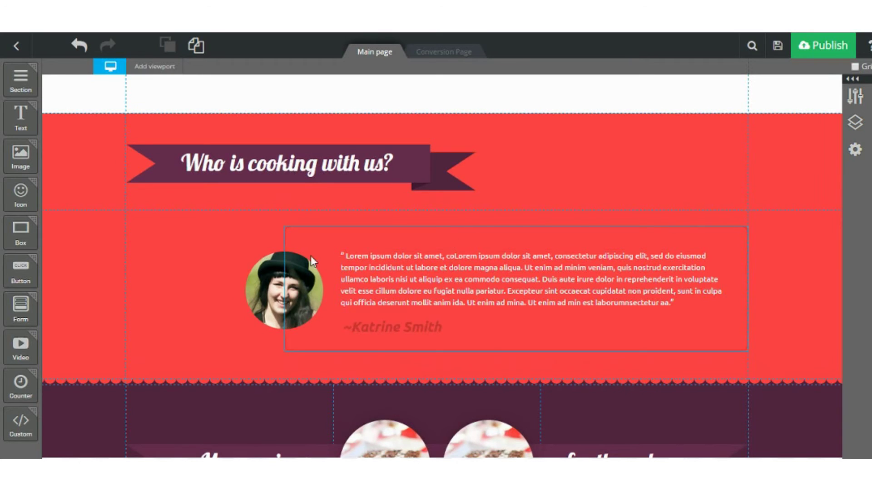
pyautogui.moveTo(20, 195); pyautogui.dragTo(538, 175)
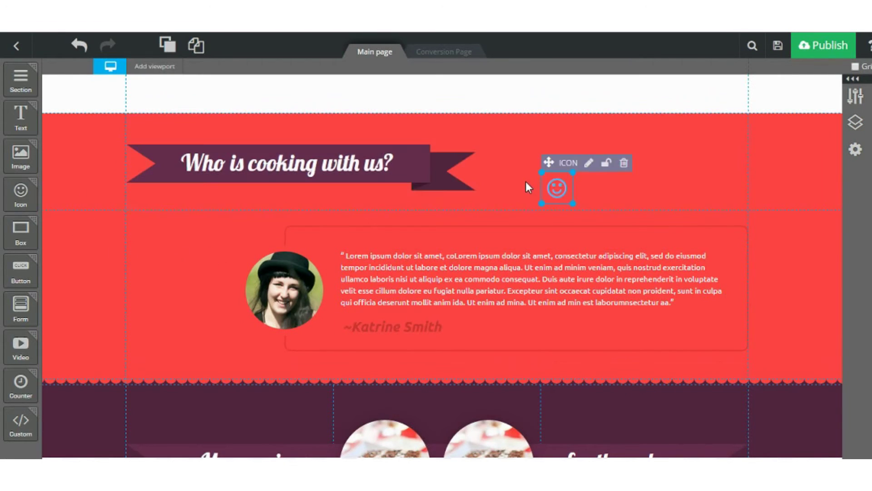
pyautogui.click(589, 163)
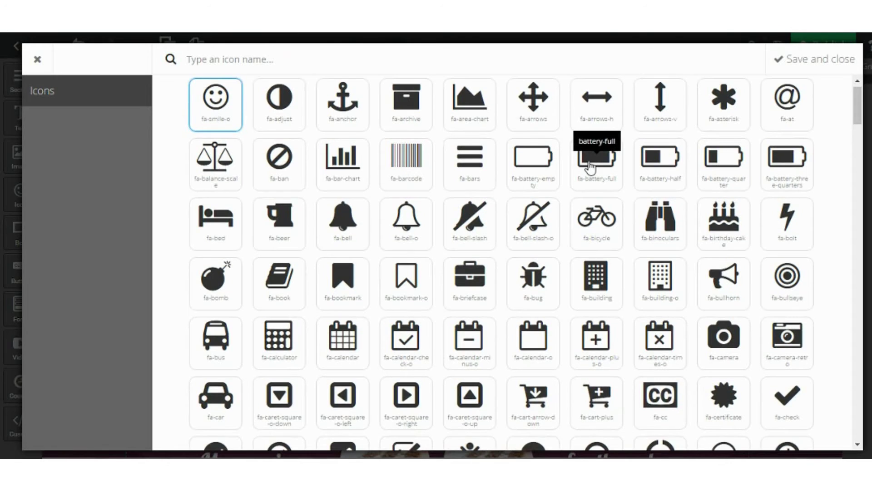
pyautogui.scroll(-2, 470, 209)
pyautogui.scroll(-10, 470, 209)
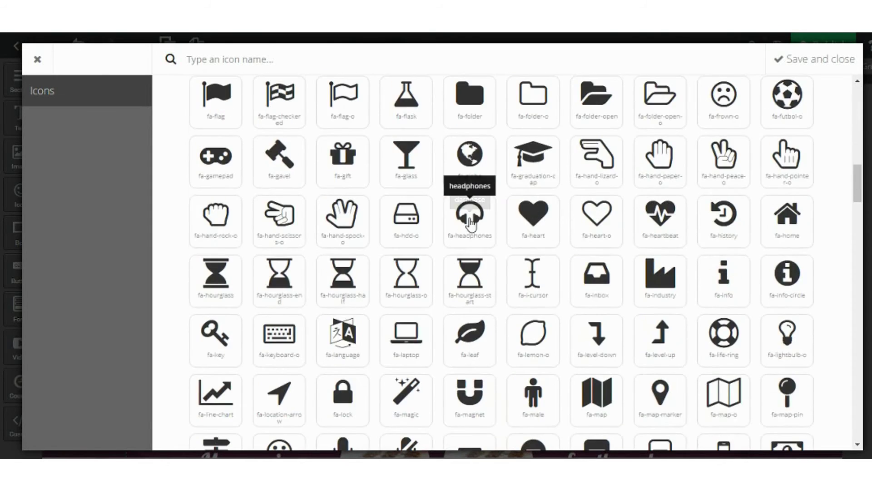
pyautogui.scroll(10, 470, 224)
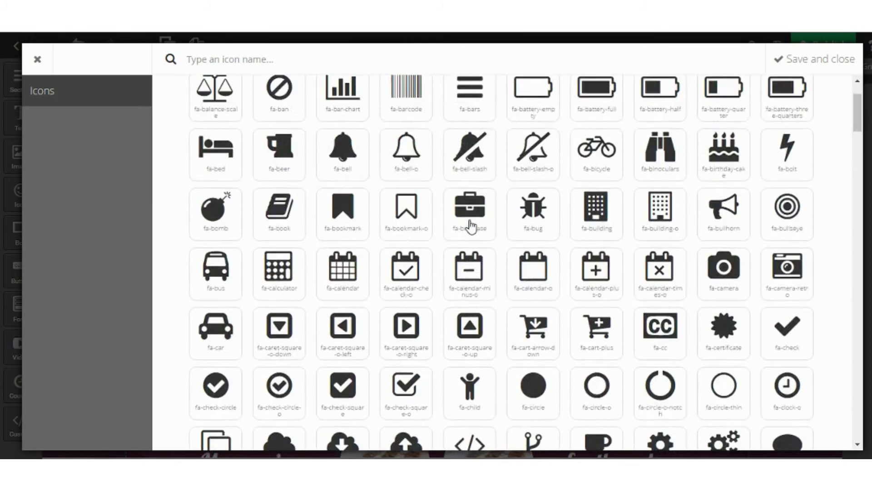
pyautogui.scroll(-5, 471, 225)
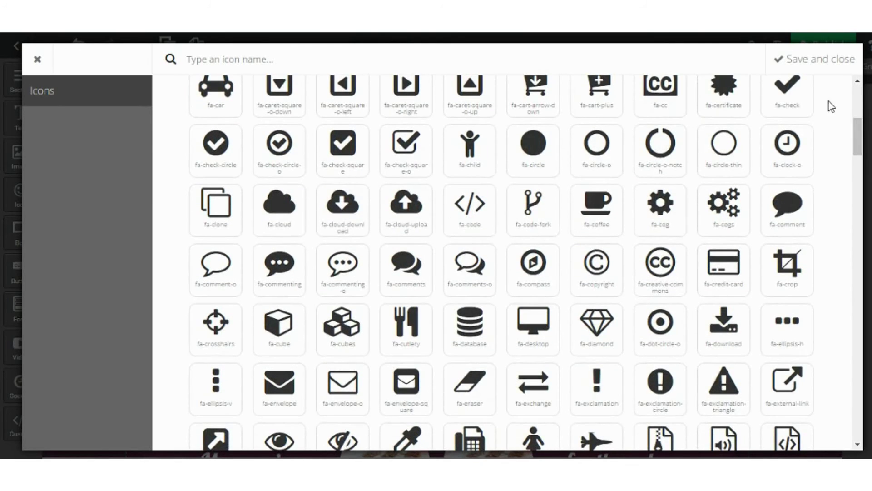
pyautogui.click(821, 75)
# - Replace the fridge image beside "All the ingredients are in your fridge" with the smiley icon
pyautogui.scroll(2, 570, 170)
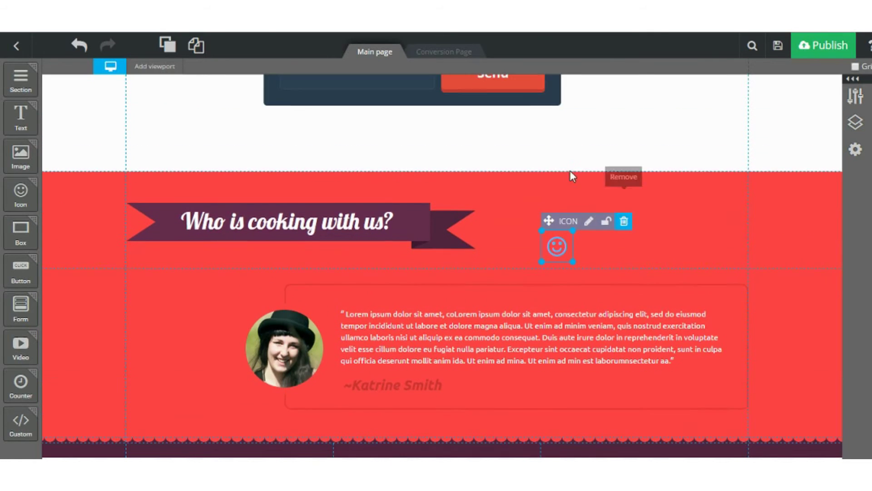
pyautogui.scroll(6, 573, 209)
pyautogui.scroll(-6, 571, 208)
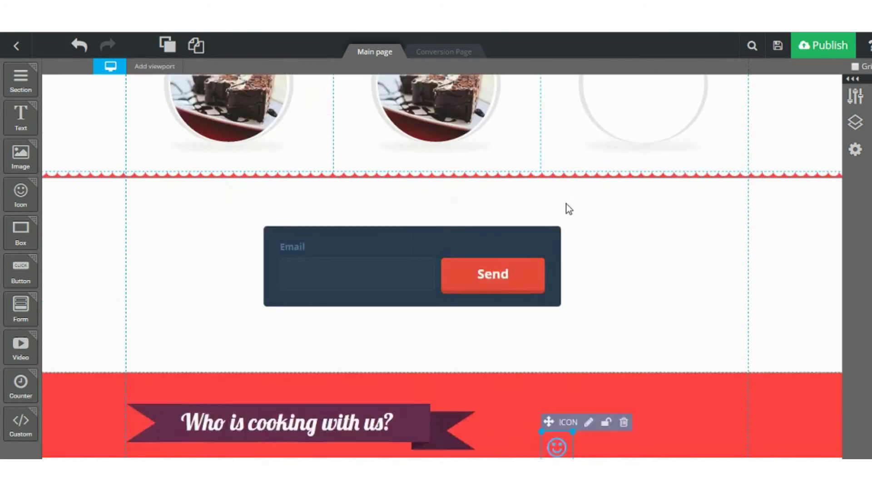
pyautogui.moveTo(556, 256); pyautogui.dragTo(209, 182)
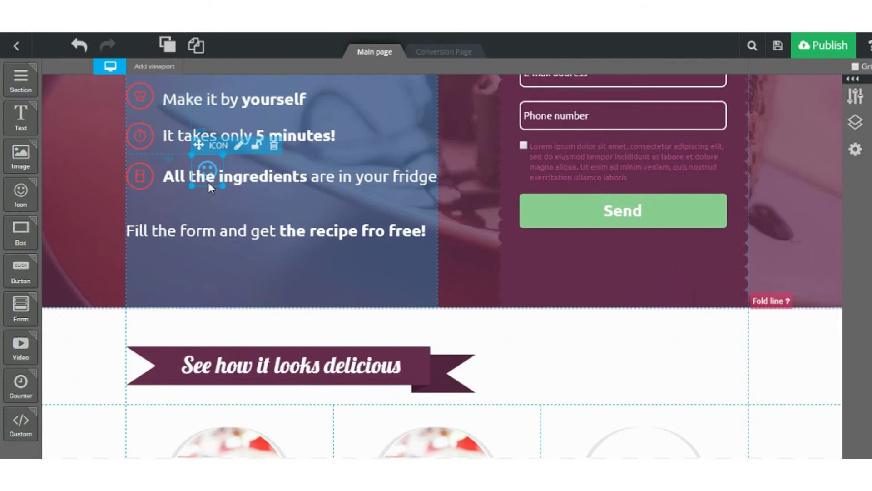
pyautogui.click(154, 182)
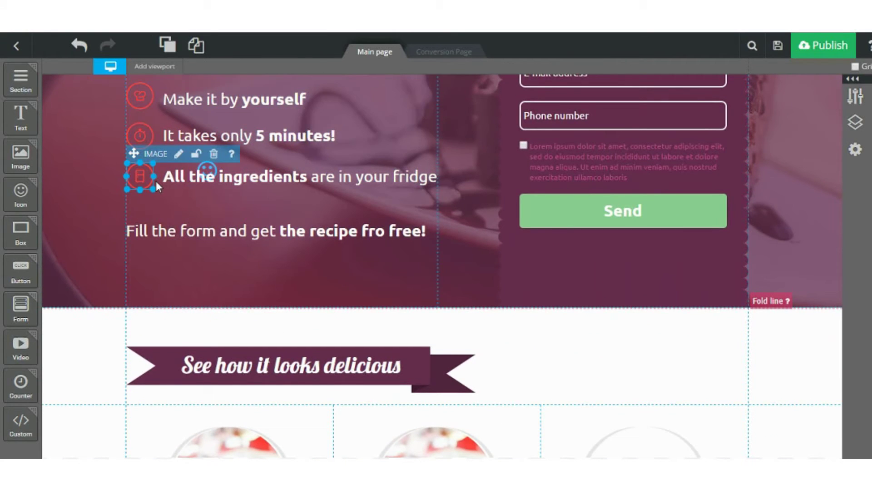
pyautogui.press('Delete')
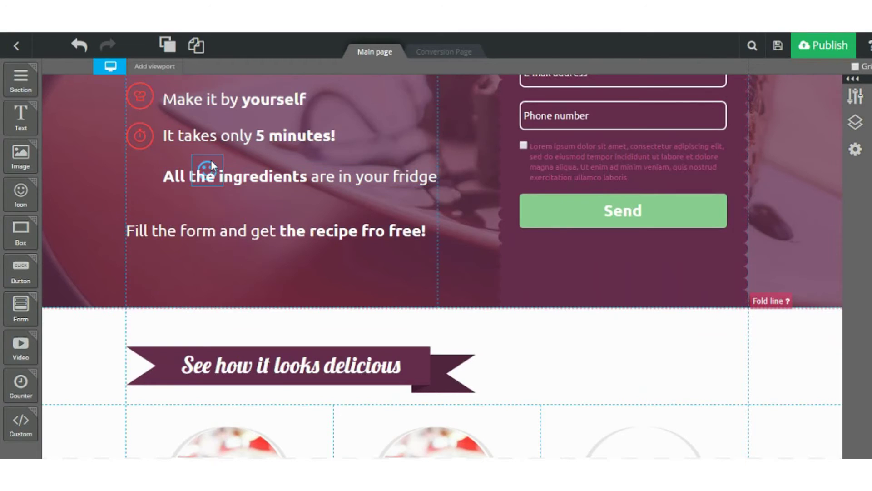
pyautogui.moveTo(211, 160); pyautogui.dragTo(154, 154)
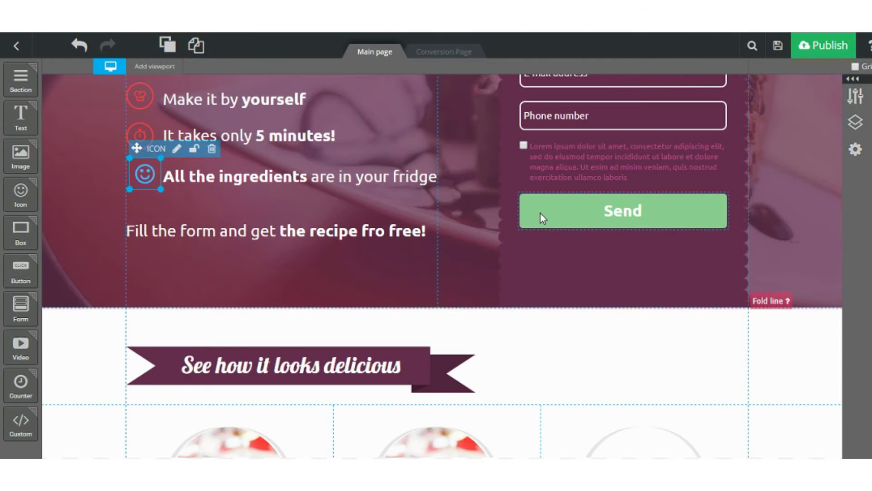
# - Review the edited page, select the "Who is cooking with us?" section, and show the page's layer structure
pyautogui.scroll(-3, 541, 215)
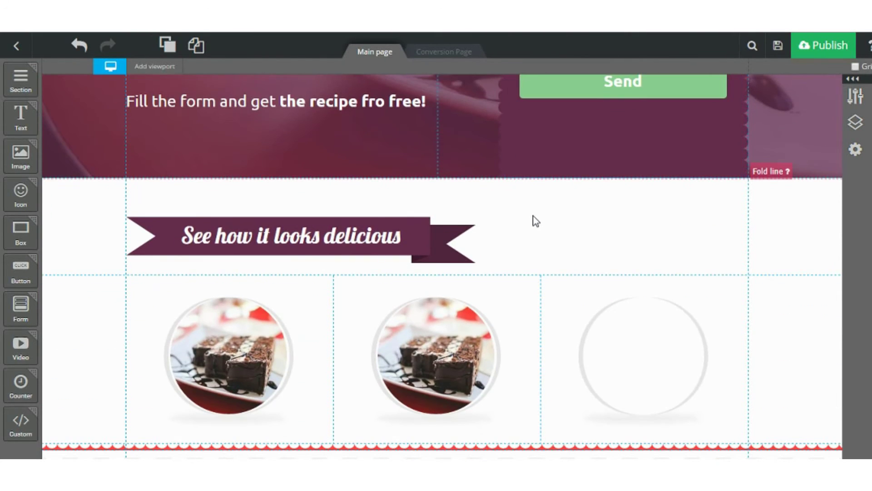
pyautogui.scroll(-4, 537, 222)
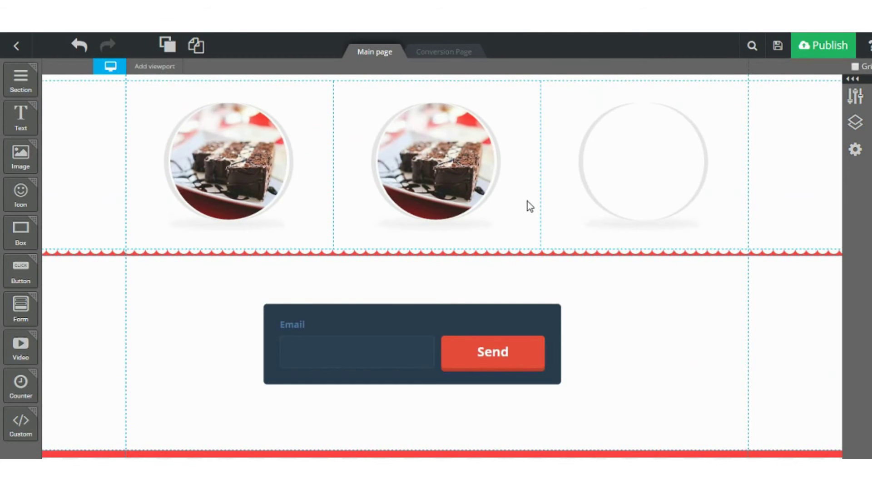
pyautogui.scroll(-11, 527, 201)
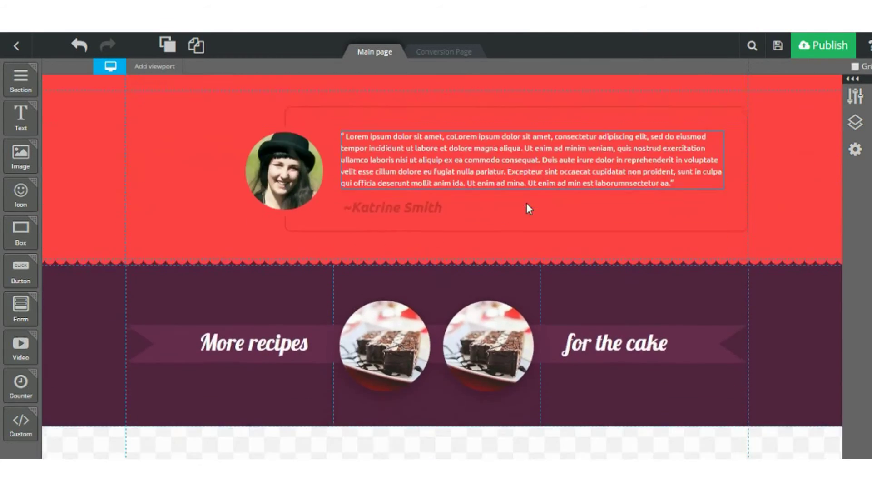
pyautogui.scroll(4, 624, 208)
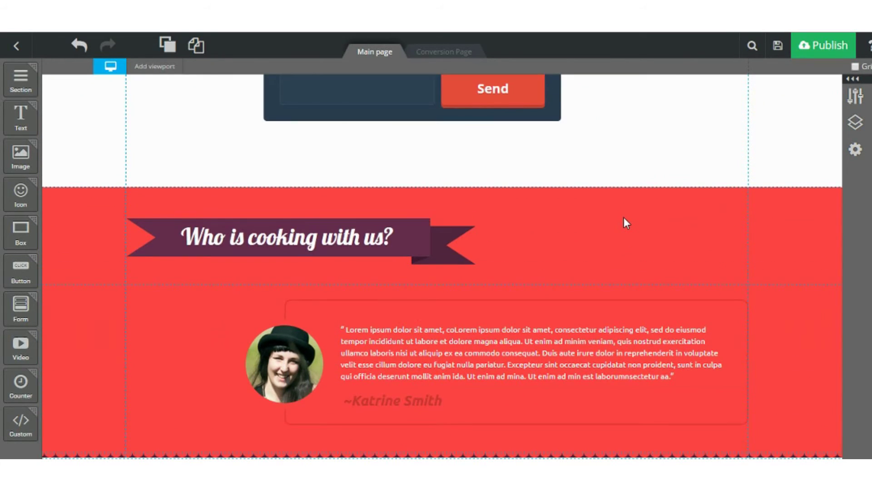
pyautogui.click(626, 215)
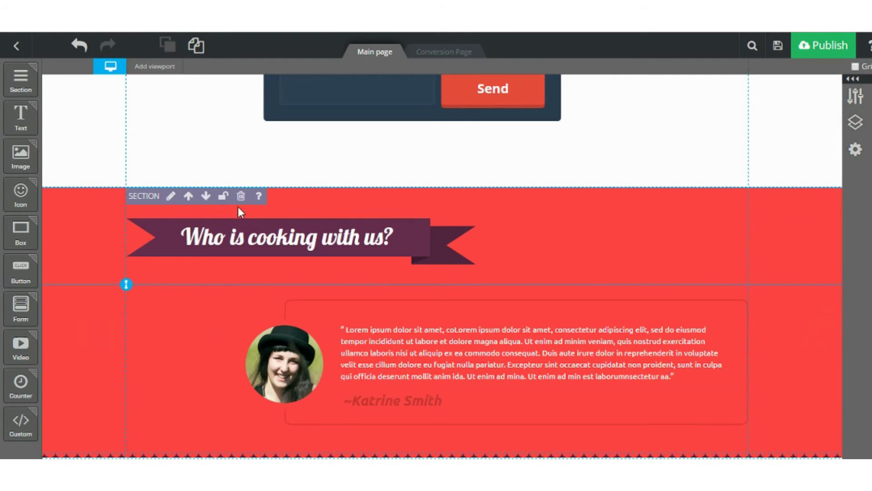
pyautogui.click(852, 78)
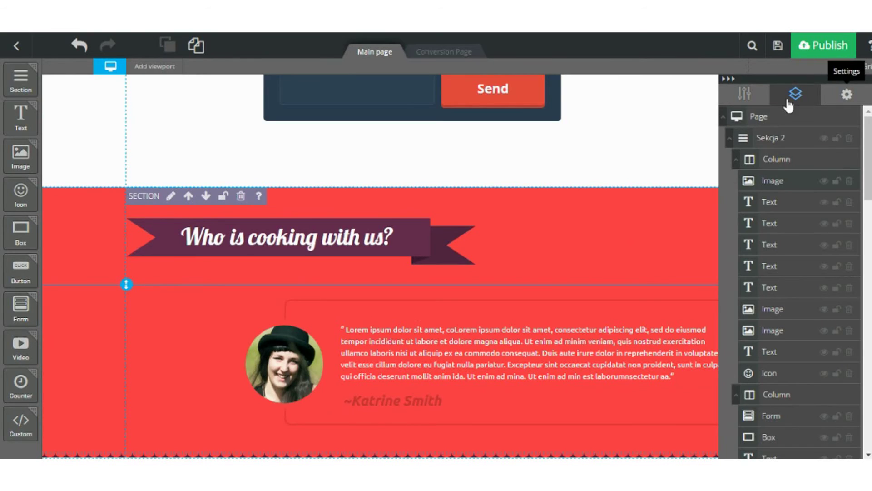
# - Set the gallery's tree photo as the background of the "Who is cooking with us?" section and check its repeat options
pyautogui.click(754, 103)
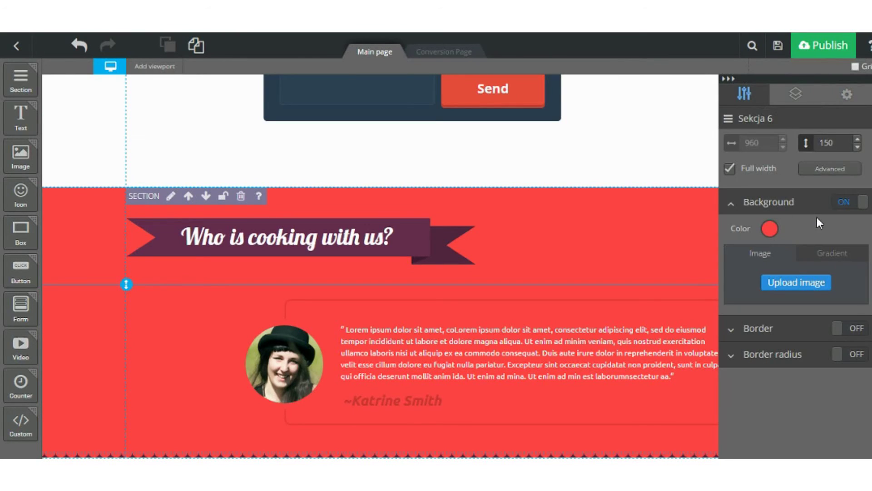
pyautogui.click(792, 281)
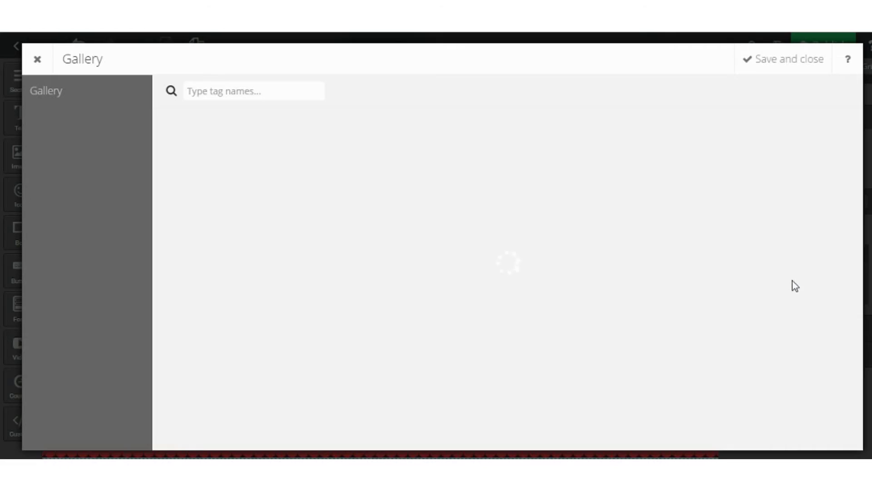
pyautogui.click(234, 165)
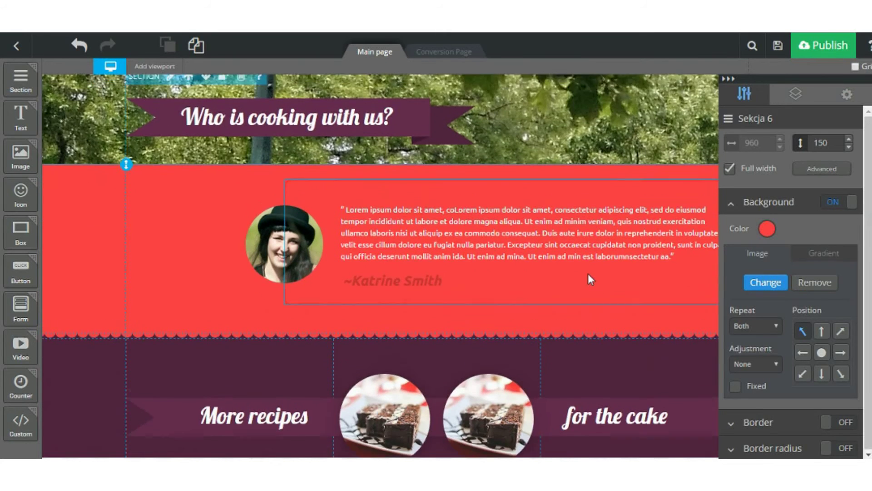
pyautogui.scroll(3, 589, 264)
pyautogui.scroll(2, 589, 252)
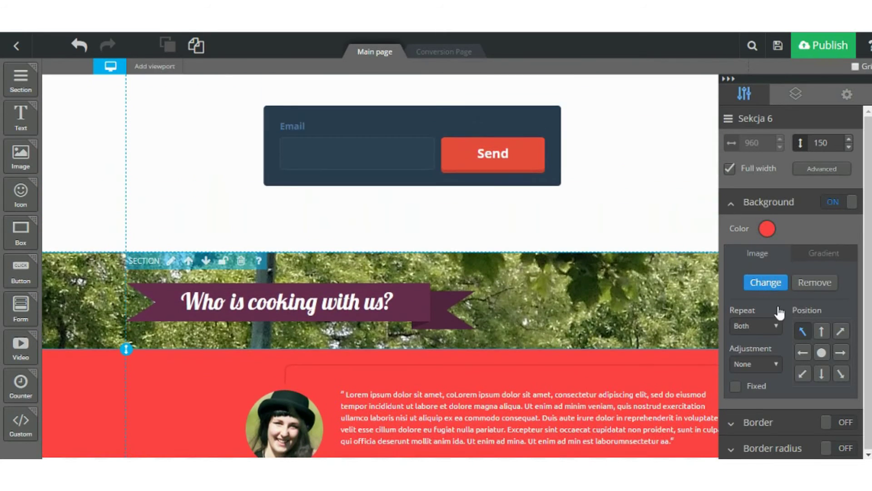
pyautogui.click(777, 366)
pyautogui.click(775, 327)
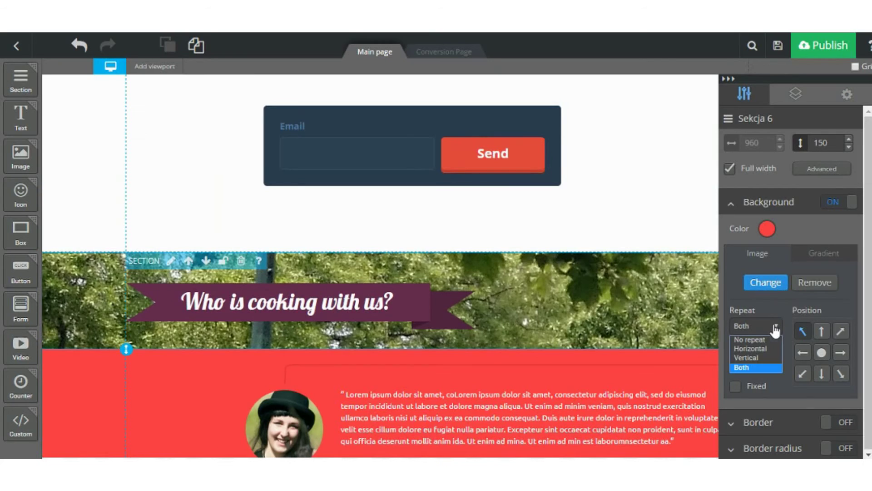
pyautogui.click(776, 329)
# - Replace the section's background image with a light-to-black gradient
pyautogui.click(812, 254)
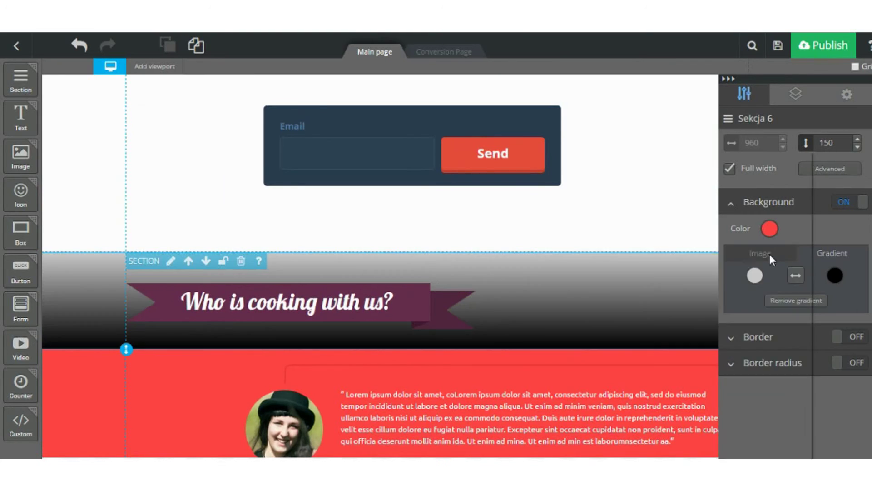
pyautogui.rightClick(811, 234)
pyautogui.click(825, 234)
pyautogui.scroll(-3, 697, 269)
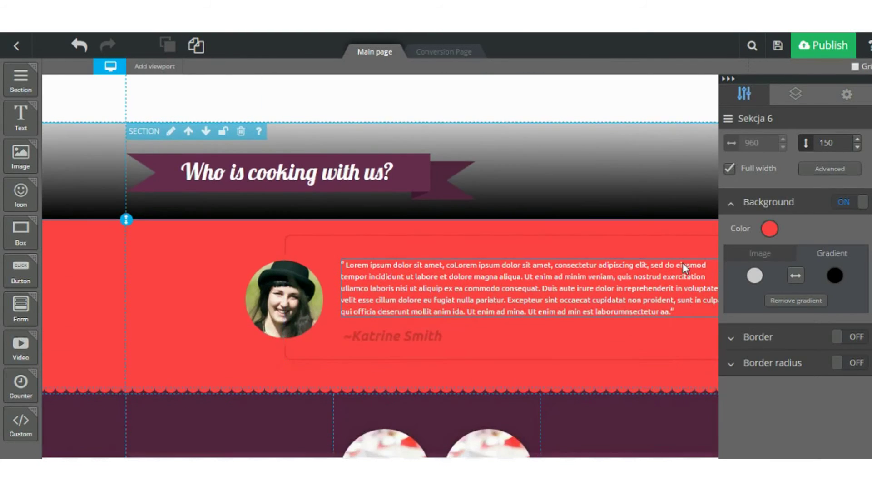
# - Turn off the background of the "Who is cooking with us?" section and check how it fits the surrounding page
pyautogui.click(859, 201)
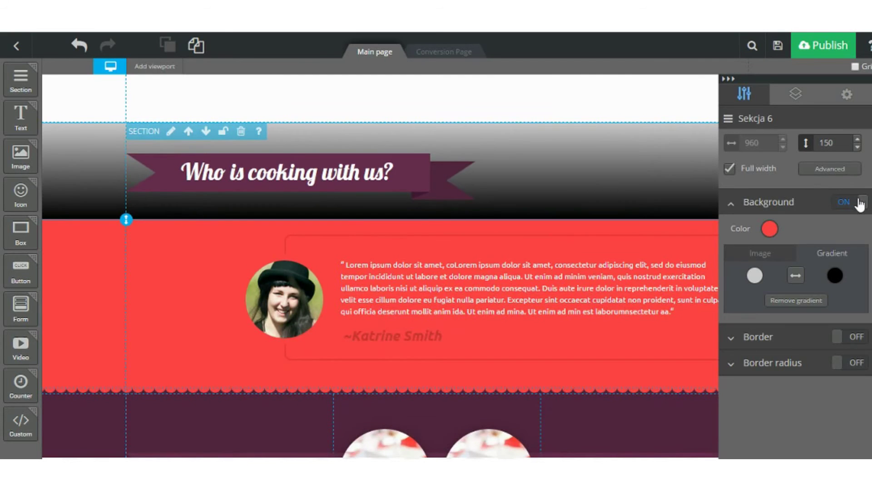
pyautogui.scroll(-1, 591, 188)
pyautogui.scroll(3, 557, 185)
pyautogui.scroll(2, 557, 184)
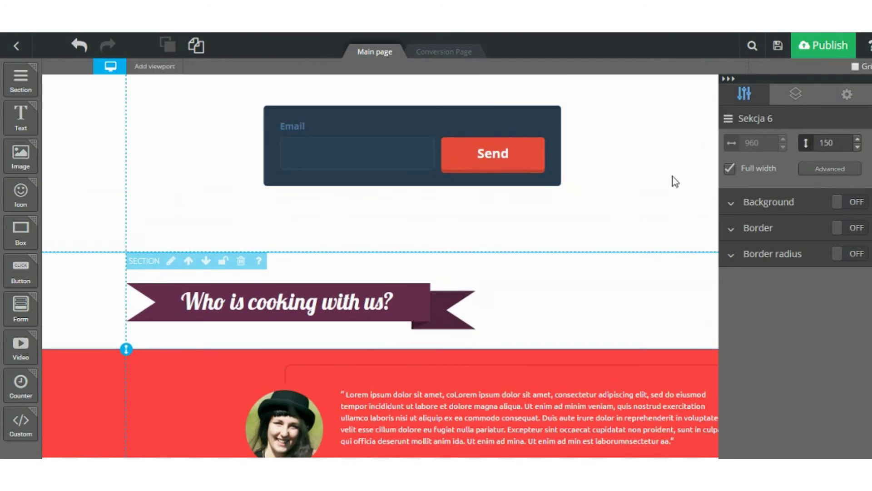
pyautogui.click(733, 205)
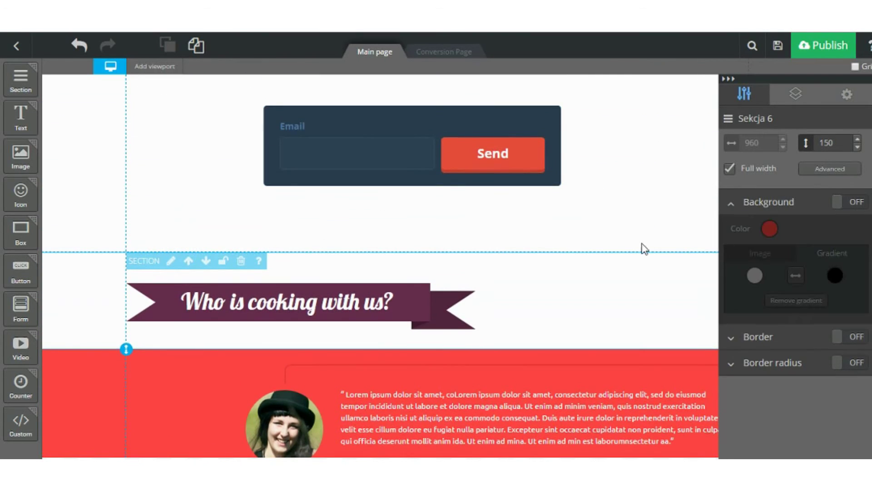
pyautogui.scroll(-4, 642, 248)
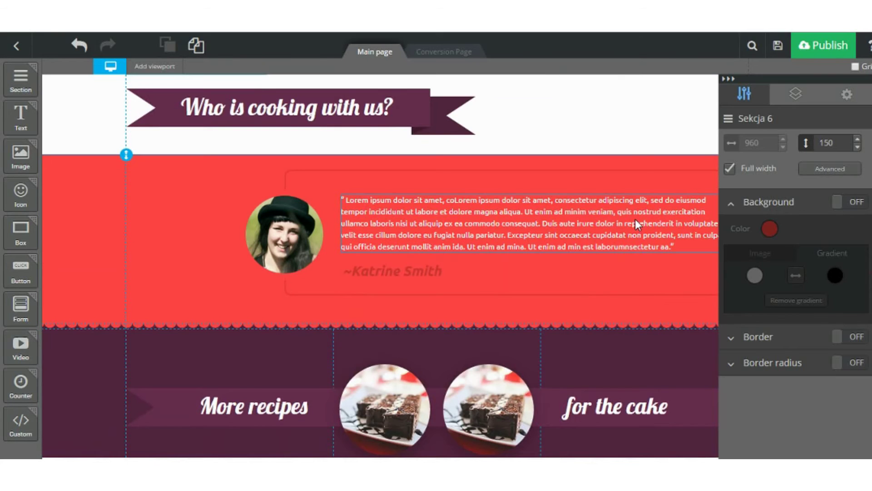
pyautogui.scroll(3, 663, 177)
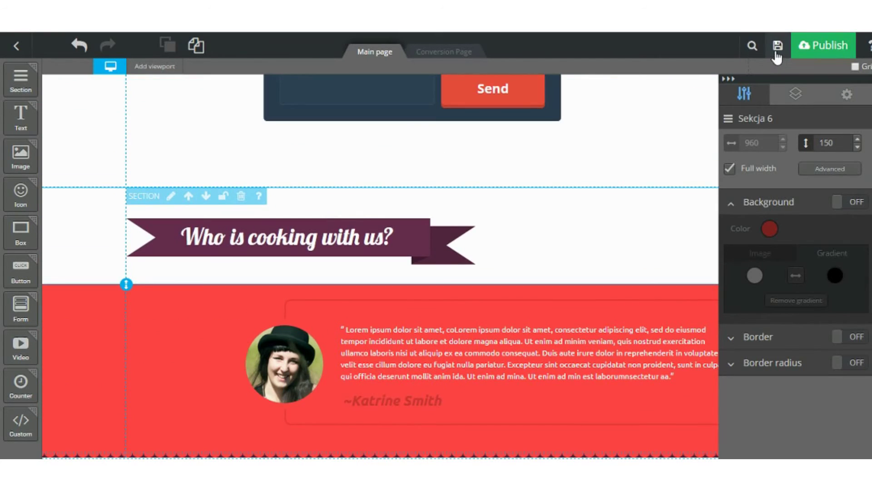
# - Save the page and add a mobile viewport
pyautogui.click(778, 46)
pyautogui.click(150, 64)
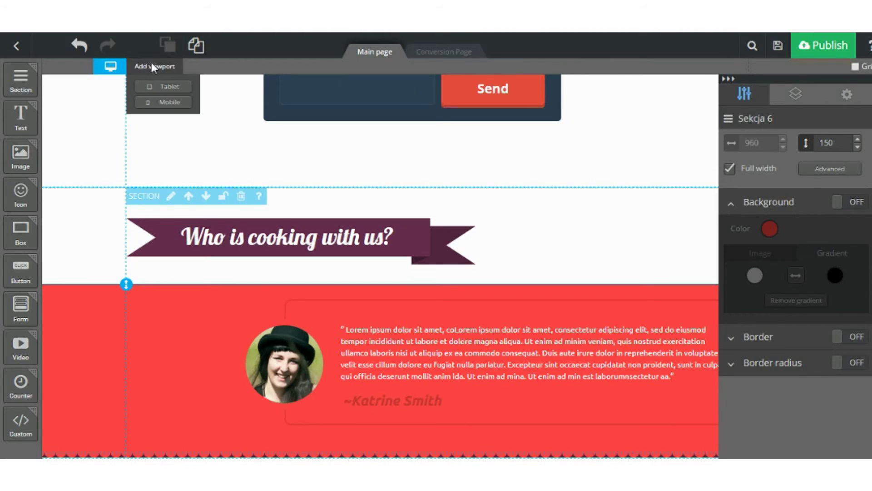
pyautogui.click(157, 104)
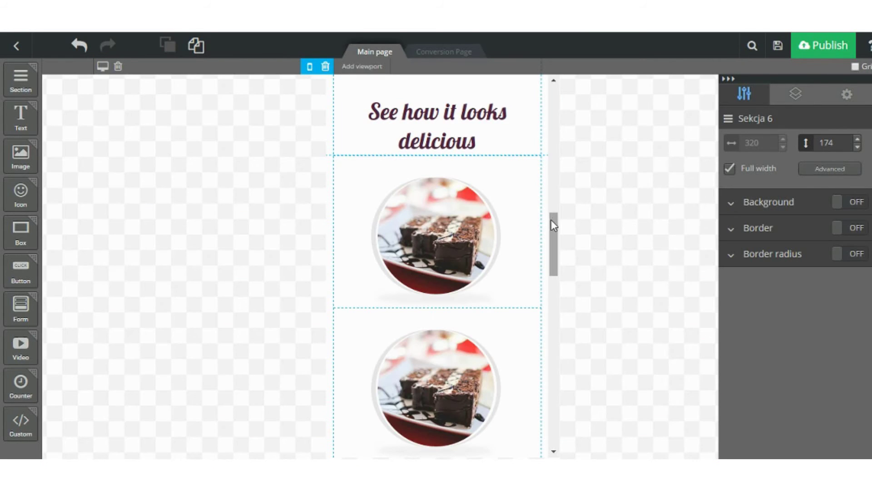
# - In the mobile layout, move the "Fill the form" text lower and place the smiley beside "All the ingredients are in your fridge"
pyautogui.moveTo(554, 241); pyautogui.dragTo(545, 91)
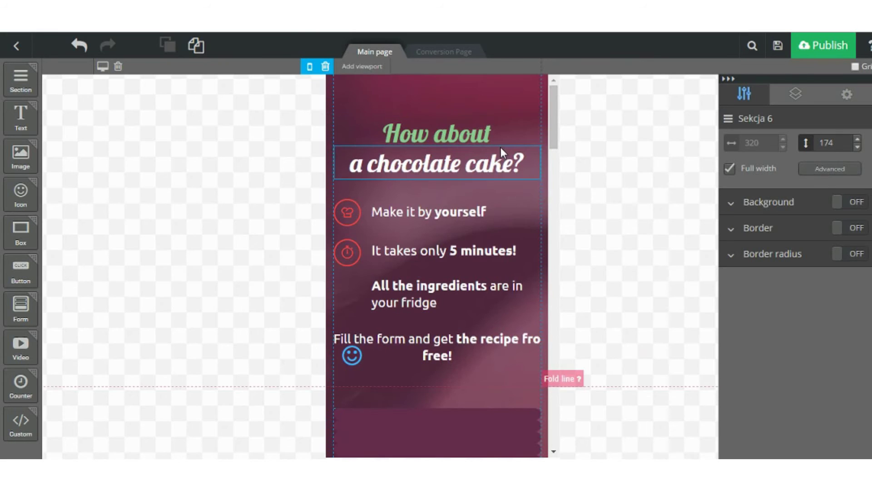
pyautogui.scroll(-2, 501, 147)
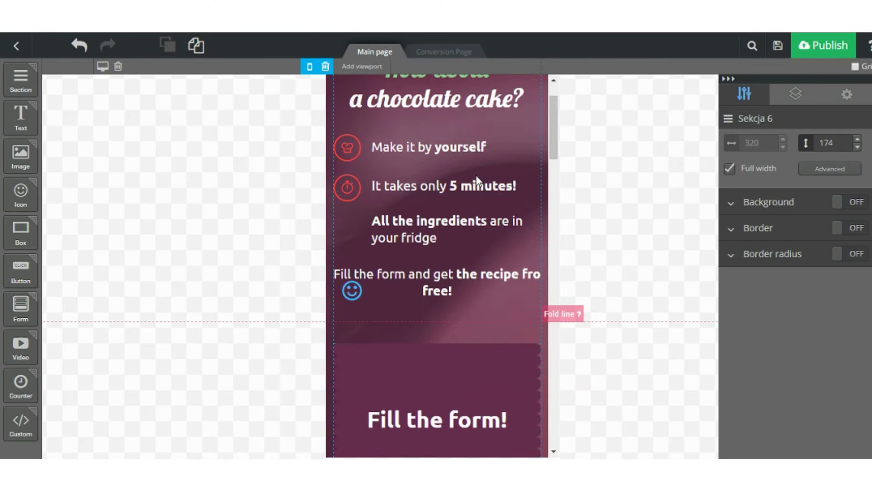
pyautogui.scroll(2, 473, 173)
pyautogui.moveTo(342, 354); pyautogui.dragTo(385, 392)
pyautogui.click(368, 326)
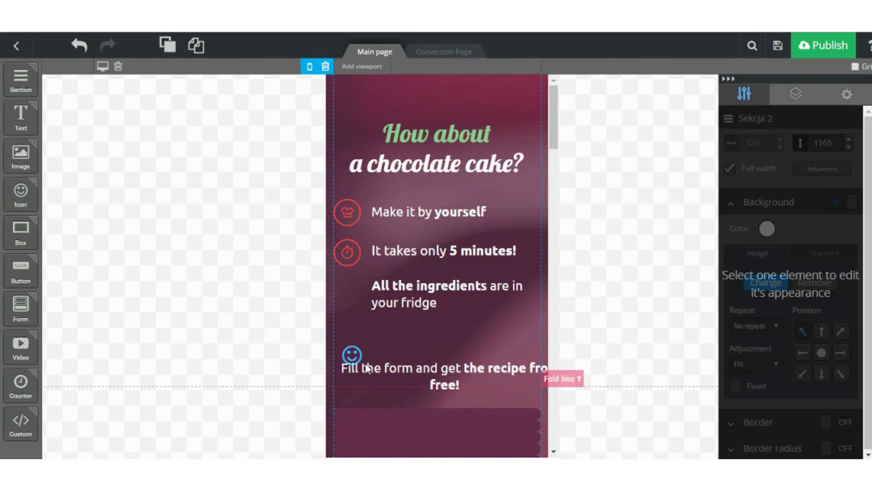
pyautogui.moveTo(357, 364); pyautogui.dragTo(353, 301)
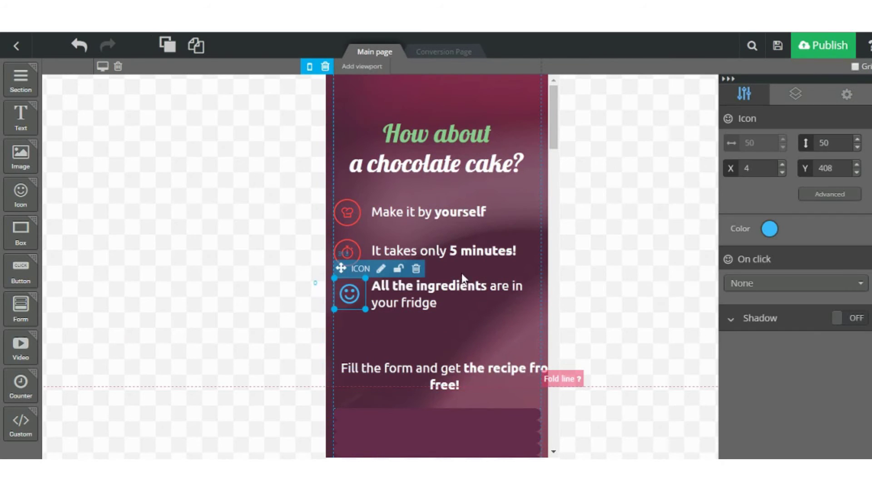
# - Review the rest of the mobile layout down to the "More recipes for the cake" section
pyautogui.scroll(-5, 461, 270)
pyautogui.scroll(3, 457, 264)
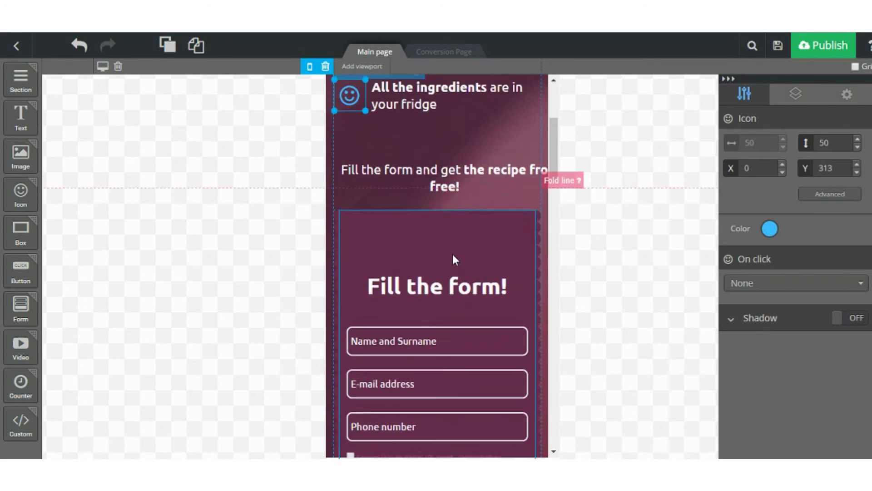
pyautogui.scroll(-7, 452, 254)
pyautogui.scroll(-10, 453, 256)
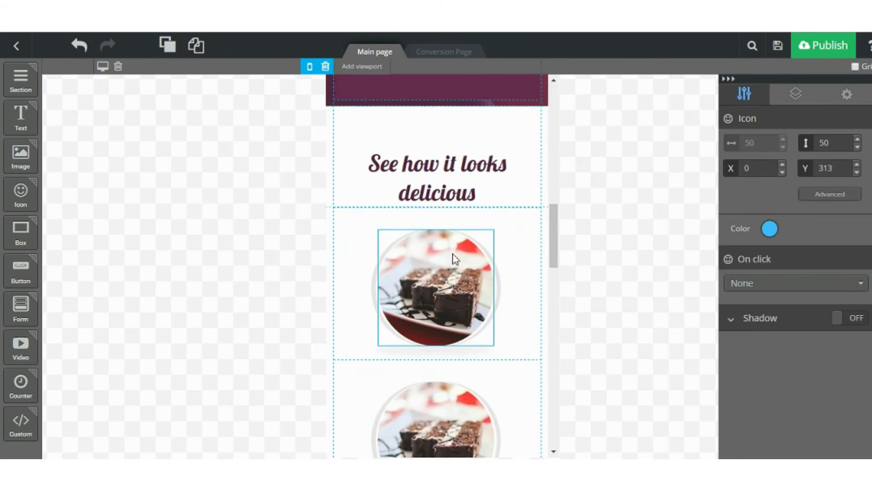
pyautogui.scroll(-5, 453, 254)
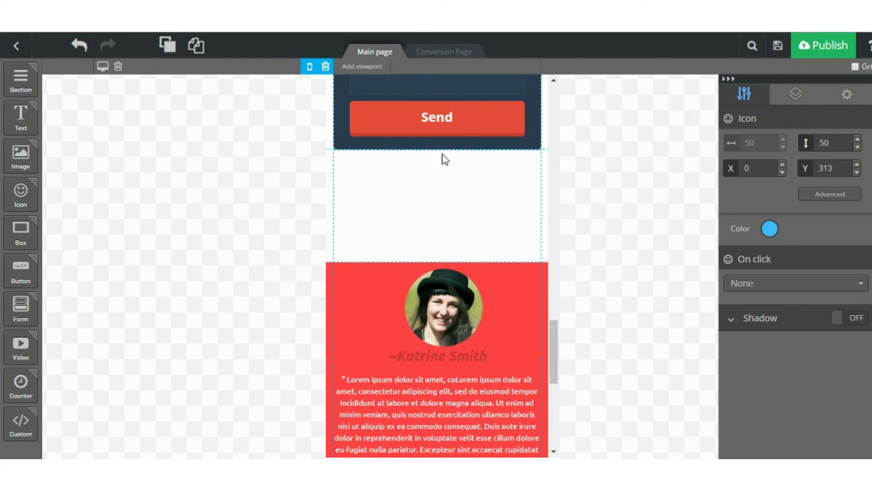
pyautogui.scroll(3, 441, 142)
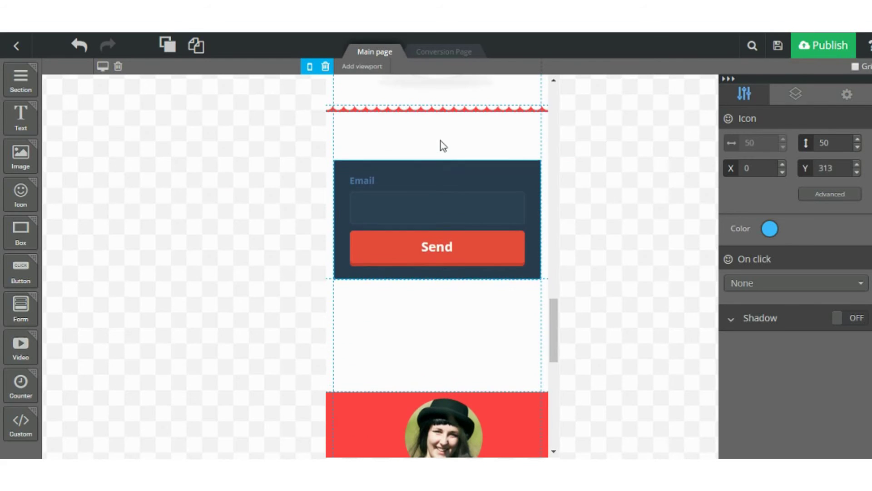
pyautogui.scroll(-4, 440, 172)
pyautogui.scroll(-6, 441, 173)
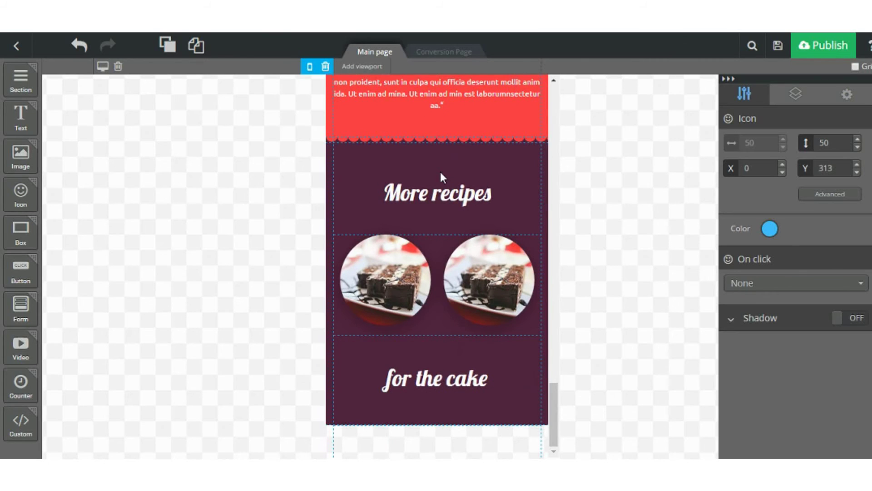
# - Return to the desktop layout and save the page
pyautogui.click(105, 68)
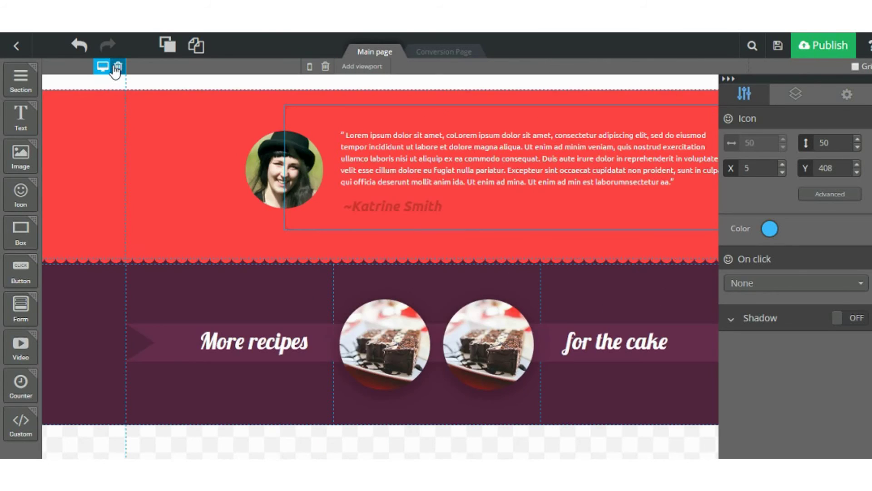
pyautogui.click(778, 46)
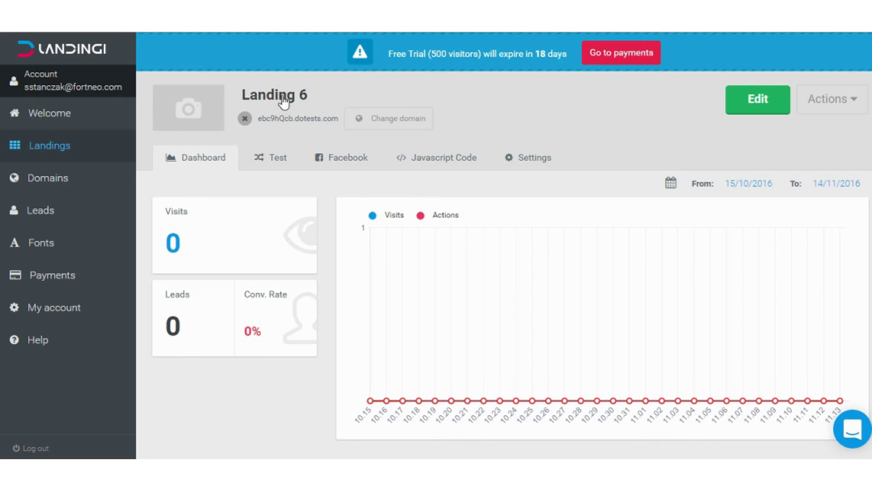
# - Open the A/B test of Landing 6 and add a copy of the page as a second variant
pyautogui.click(260, 160)
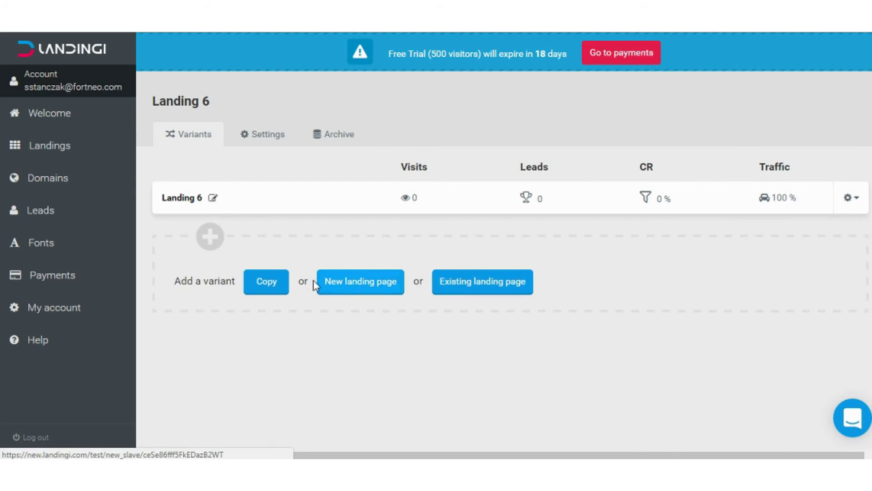
pyautogui.click(276, 290)
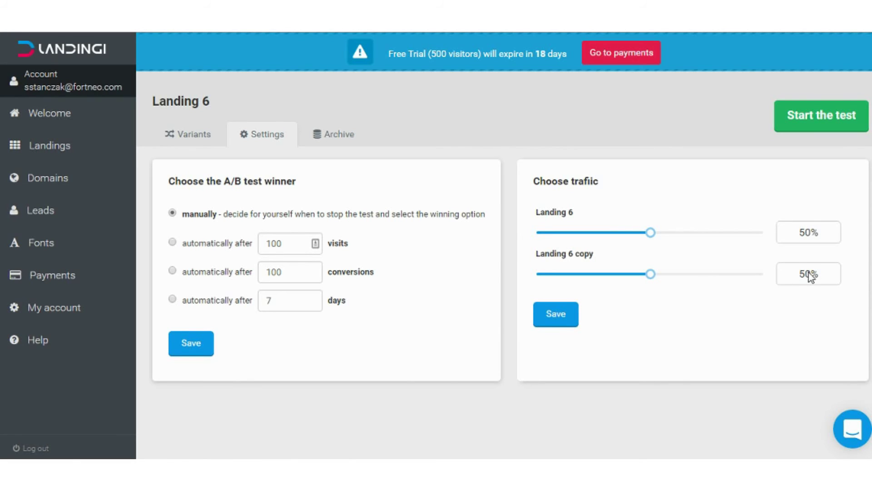
# - Try a traffic split of 20% for Landing 6 and 79% for Landing 6 copy, and return to the variants list
pyautogui.moveTo(809, 273); pyautogui.dragTo(797, 269)
pyautogui.moveTo(818, 232); pyautogui.dragTo(805, 233)
pyautogui.write('20')
pyautogui.moveTo(651, 274); pyautogui.dragTo(708, 280)
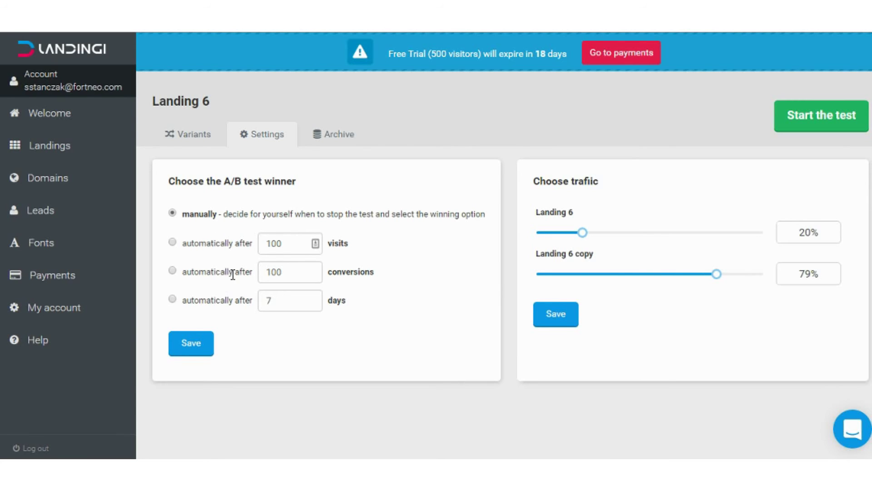
pyautogui.click(182, 137)
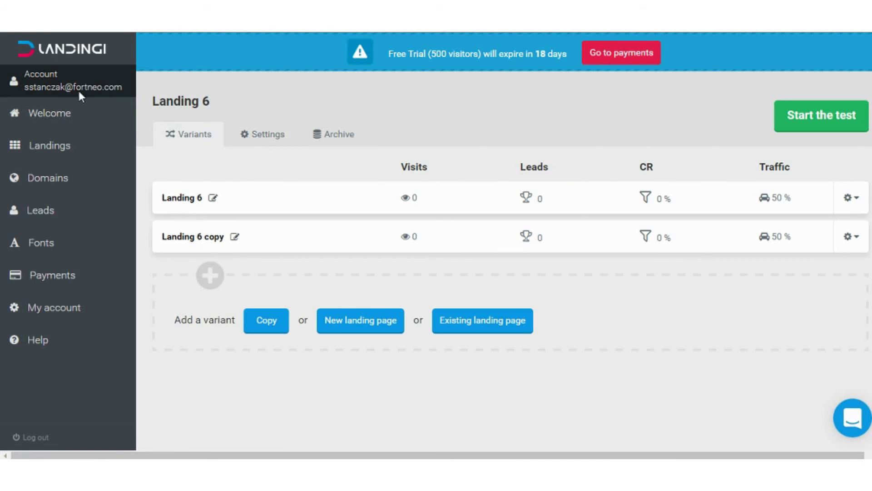
# - Look through the account's Welcome, Domains and Landings pages
pyautogui.click(114, 118)
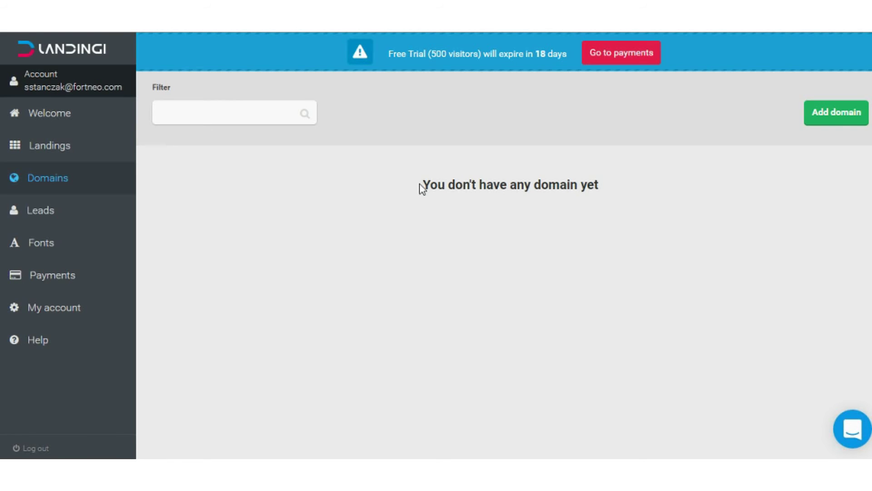
pyautogui.click(72, 149)
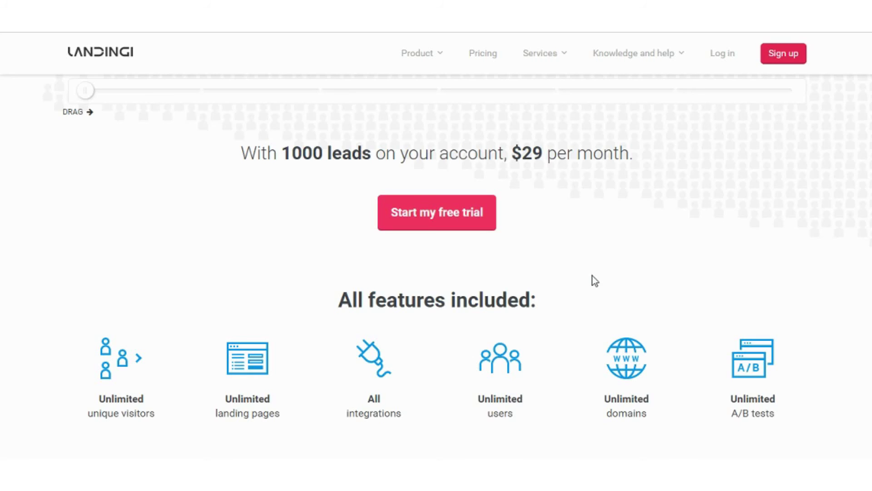
# - Examine the included features on the Landingi pricing page and compare the monthly price for different lead counts, including 3000 leads
pyautogui.scroll(-3, 595, 281)
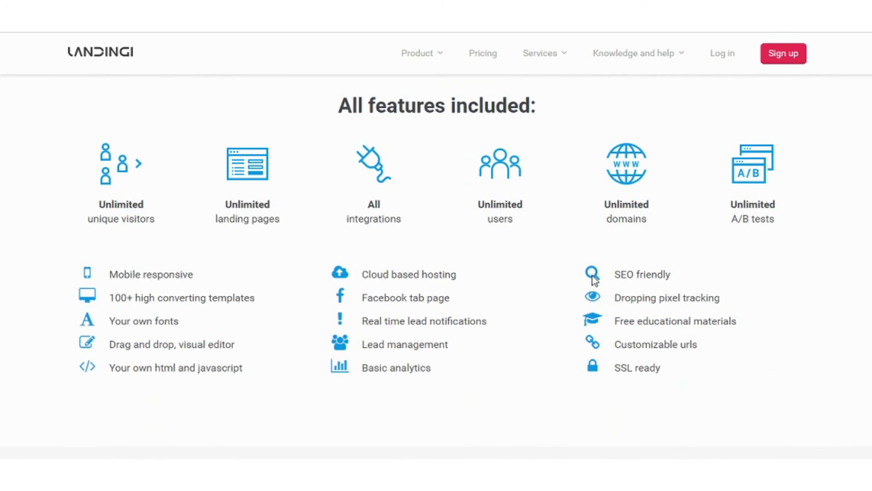
pyautogui.scroll(7, 596, 281)
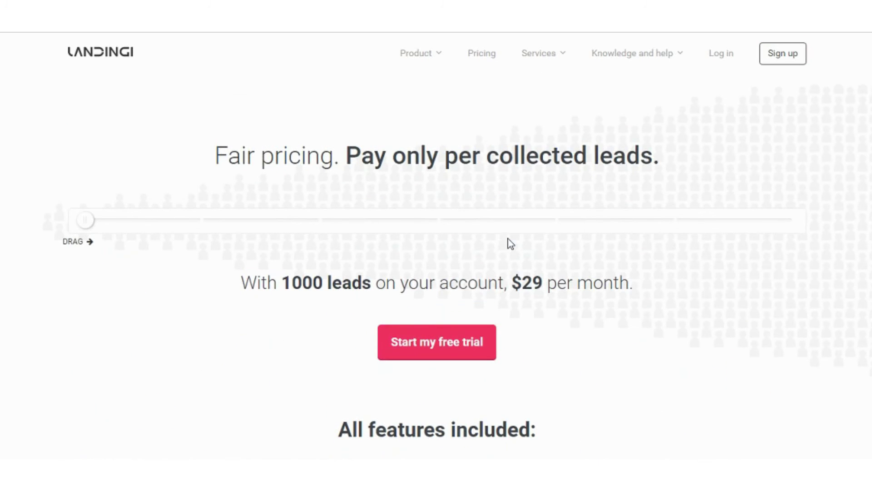
pyautogui.scroll(-7, 258, 253)
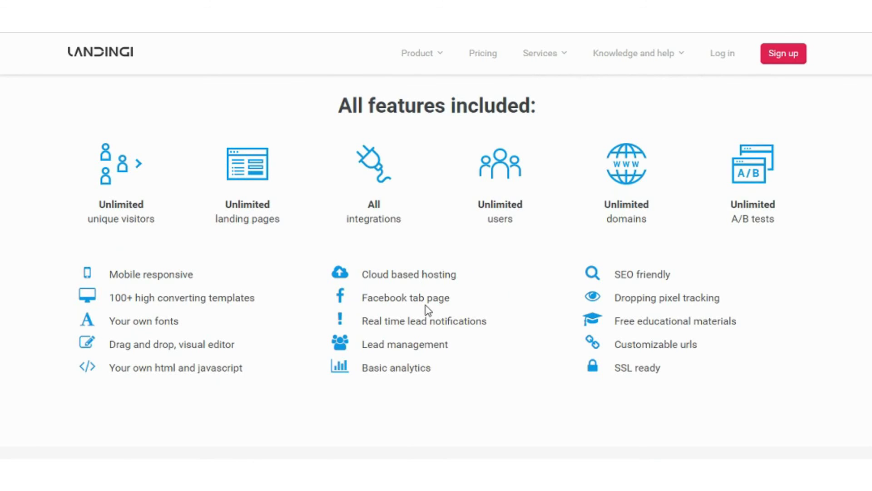
pyautogui.scroll(4, 426, 306)
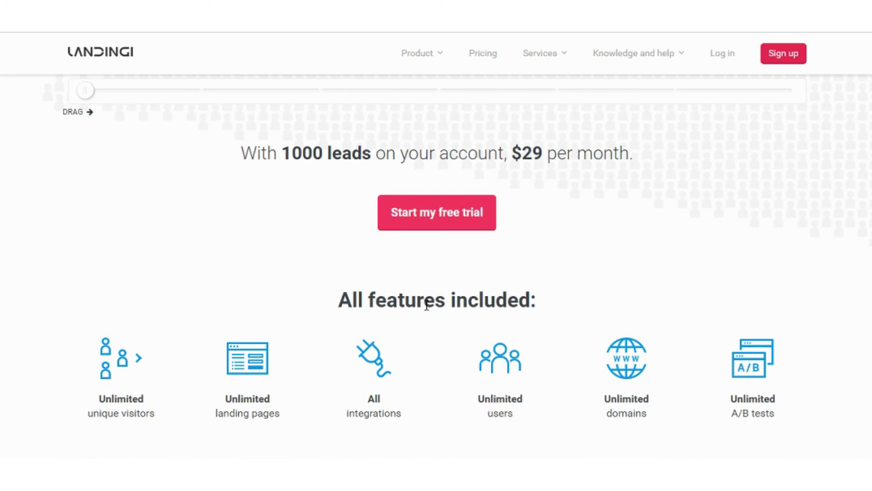
pyautogui.scroll(3, 426, 306)
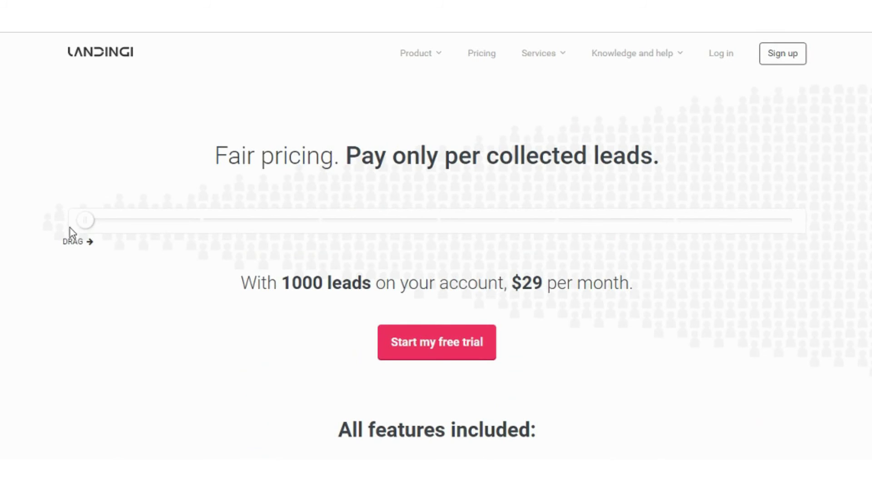
pyautogui.moveTo(86, 227); pyautogui.dragTo(242, 207)
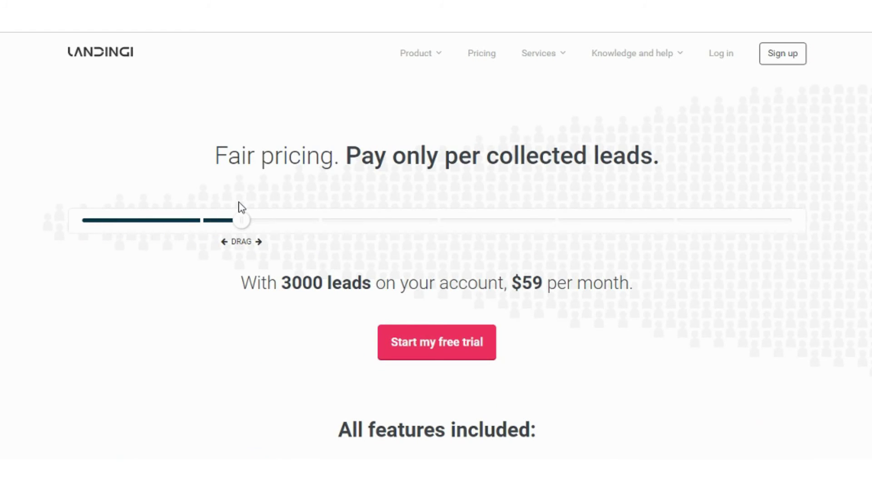
pyautogui.moveTo(241, 207); pyautogui.dragTo(154, 224)
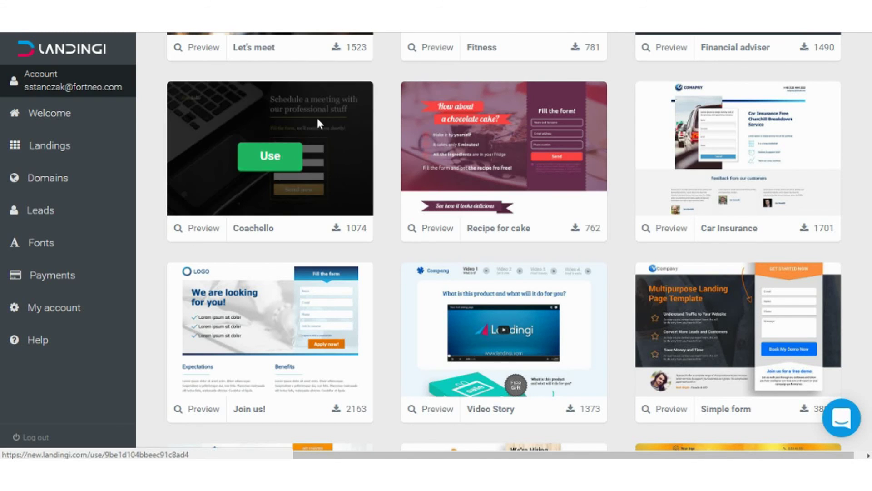
# - Browse the landing page template gallery
pyautogui.scroll(3, 318, 119)
pyautogui.scroll(2, 323, 121)
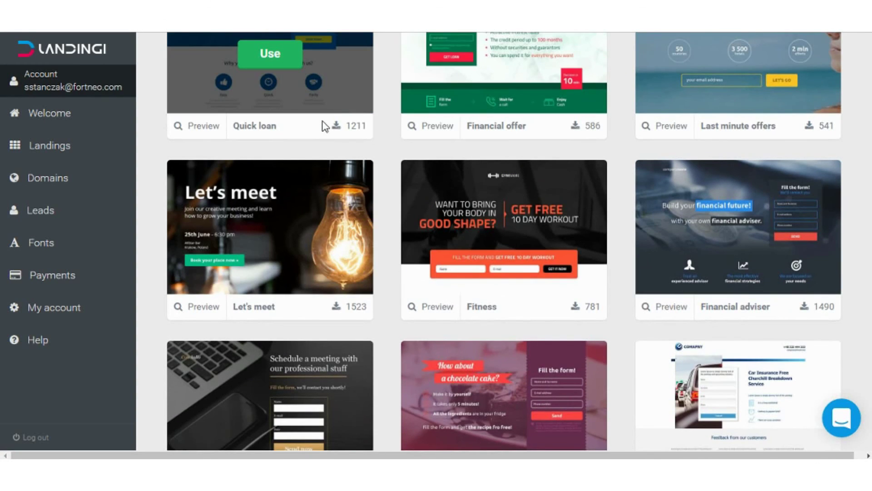